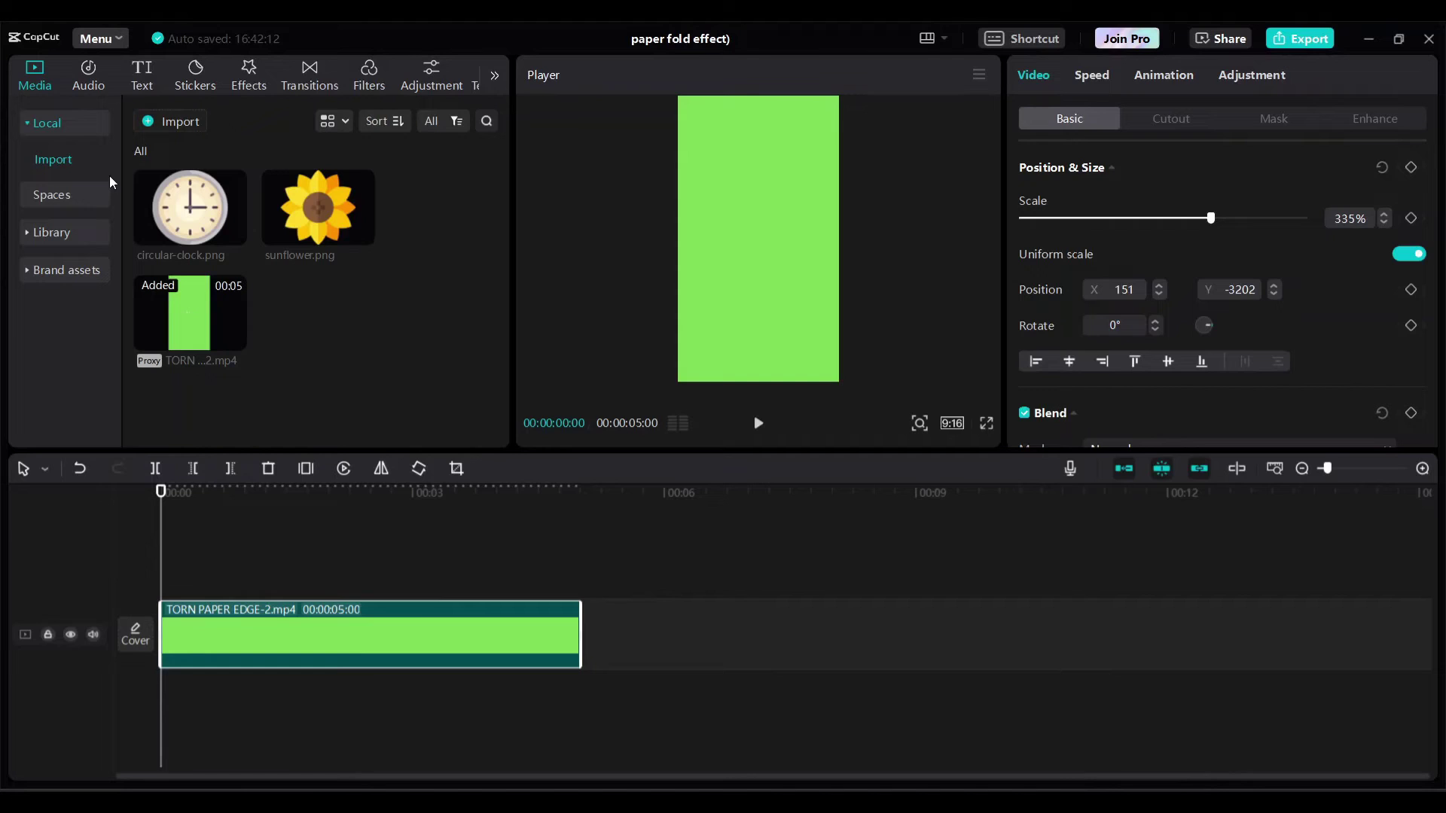
# Step: Set up the 9:16 project with TORN PAPER EDGE-2.mp4 on the timeline at 335% scale
pyautogui.moveTo(140, 174)
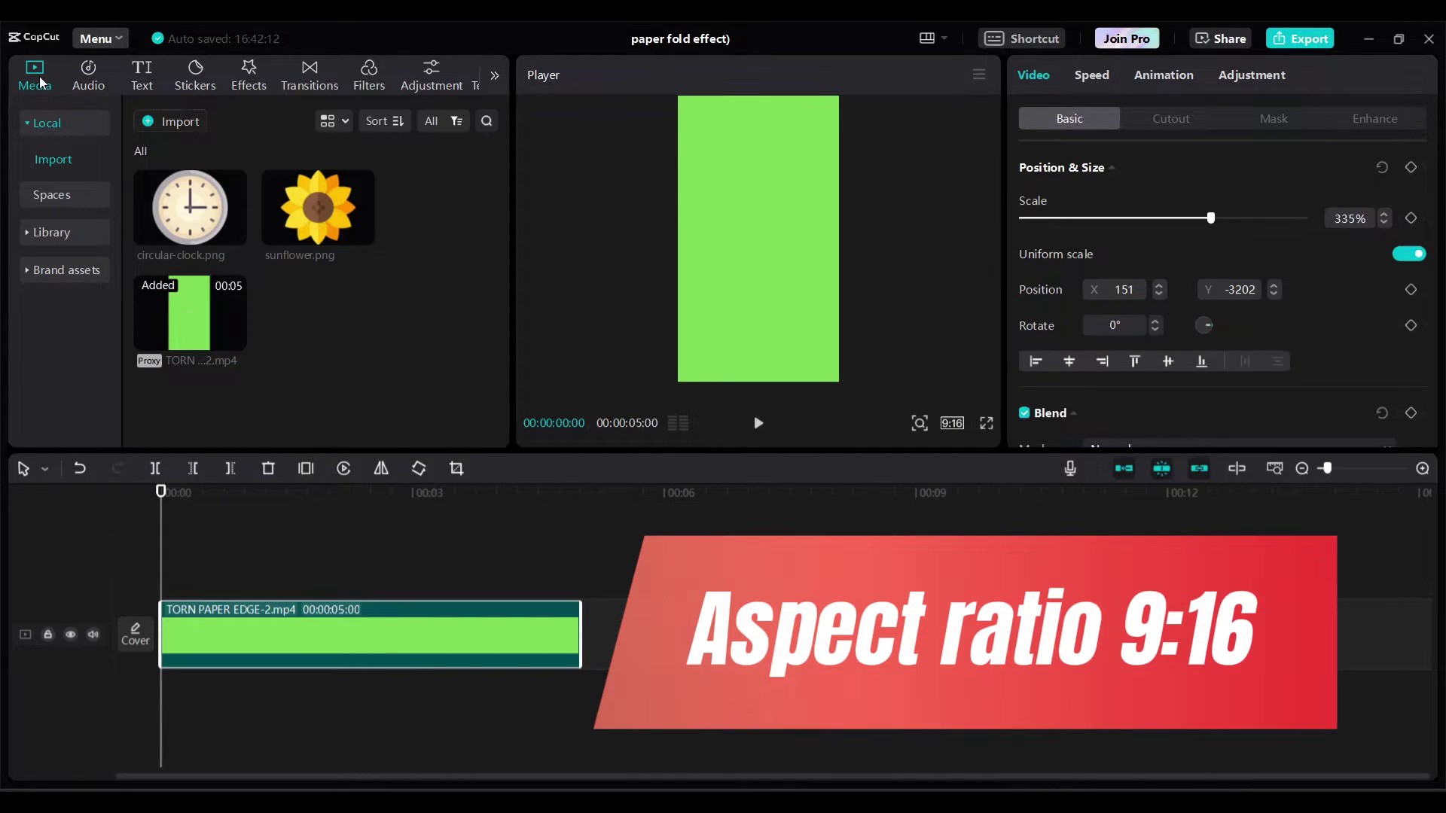
# Step: Browse the stock media library to its Green Screen clips
pyautogui.click(47, 123)
pyautogui.click(31, 199)
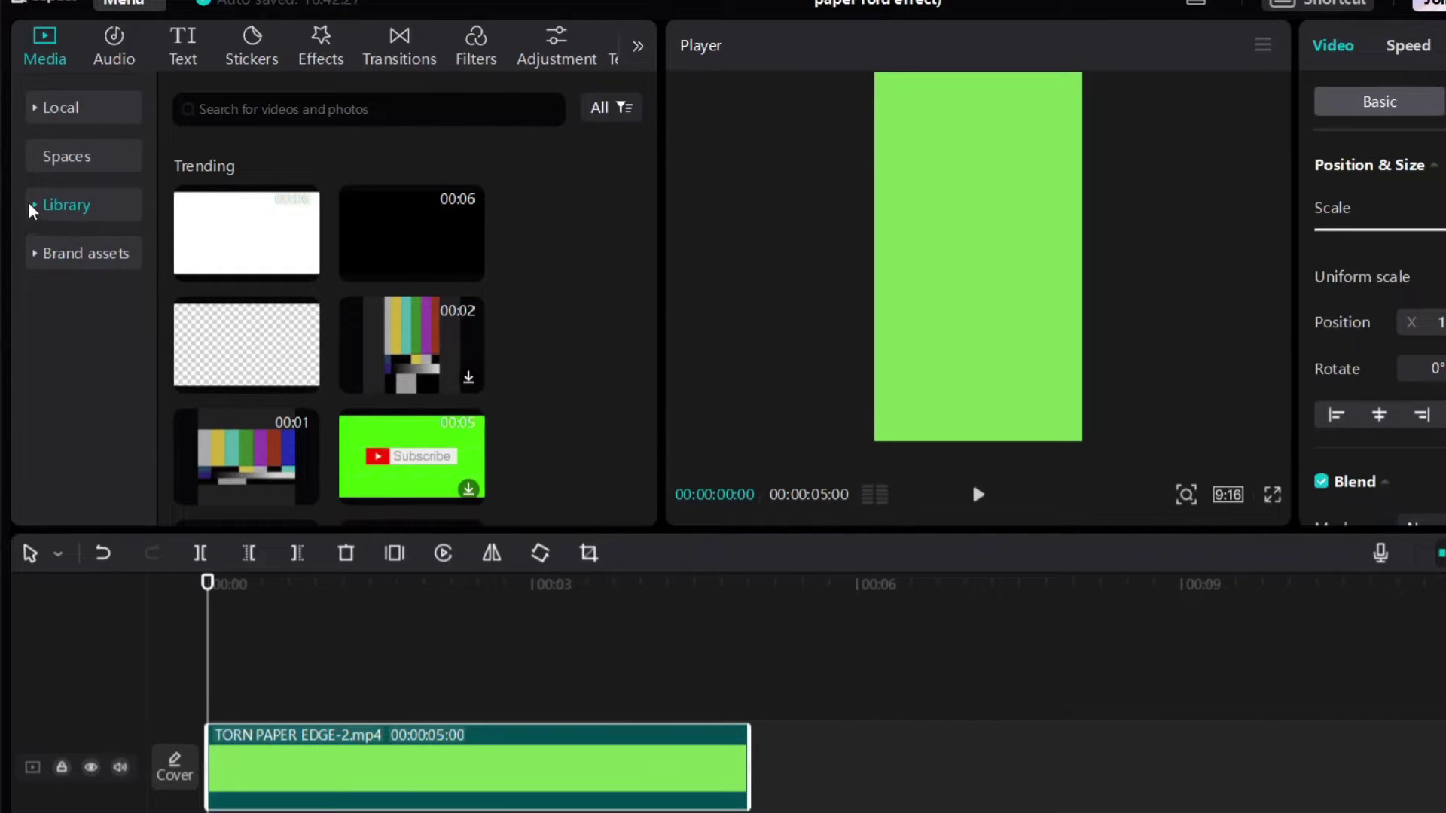
pyautogui.click(34, 201)
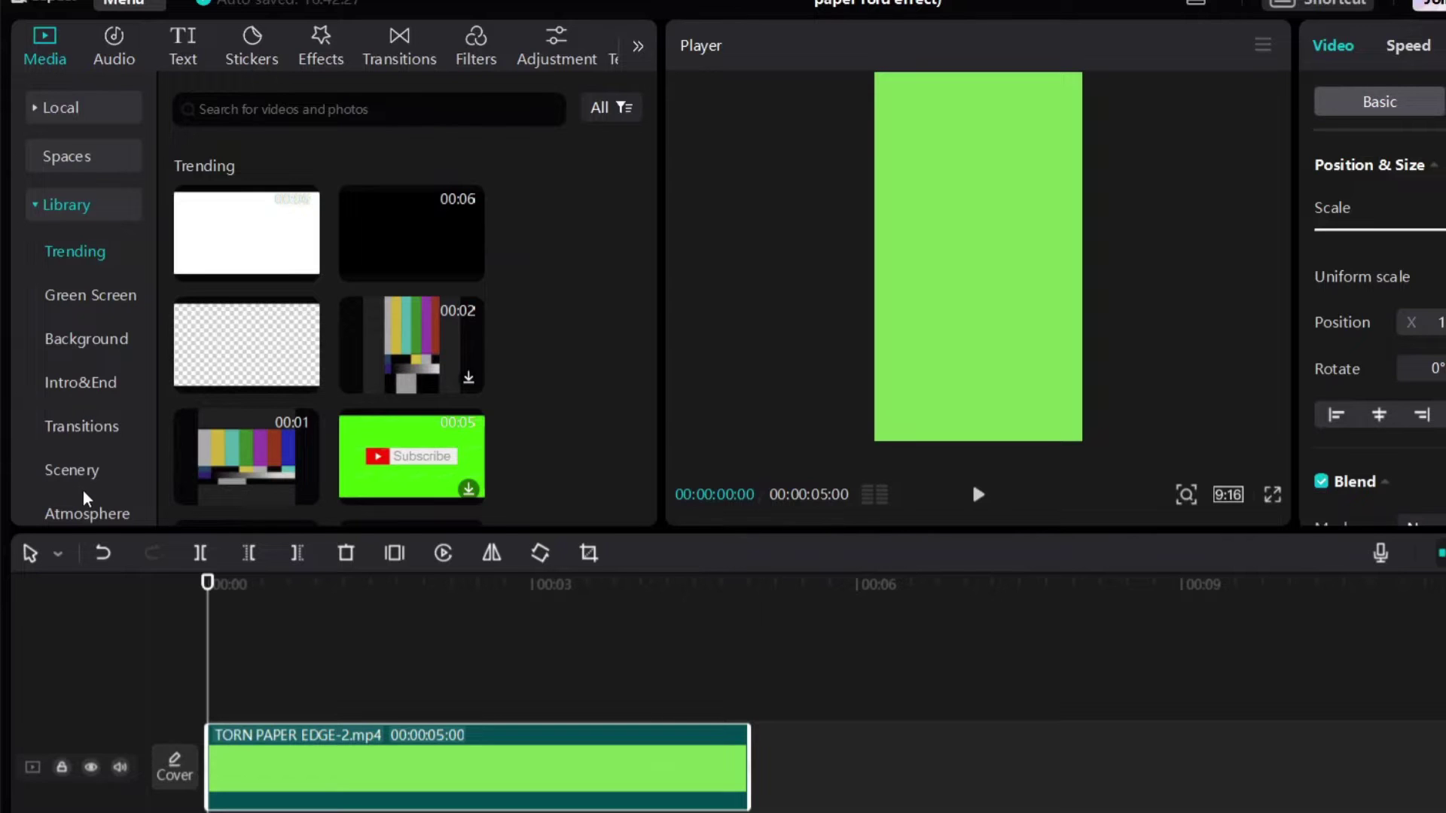
pyautogui.scroll(-2, 87, 441)
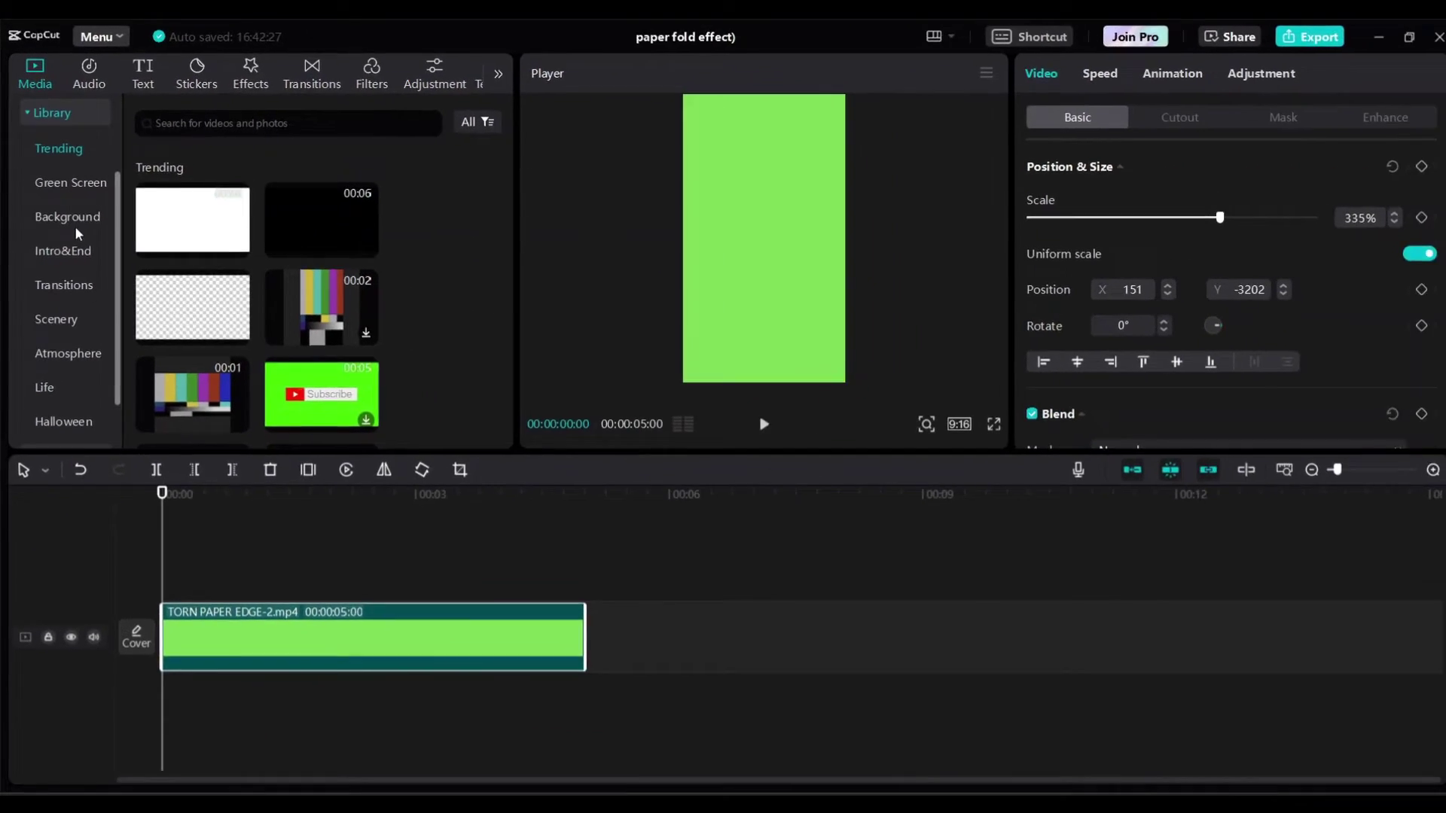
pyautogui.click(91, 175)
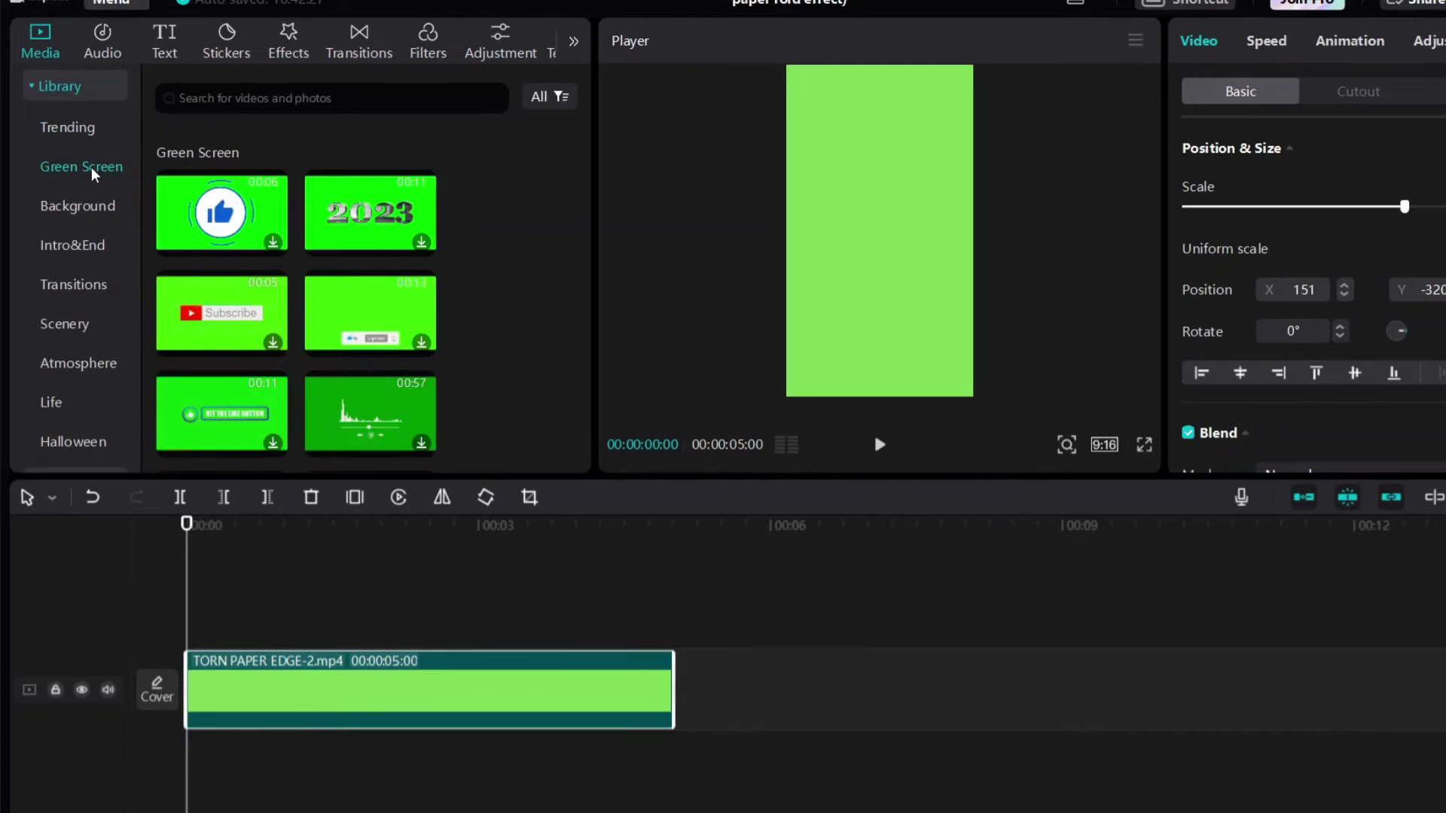
pyautogui.scroll(-5, 368, 419)
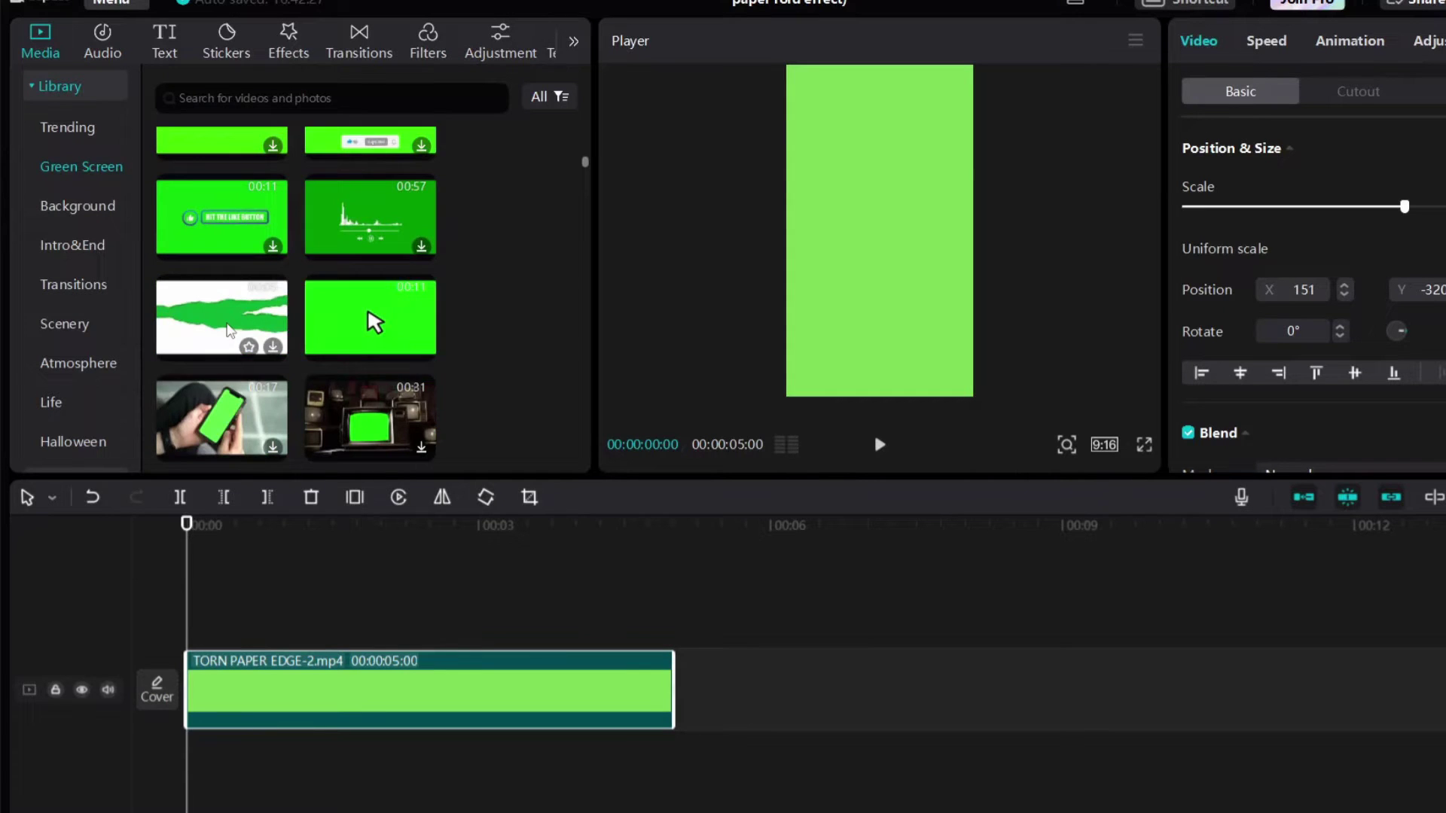
pyautogui.scroll(-3, 228, 330)
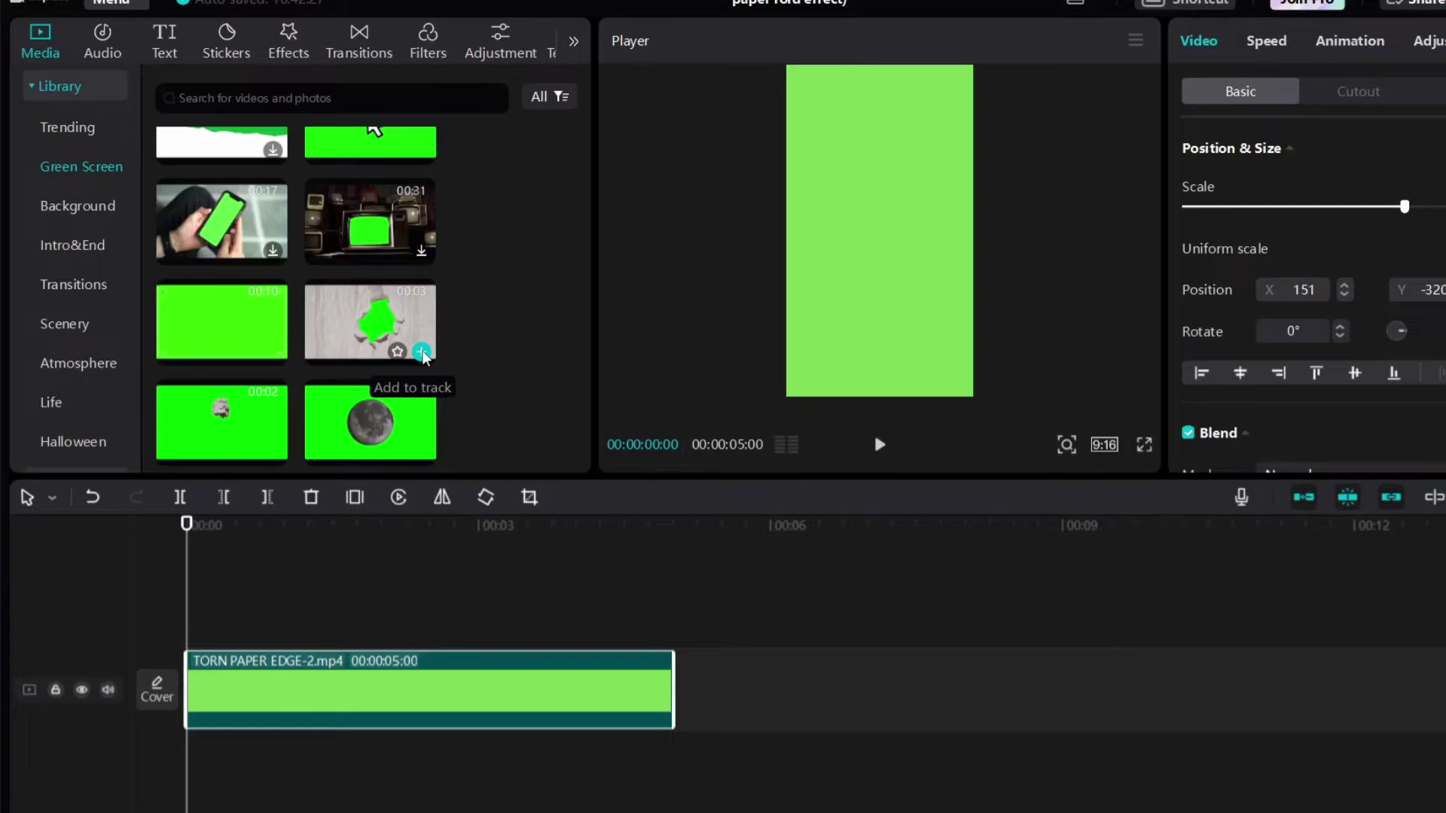
# Step: Add the paper-tearing and crumpled-paper clips end to end on an upper track
pyautogui.click(422, 352)
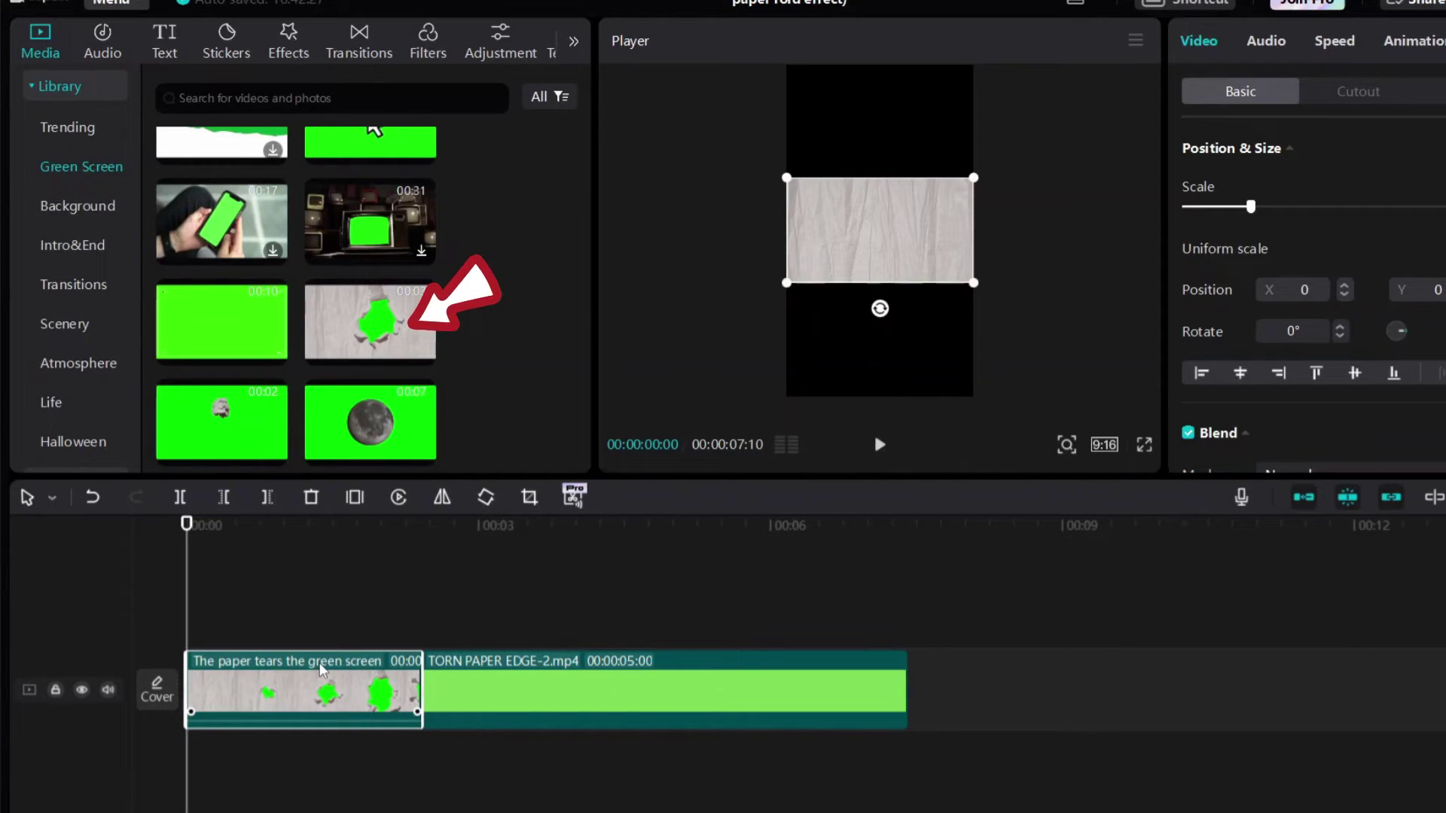
pyautogui.moveTo(313, 689); pyautogui.dragTo(313, 603)
pyautogui.click(271, 452)
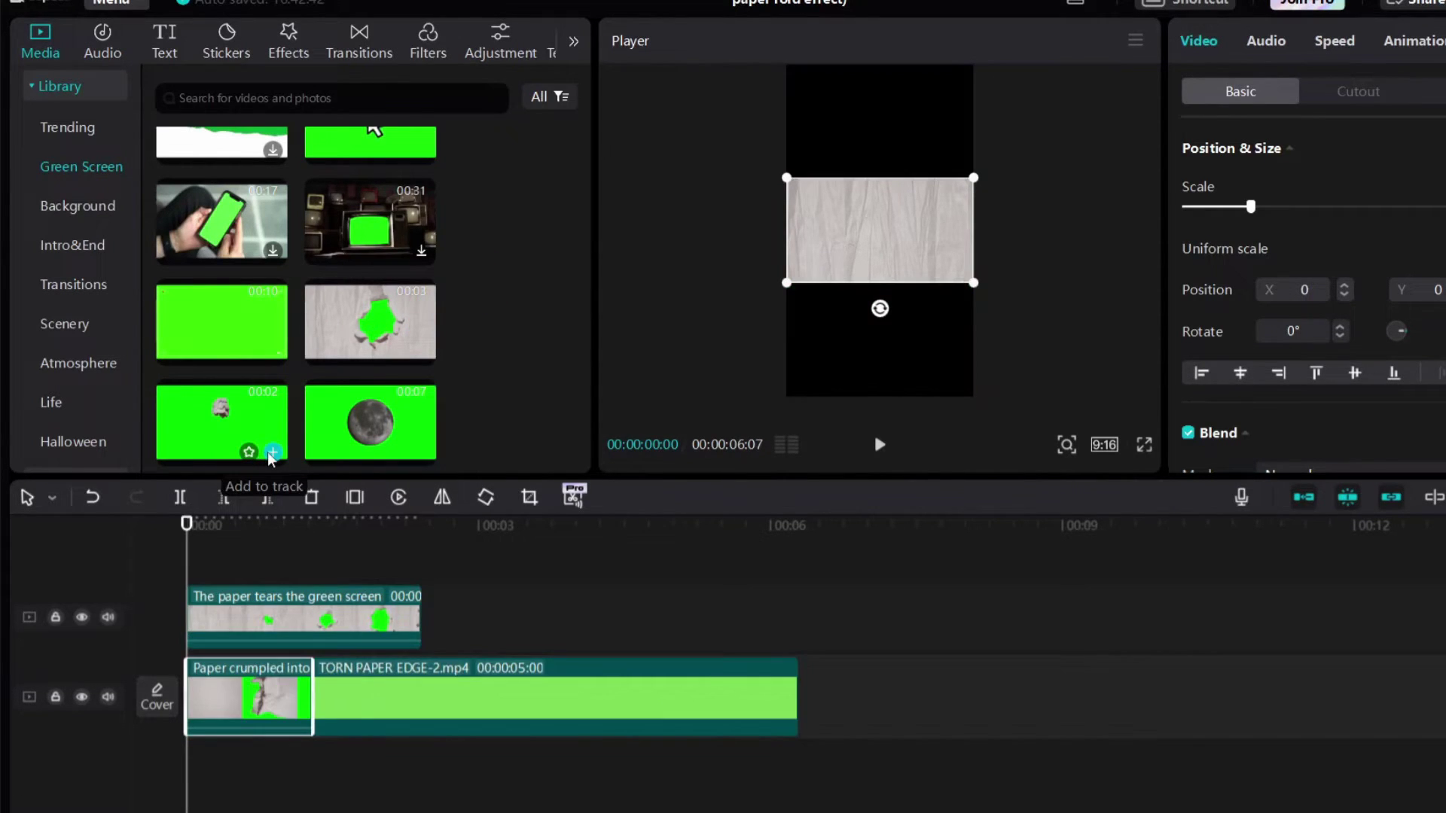
pyautogui.moveTo(369, 641); pyautogui.dragTo(513, 610)
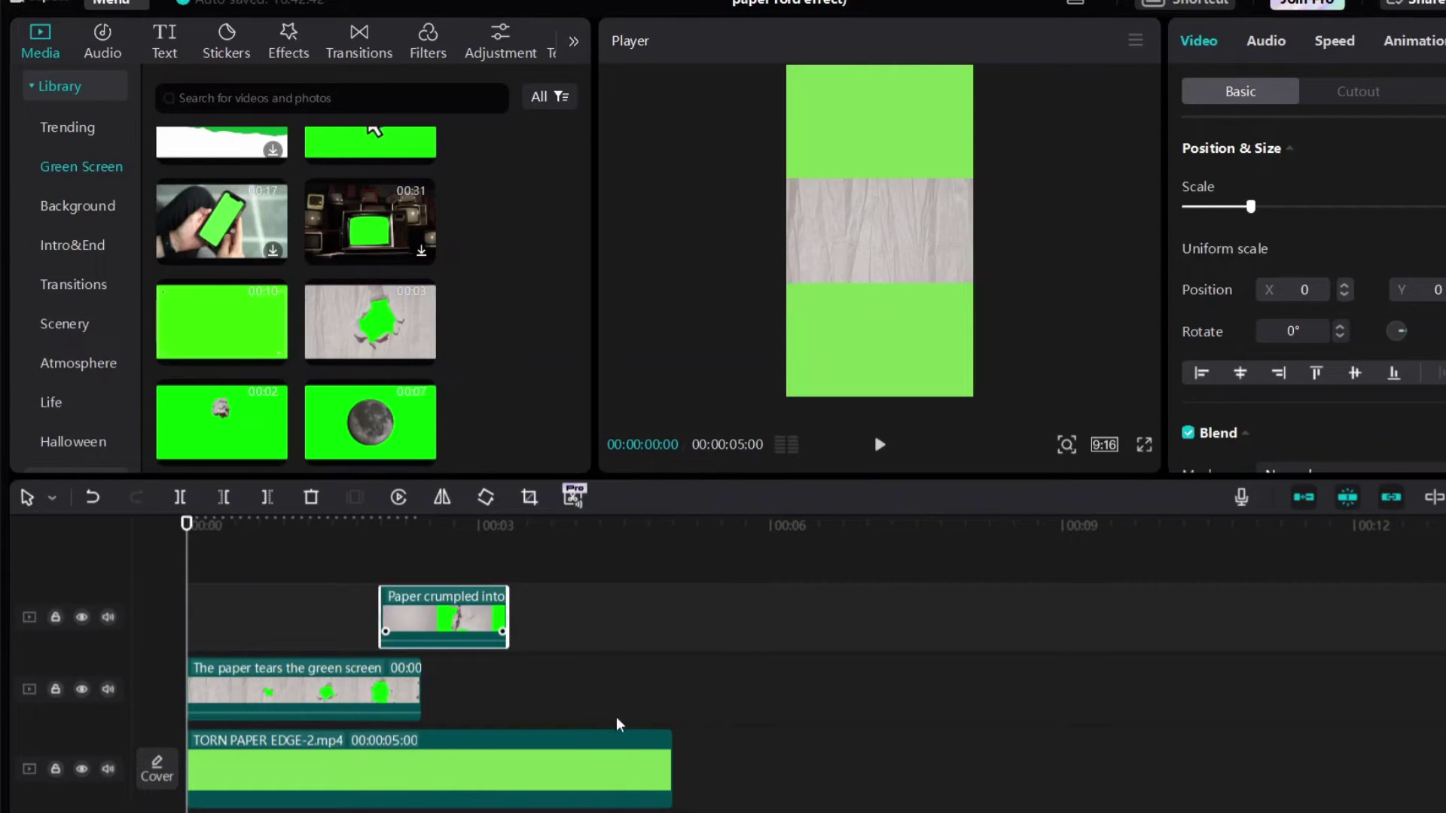
pyautogui.moveTo(431, 629); pyautogui.dragTo(477, 695)
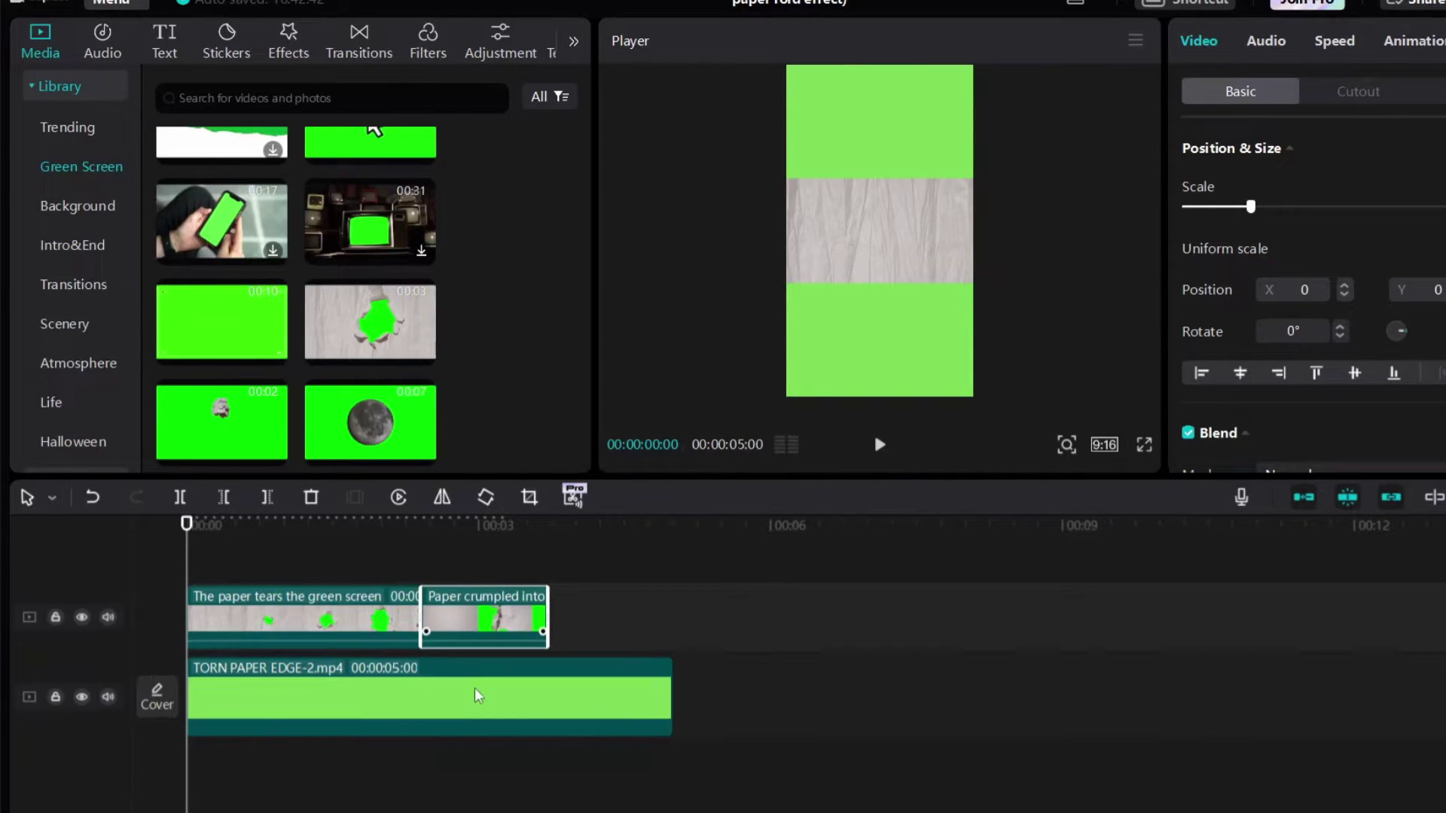
pyautogui.click(328, 606)
# Step: Trim the paper-tearing clip to run from the tear's start up to 01:22
pyautogui.moveTo(182, 556); pyautogui.dragTo(290, 603)
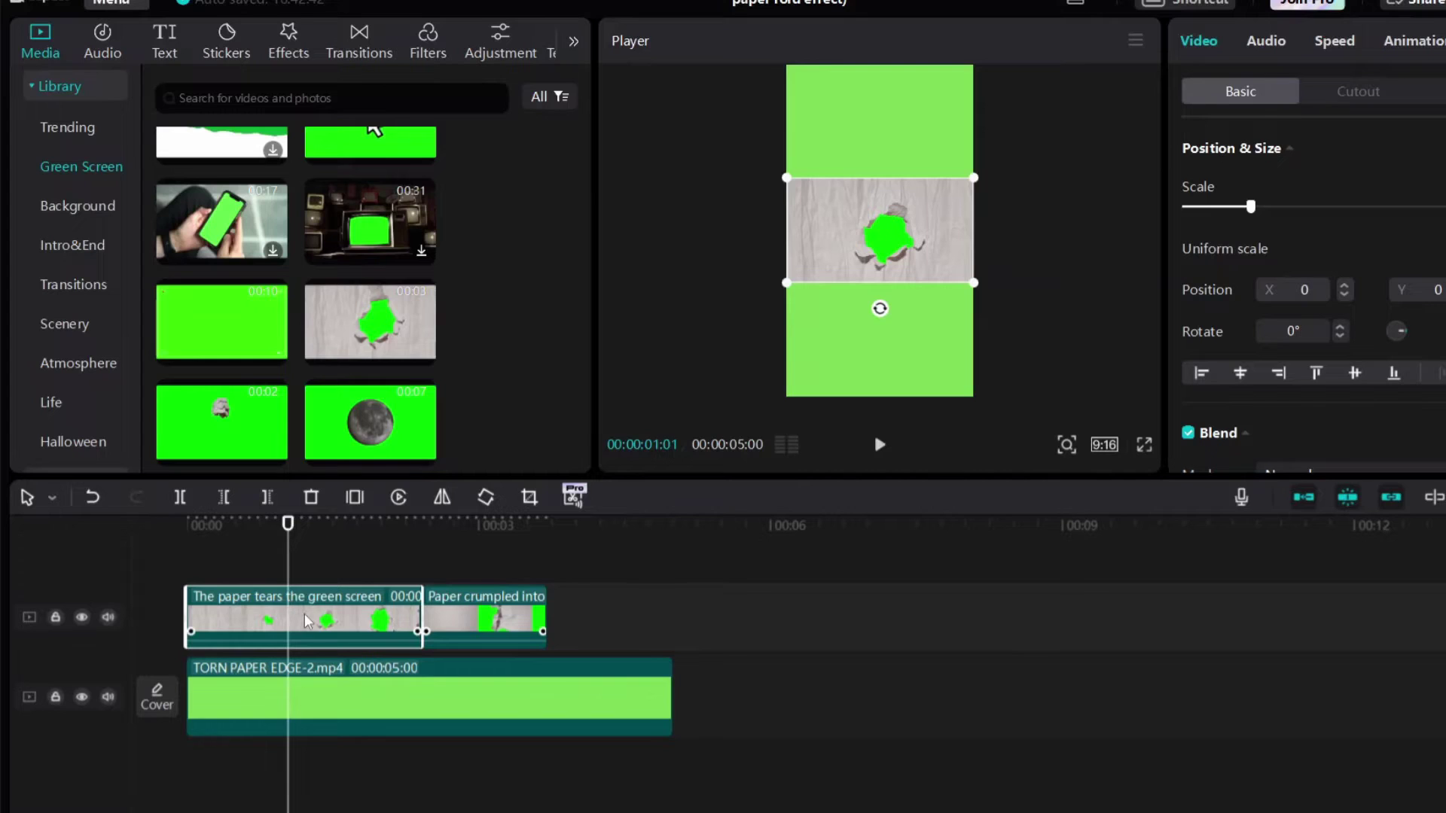
pyautogui.click(181, 499)
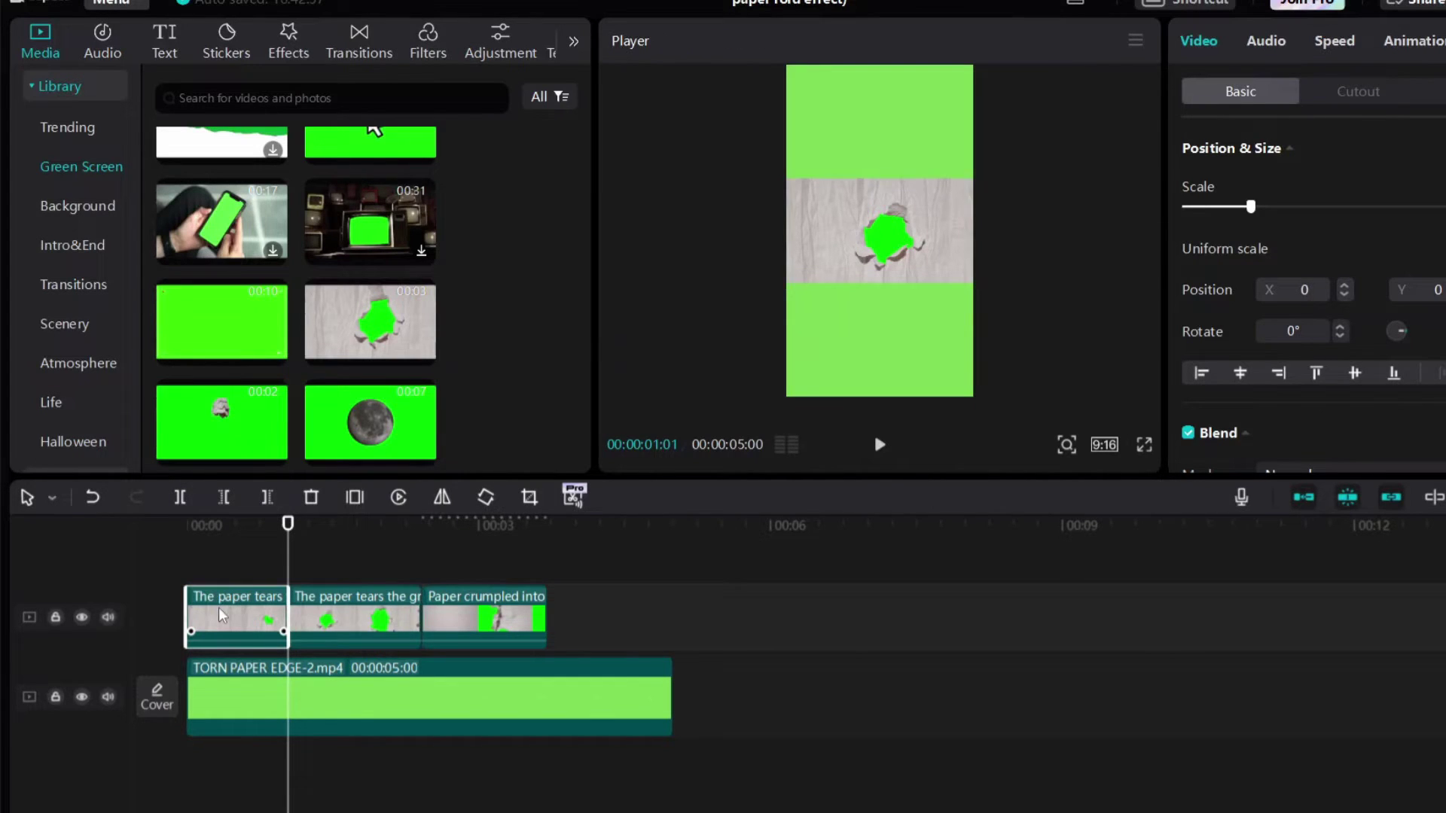
pyautogui.press('Delete')
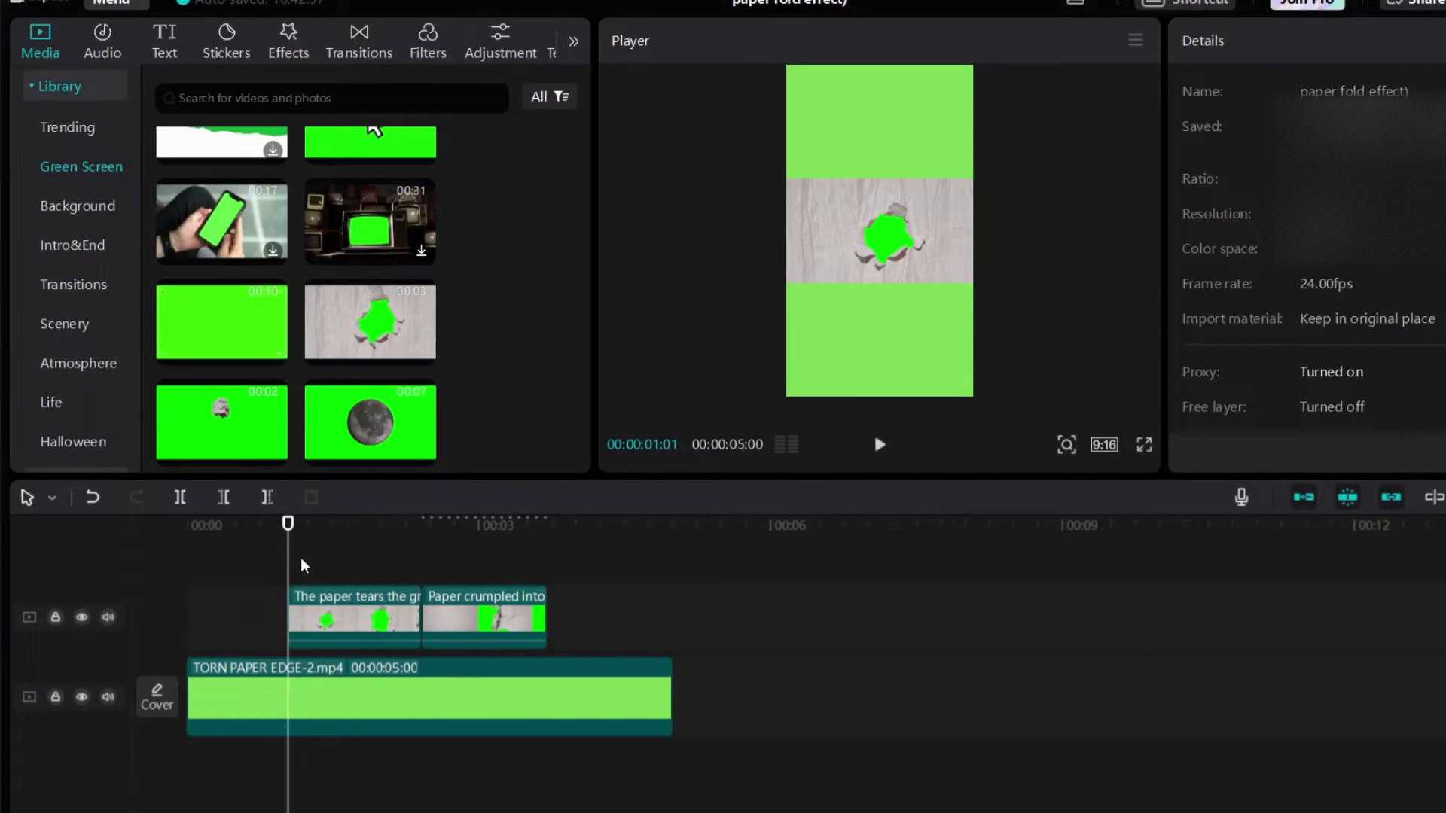
pyautogui.moveTo(289, 565); pyautogui.dragTo(372, 579)
pyautogui.click(179, 498)
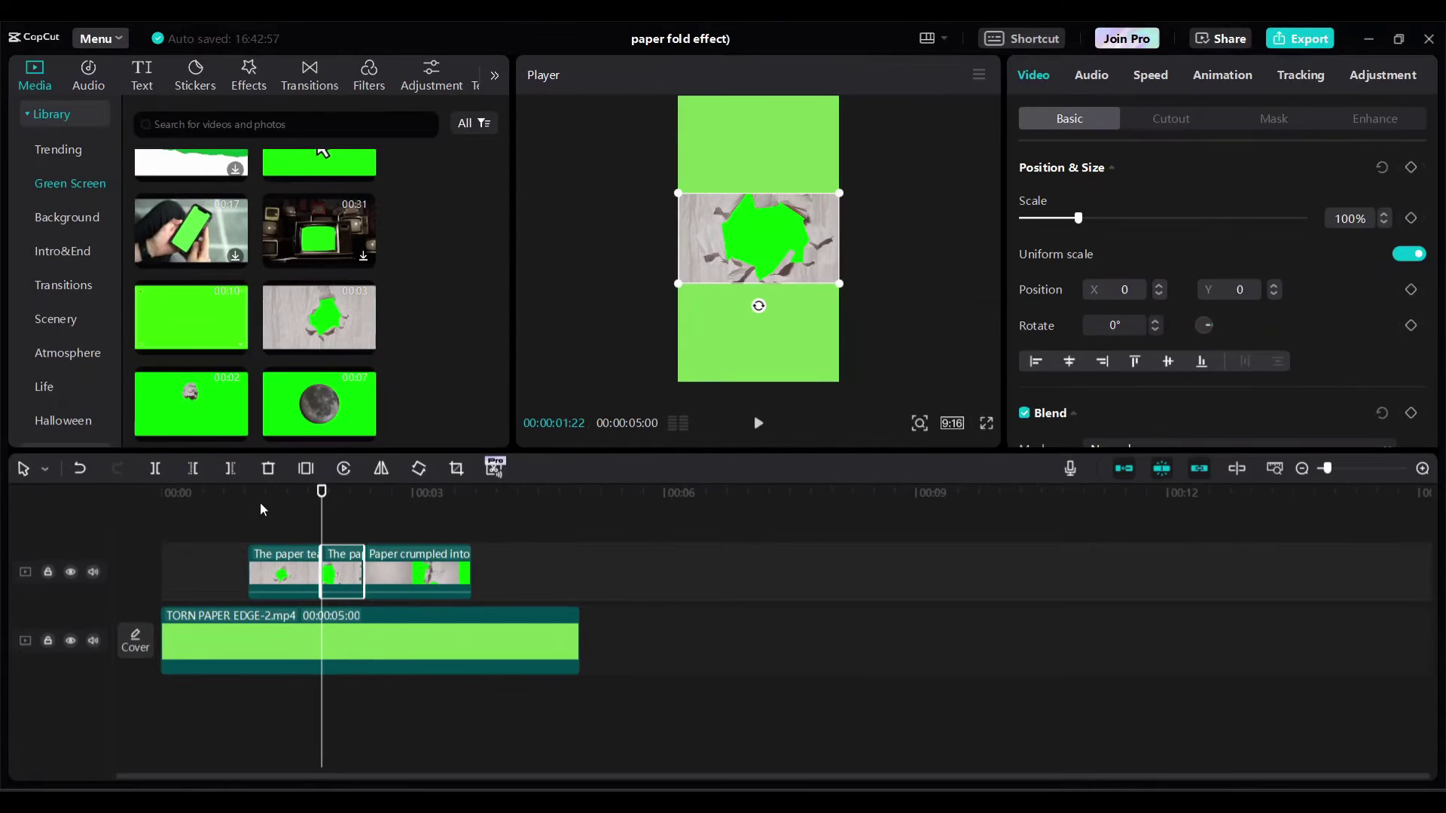
pyautogui.press('Delete')
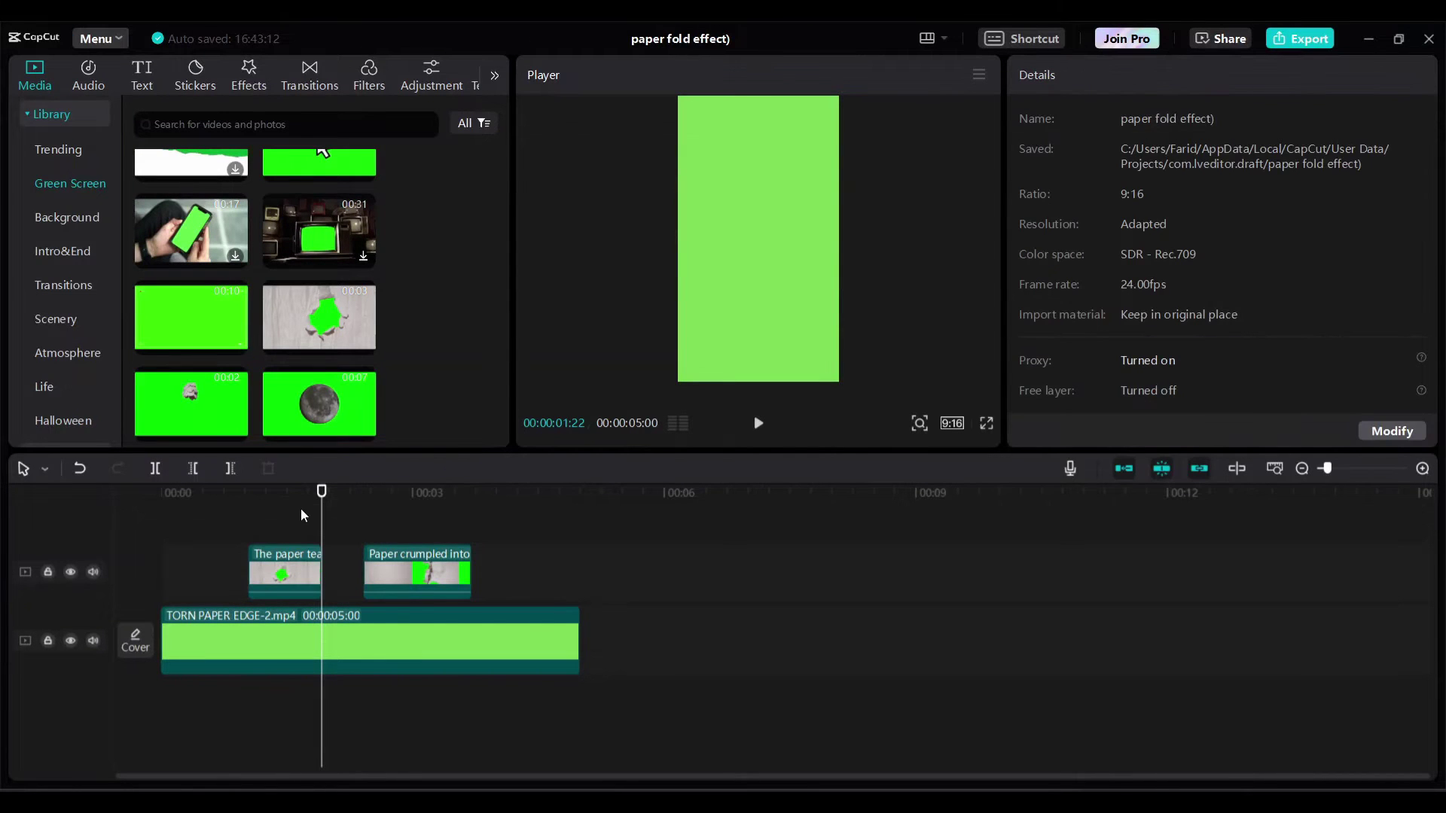
# Step: Split the crumpled-paper clip at 02:14, delete its left part, and rewind the playhead
pyautogui.moveTo(326, 523); pyautogui.dragTo(462, 537)
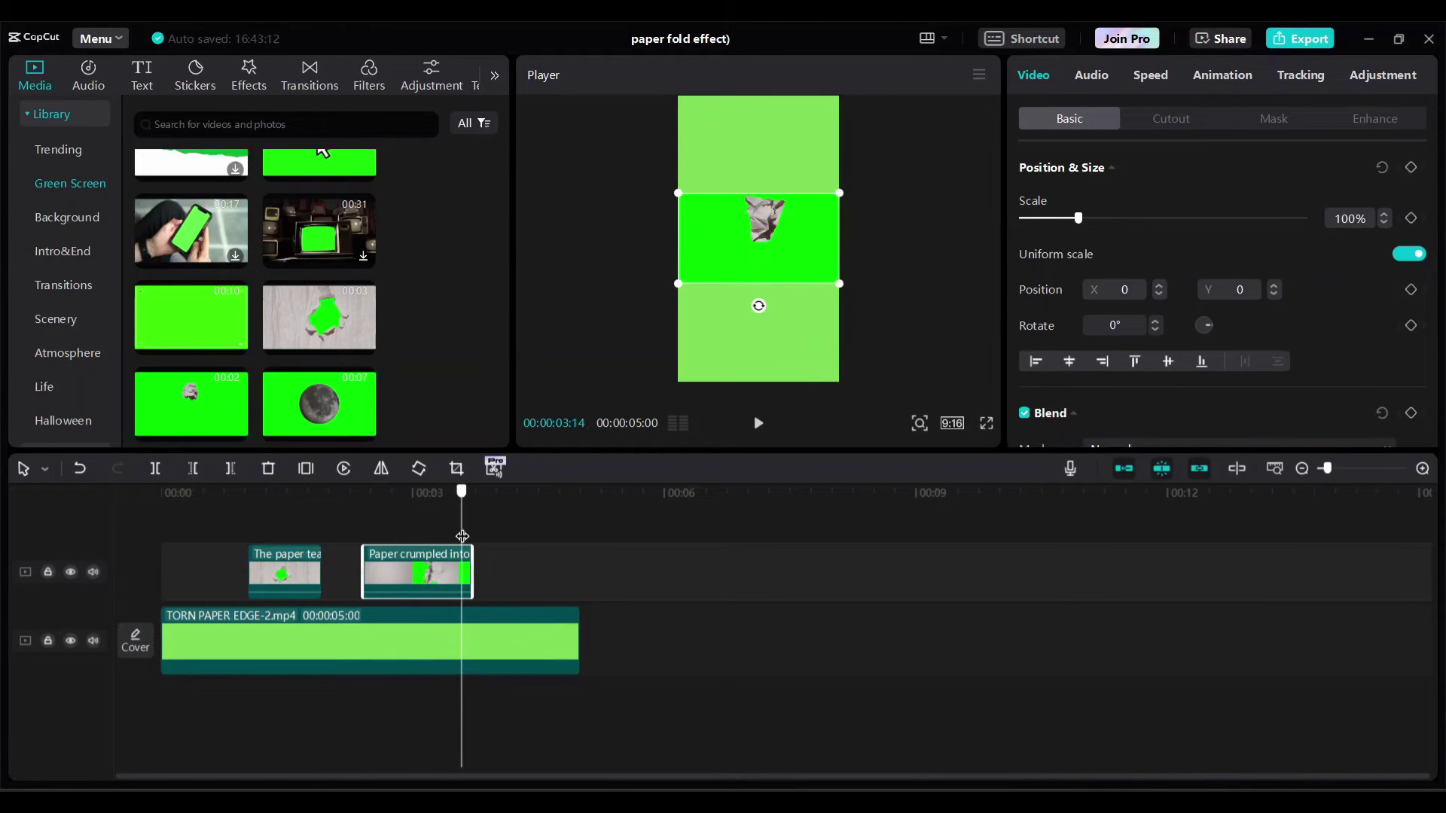
pyautogui.click(156, 473)
pyautogui.click(425, 580)
pyautogui.press('Delete')
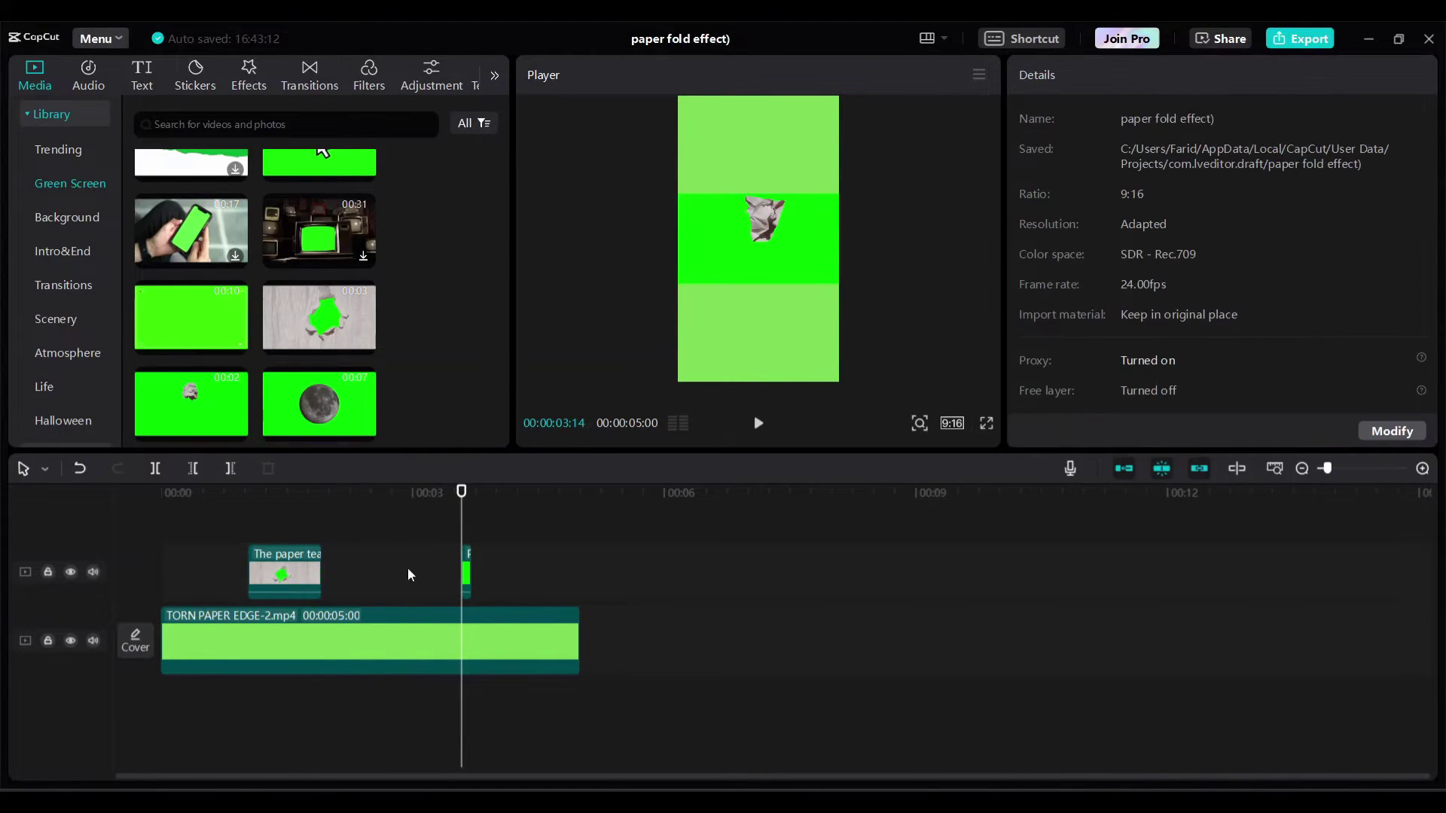
pyautogui.moveTo(461, 506); pyautogui.dragTo(114, 547)
# Step: Move the tear clip to 00:00 and paste the crumpled-paper sliver right after it
pyautogui.moveTo(262, 583); pyautogui.dragTo(173, 583)
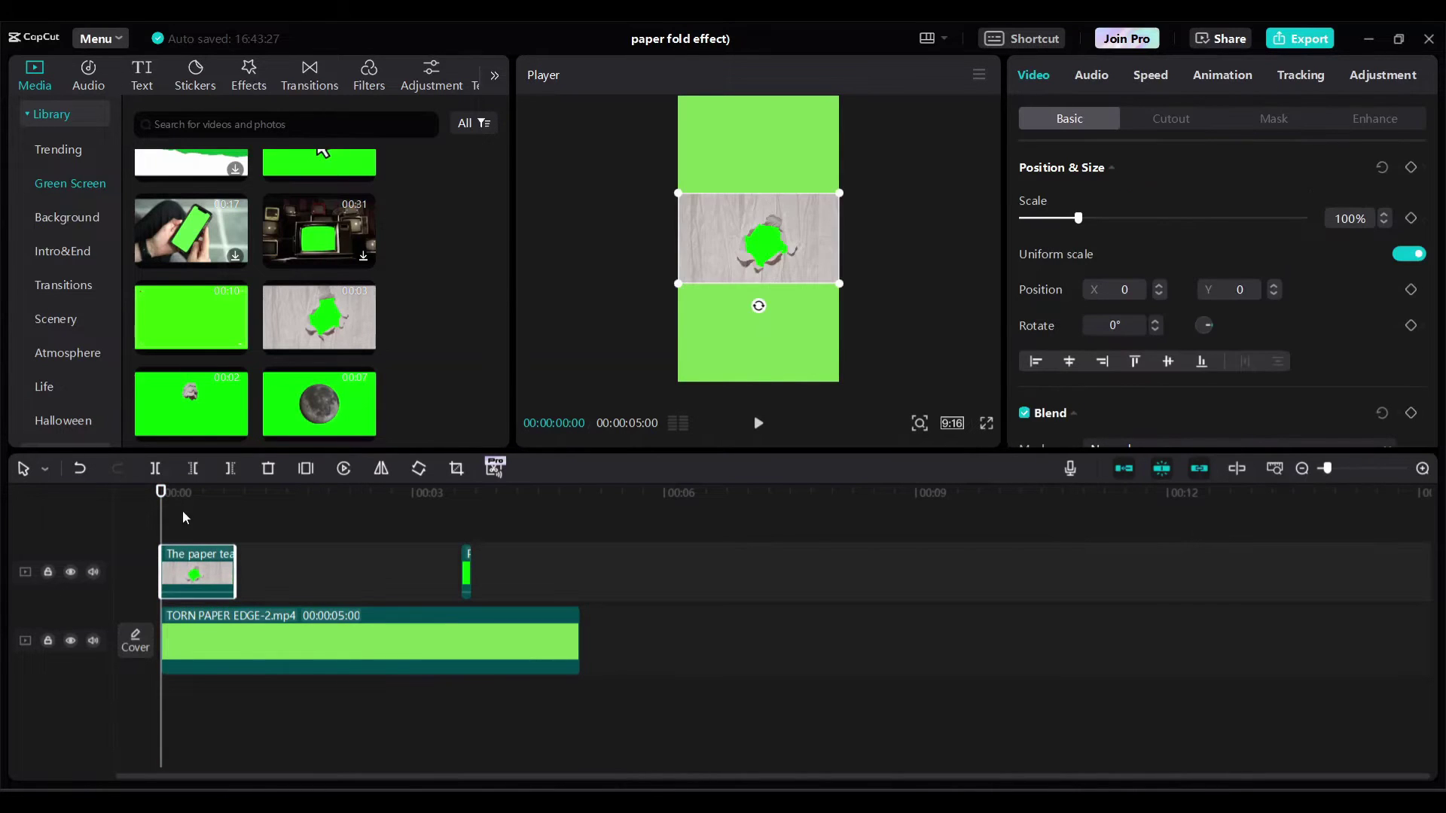
pyautogui.moveTo(162, 525); pyautogui.dragTo(237, 535)
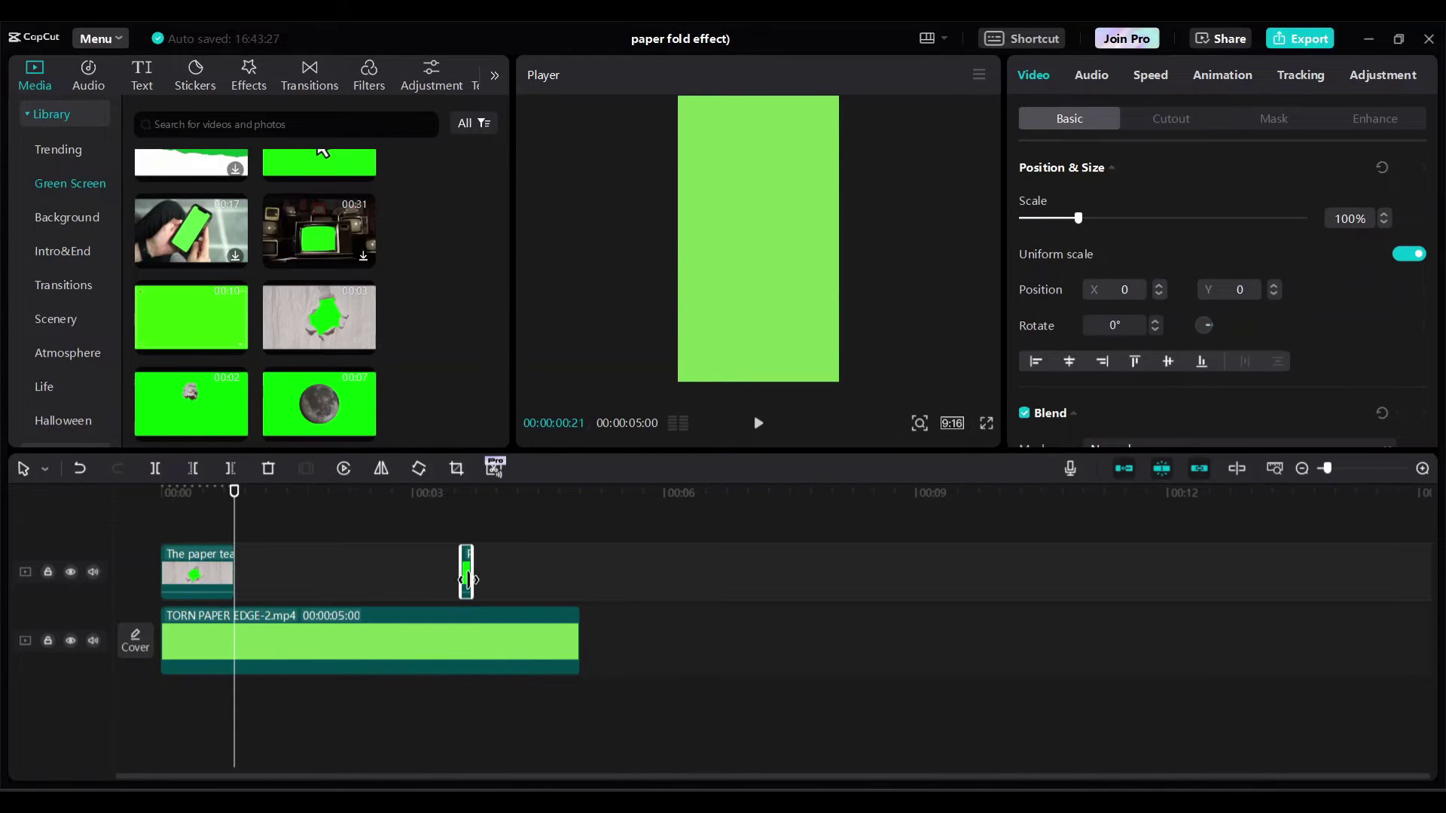
pyautogui.rightClick(467, 580)
pyautogui.click(503, 335)
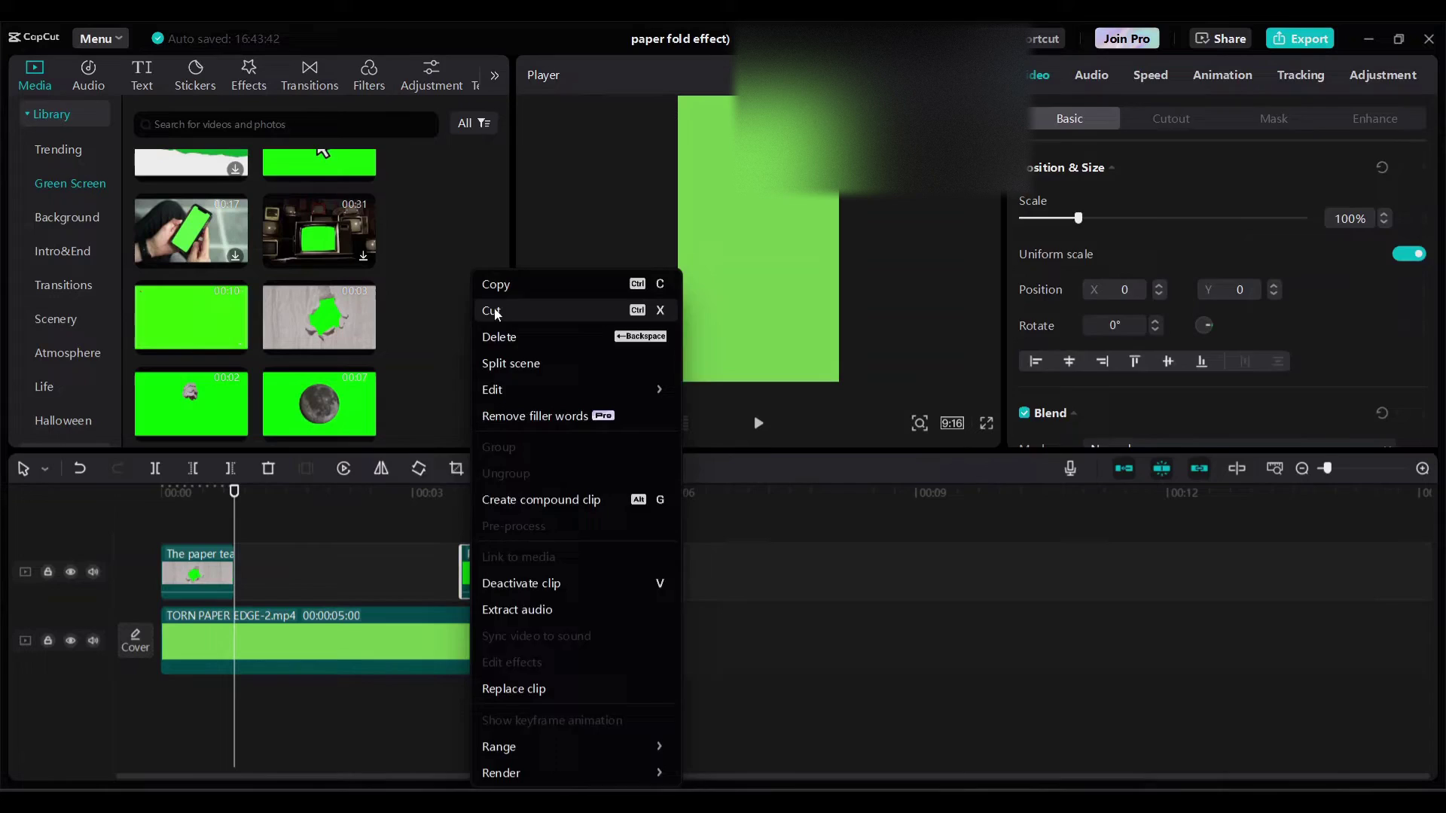
pyautogui.hotkey('ctrl', 'v')
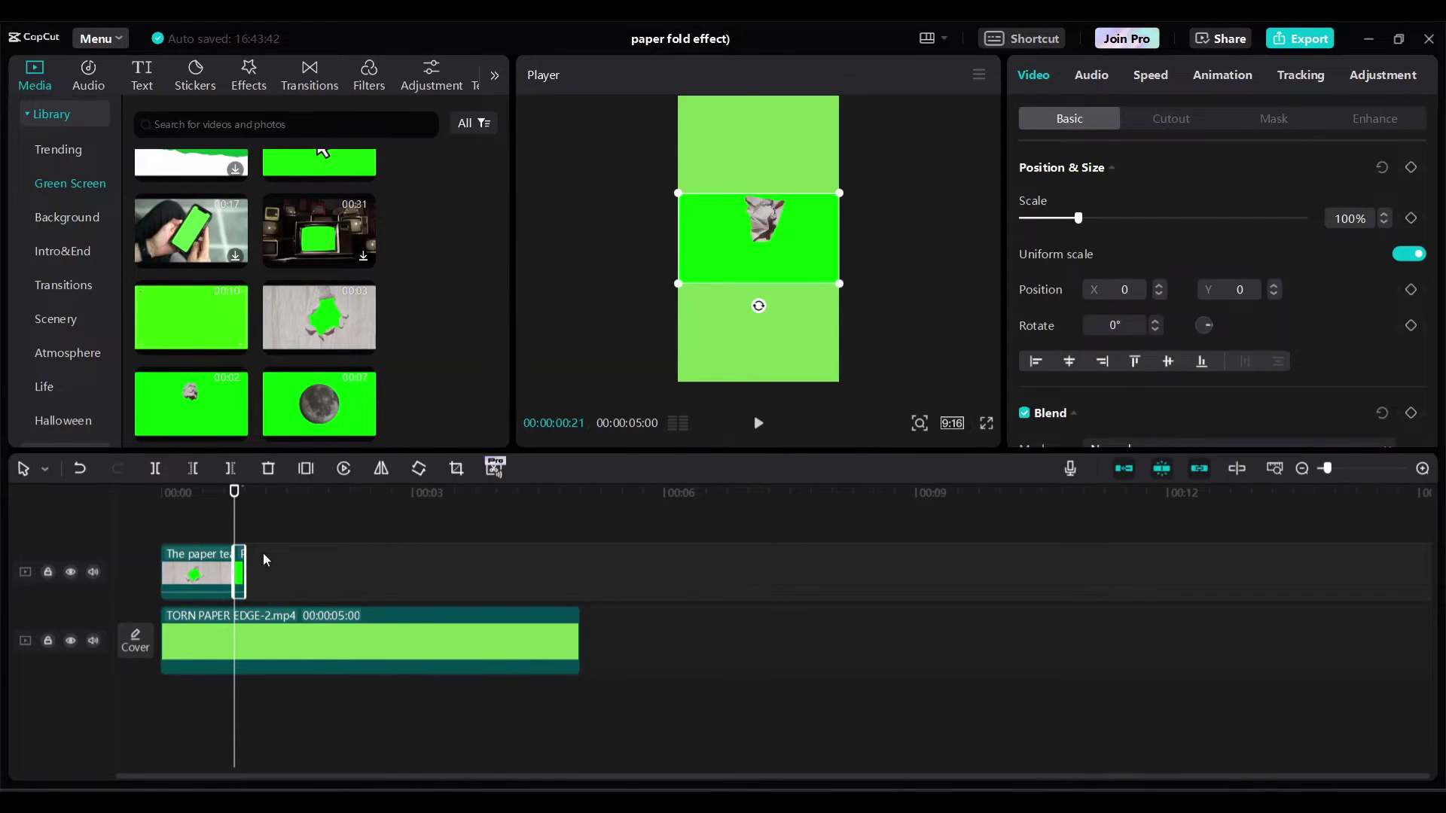
# Step: Trim TORN PAPER EDGE-2.mp4 to one second and combine the paper clips into a 173% compound clip
pyautogui.click(258, 647)
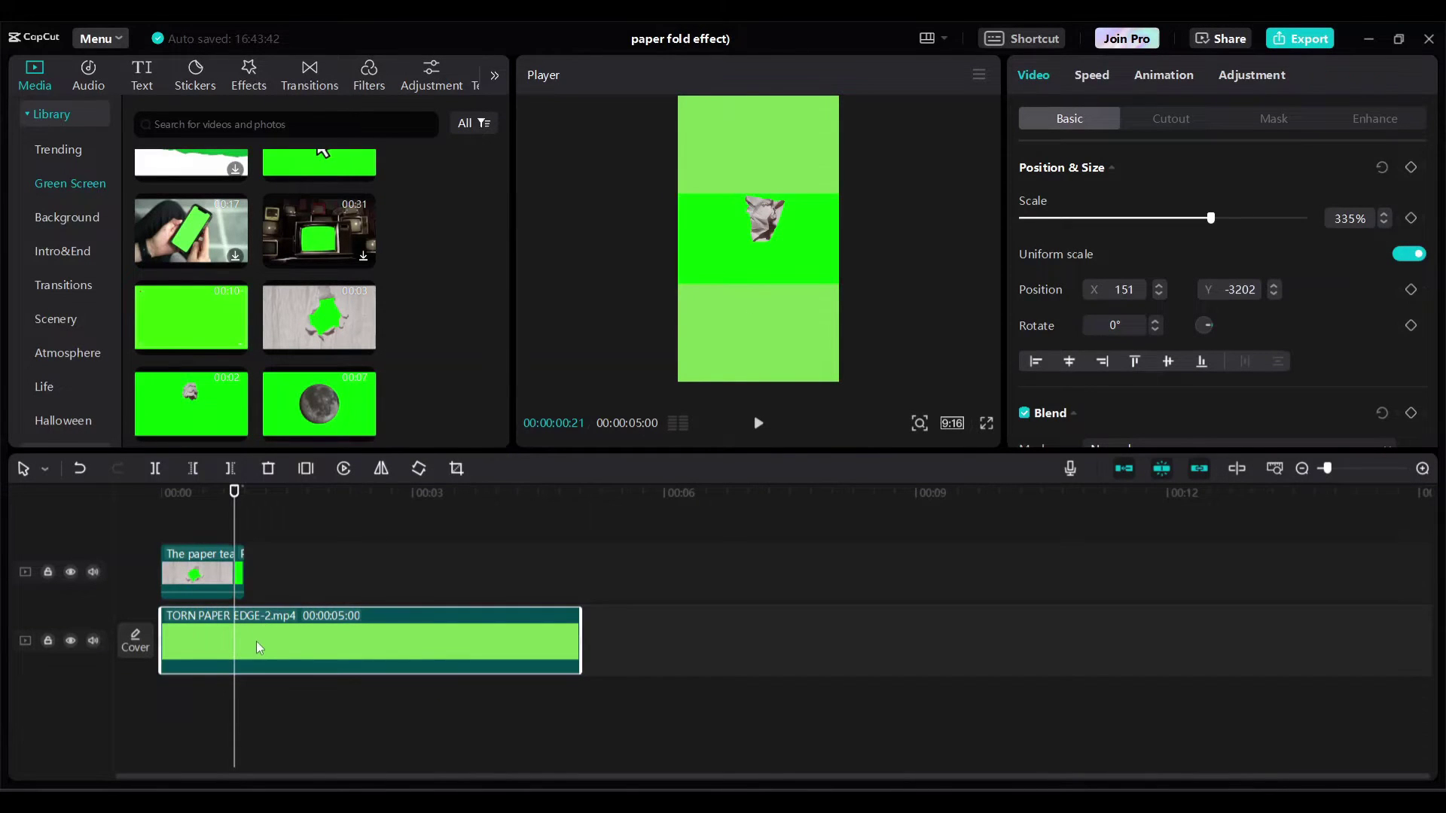
pyautogui.moveTo(580, 635); pyautogui.dragTo(242, 620)
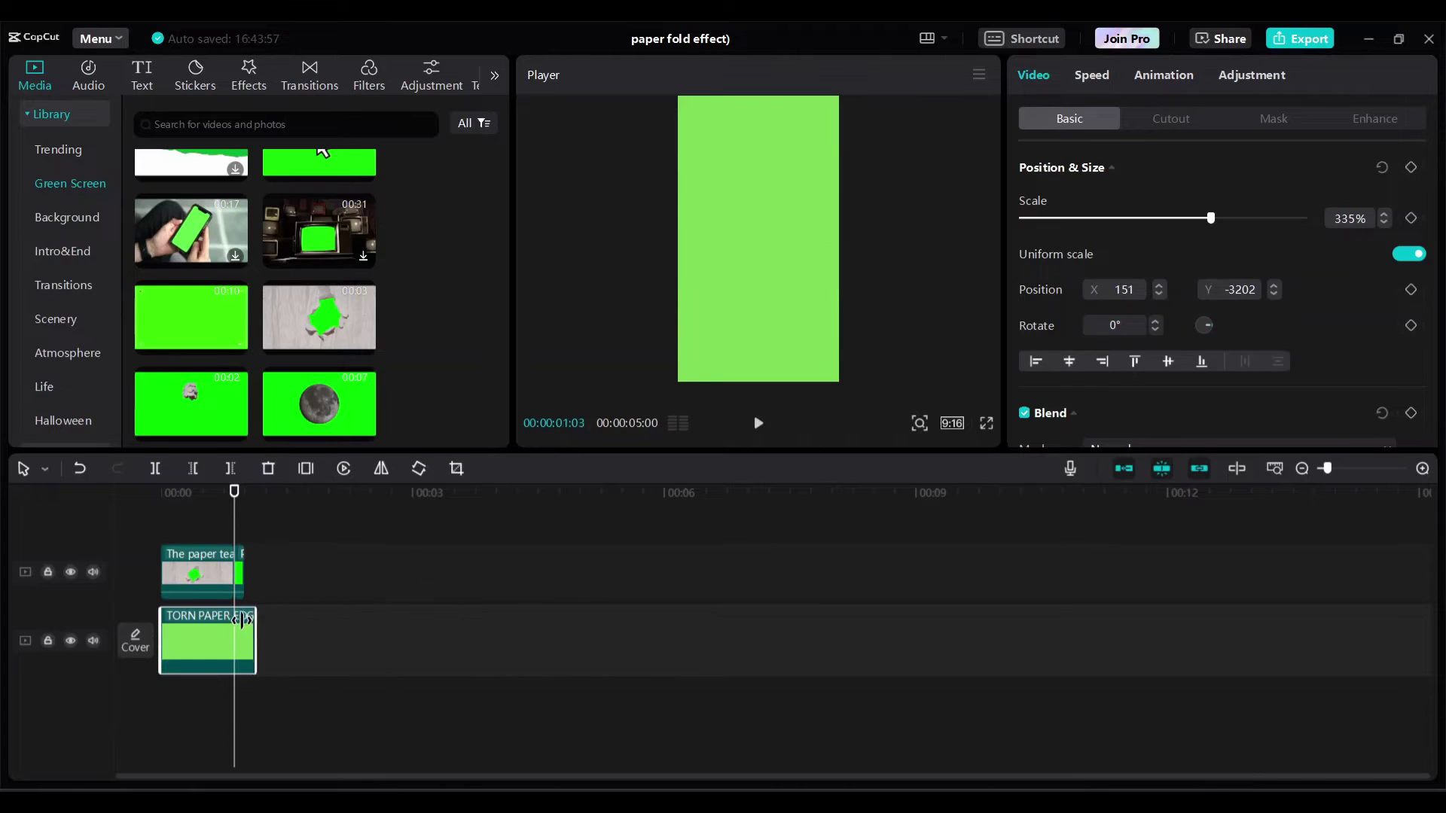
pyautogui.click(273, 557)
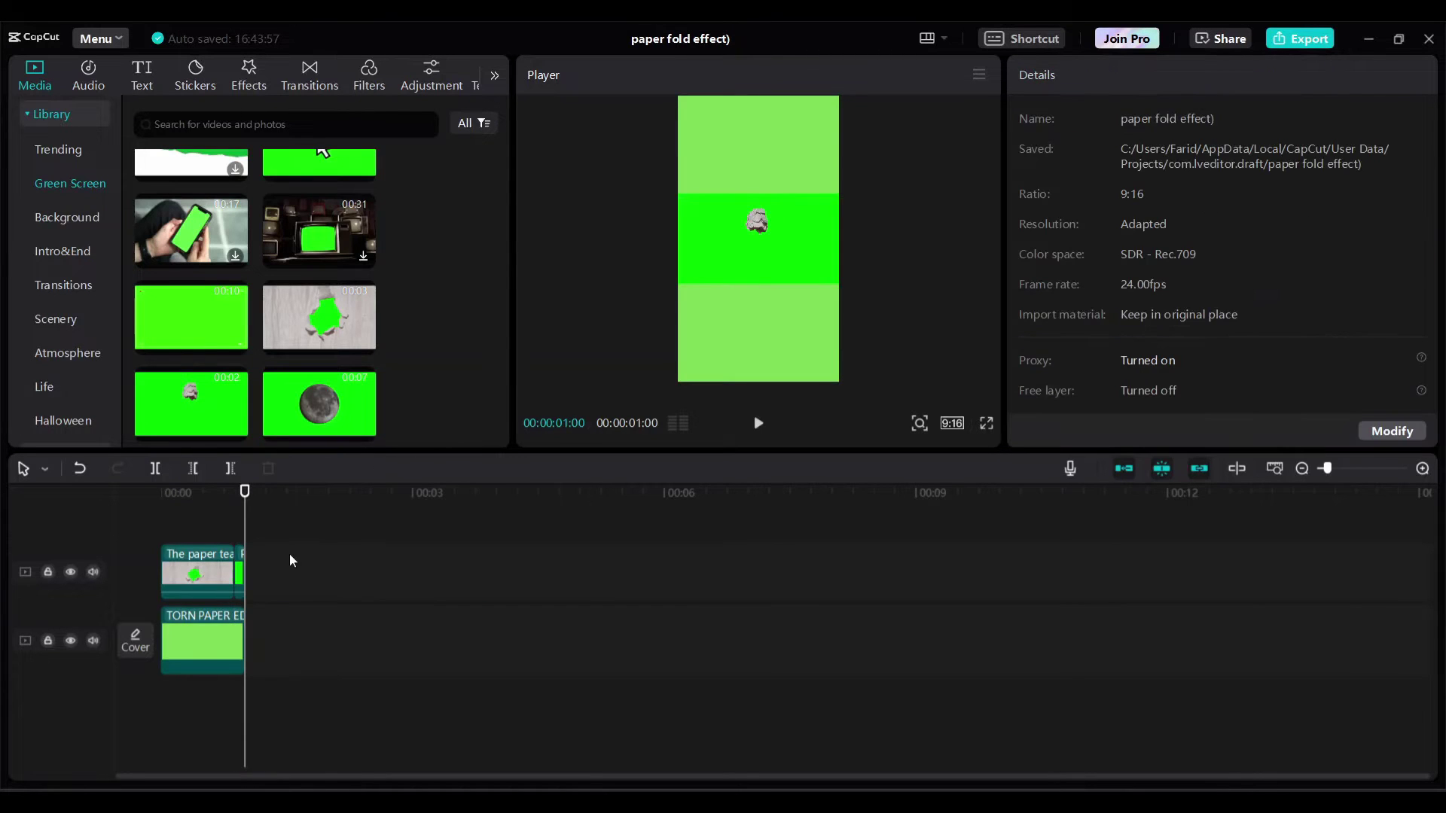
pyautogui.click(173, 589)
pyautogui.hotkey('alt', 'g')
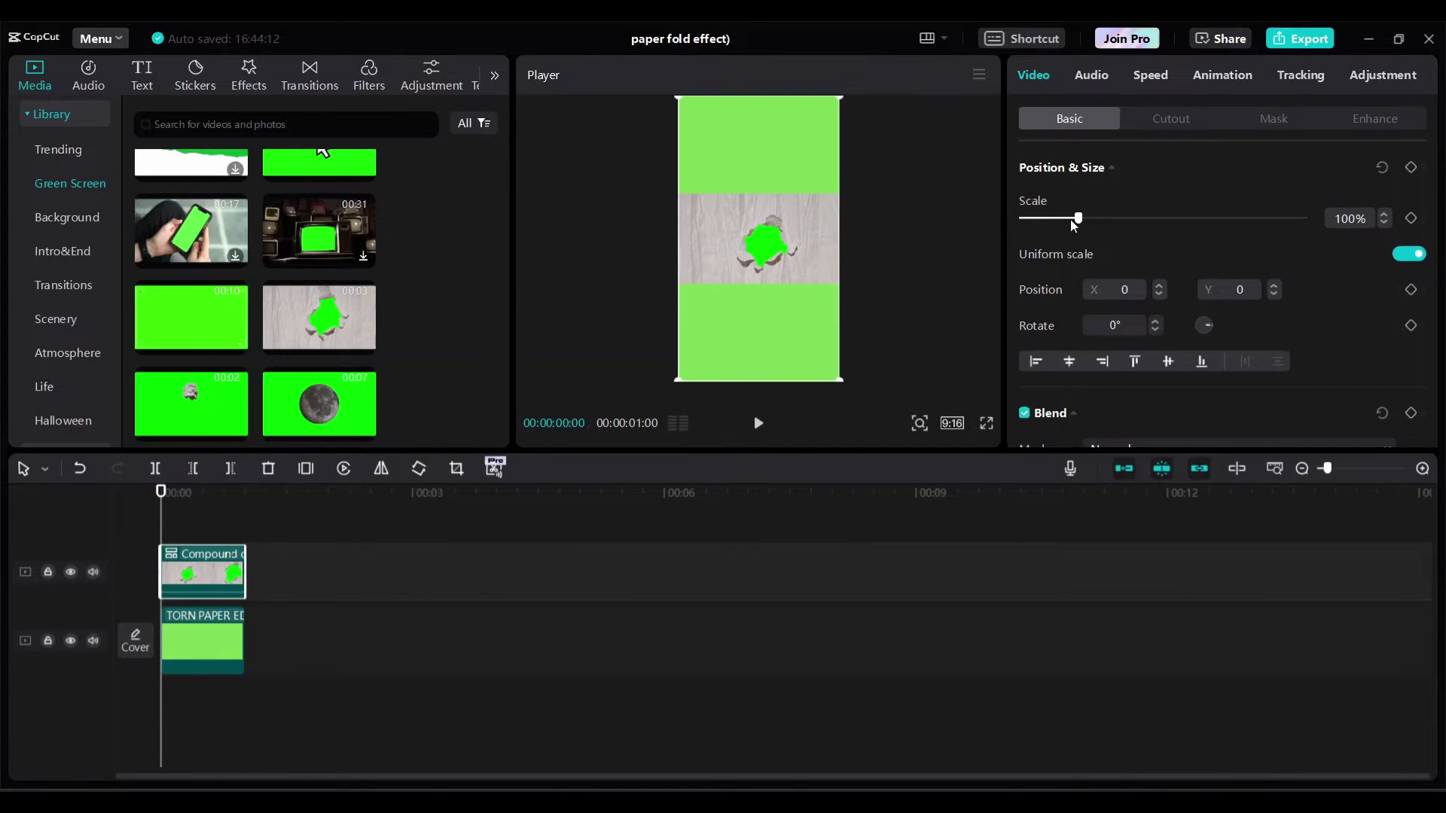
pyautogui.moveTo(1078, 219); pyautogui.dragTo(1120, 229)
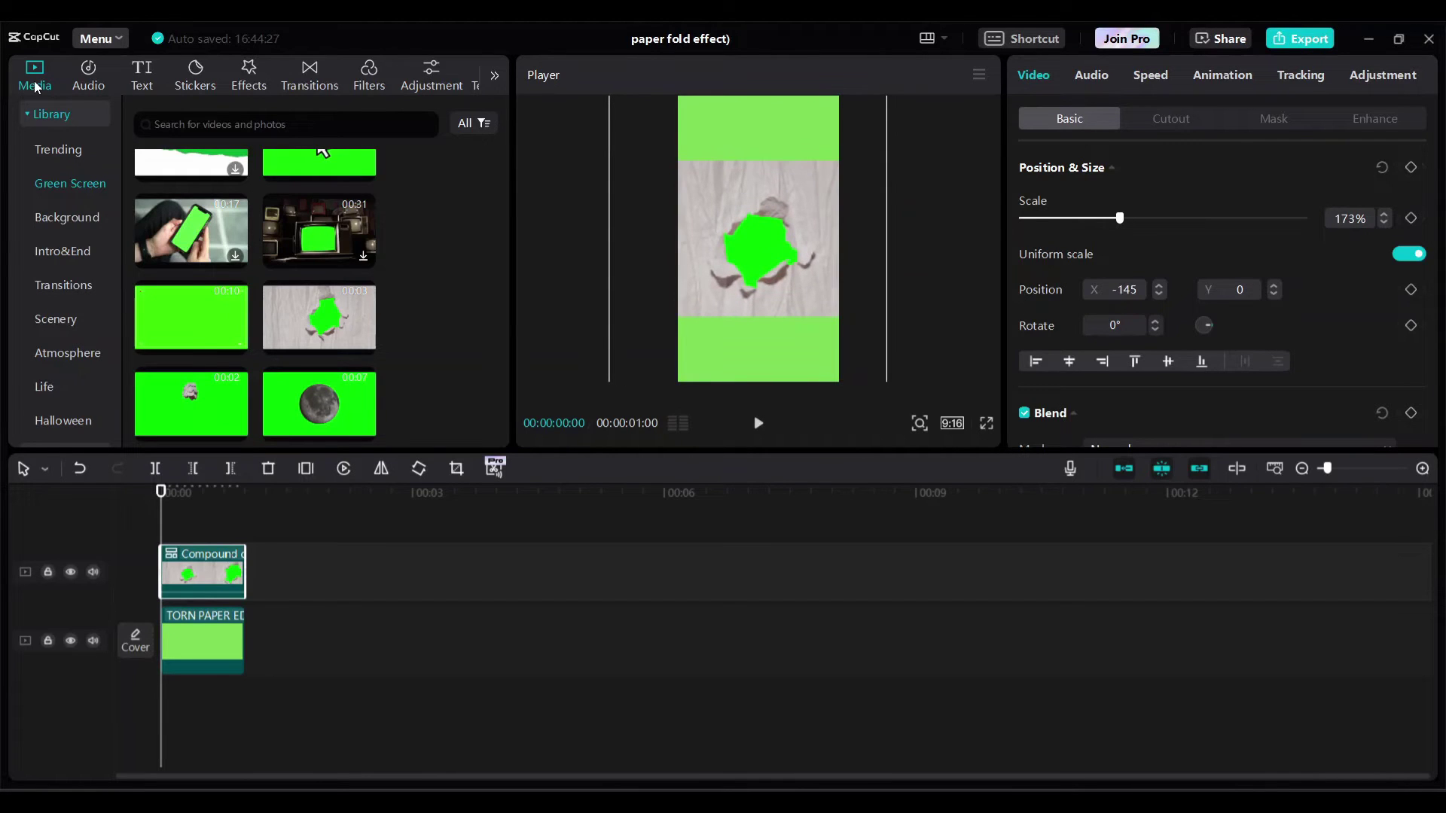
# Step: Lay the Folds IV texture effect over the compound clip and zoom the timeline in
pyautogui.click(248, 75)
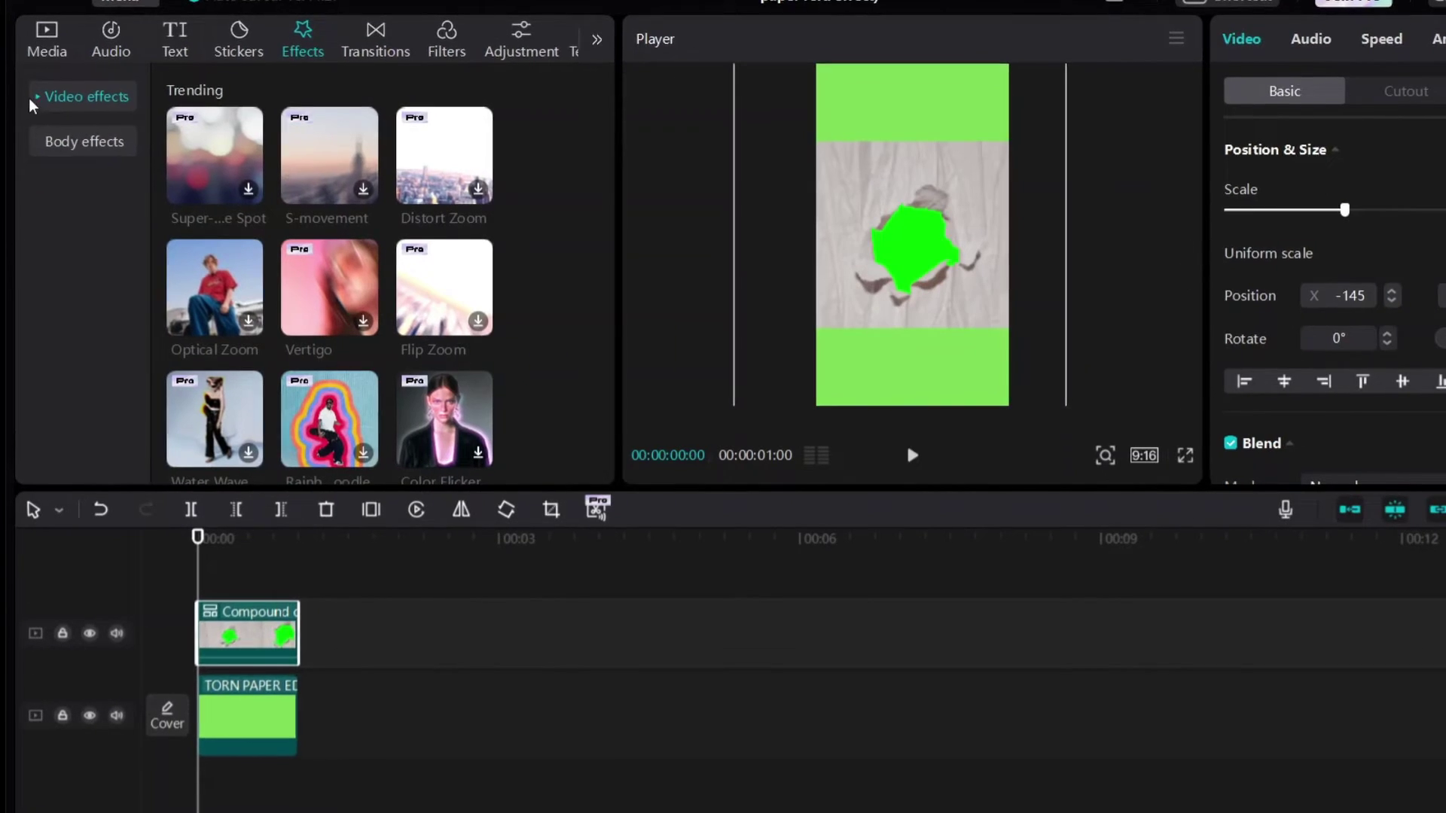
pyautogui.click(38, 122)
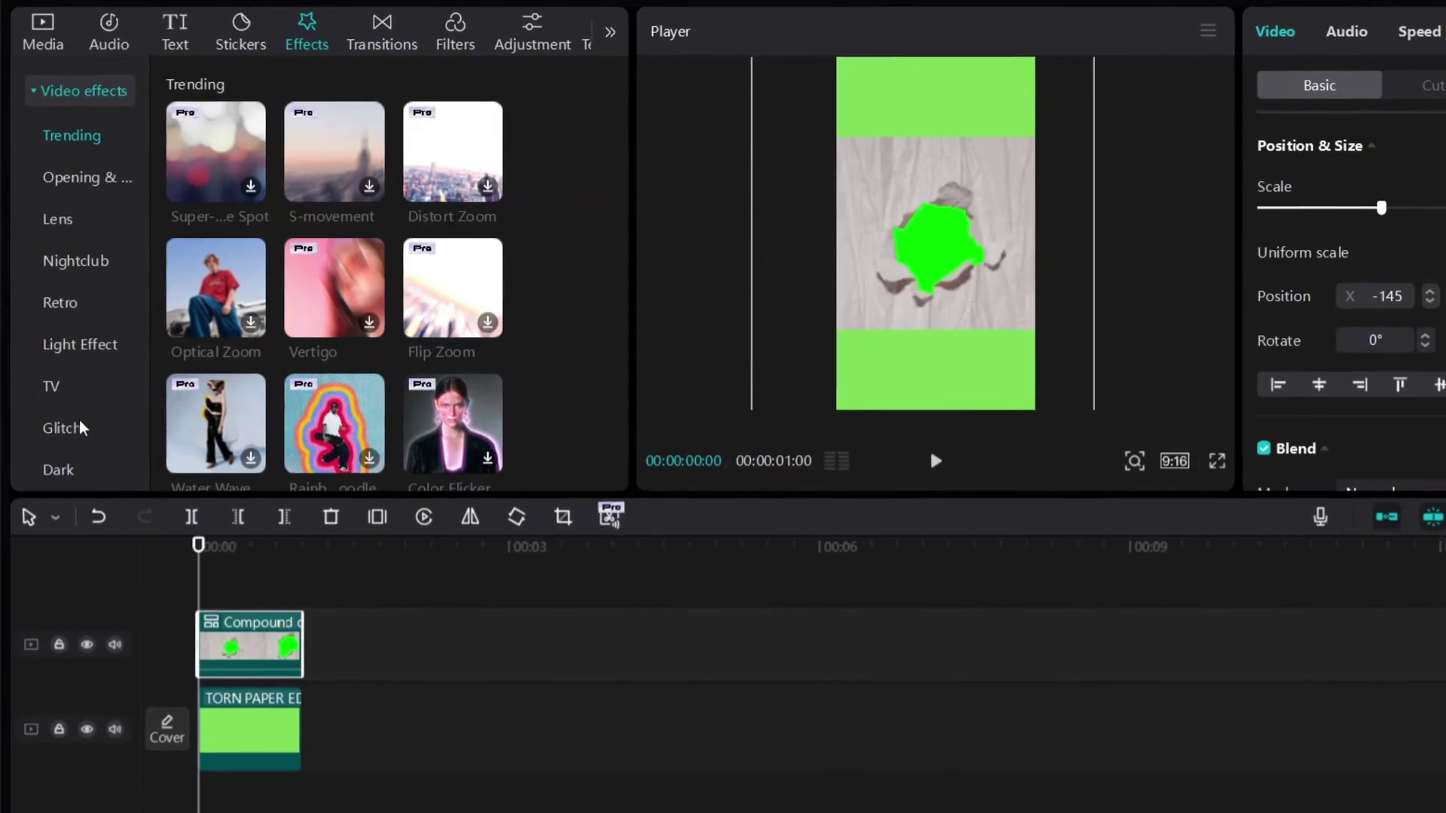
pyautogui.scroll(-3, 81, 428)
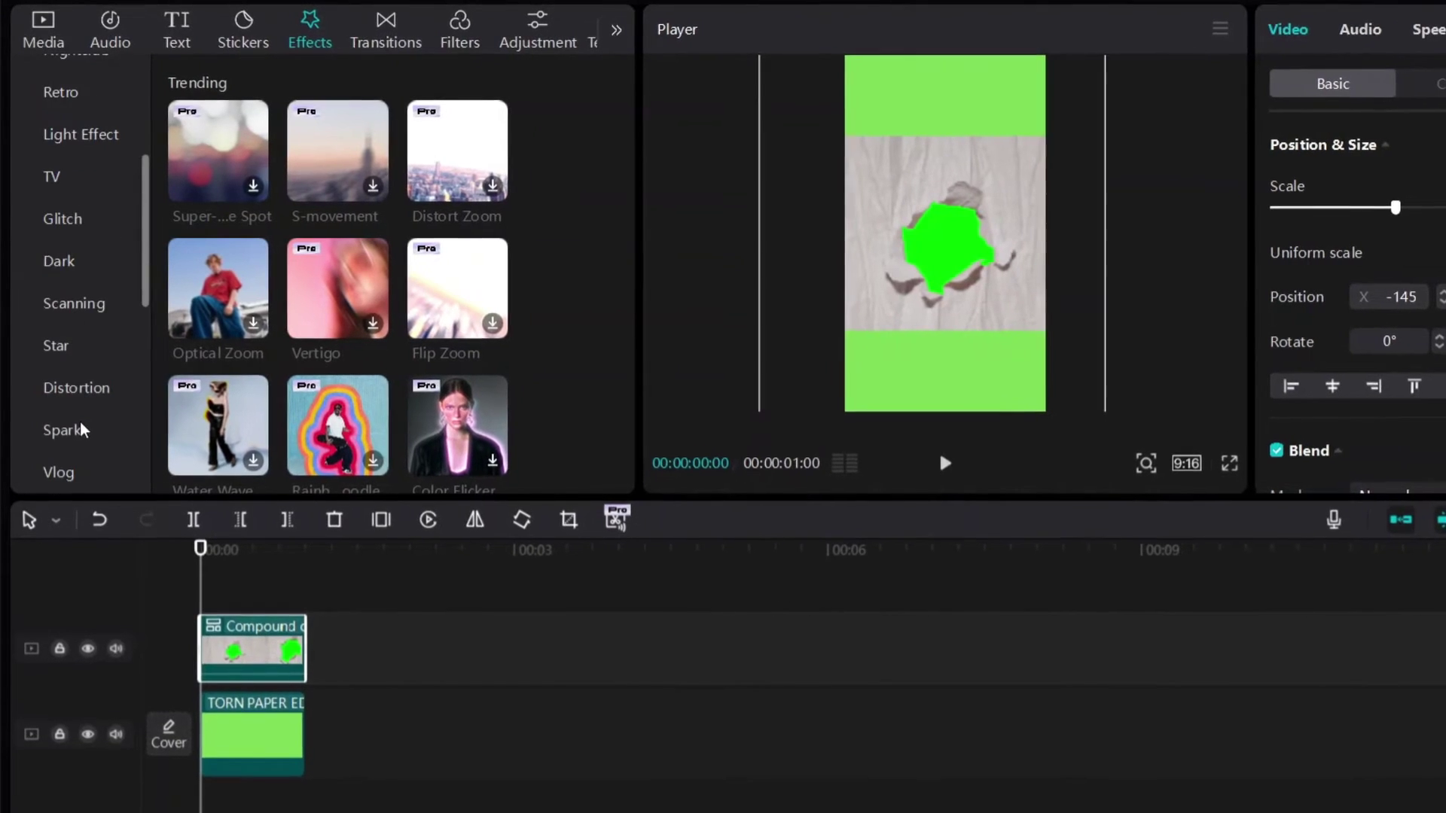
pyautogui.scroll(-2, 83, 426)
pyautogui.scroll(-3, 86, 435)
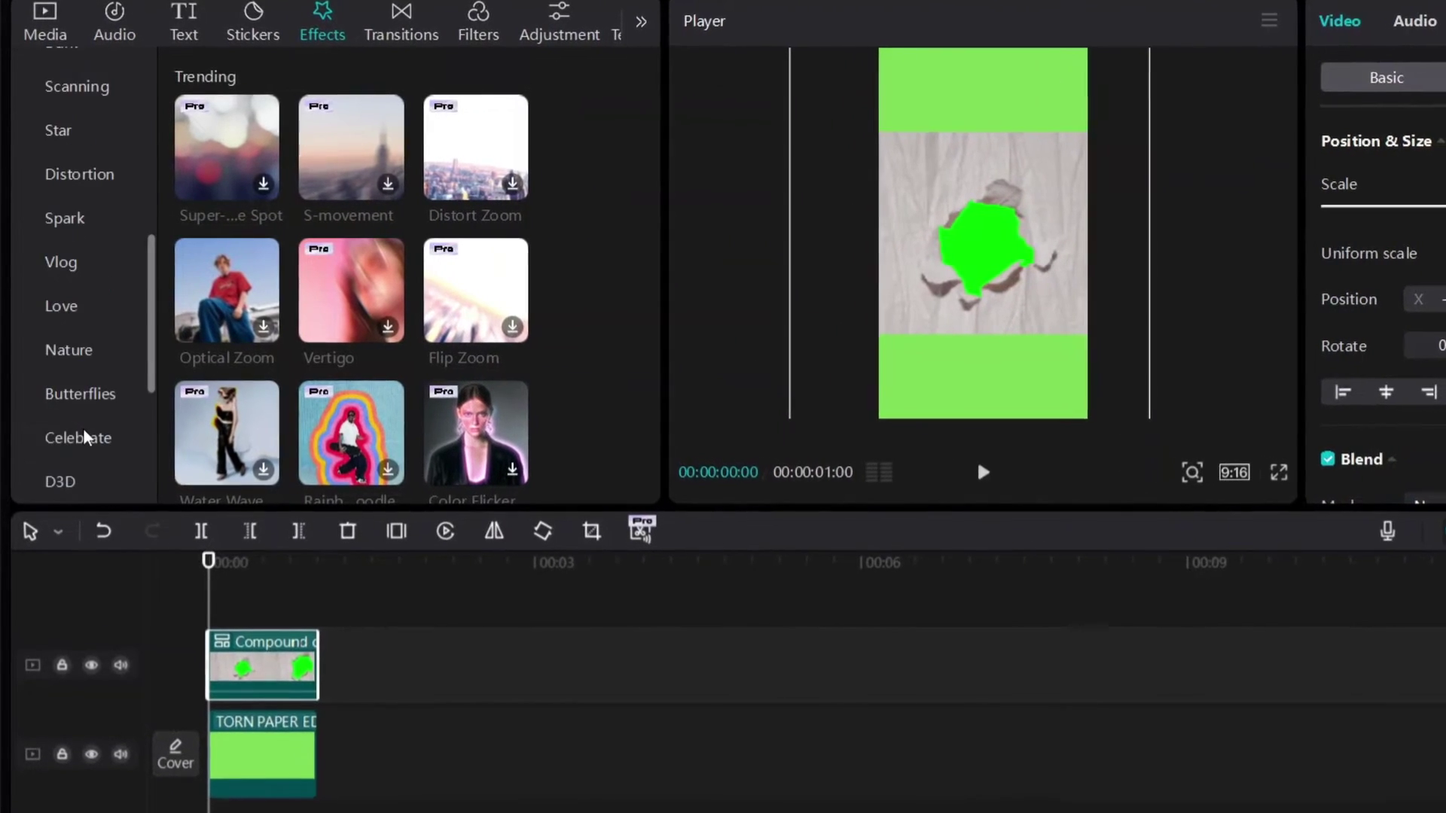
pyautogui.scroll(-2, 87, 440)
pyautogui.scroll(-3, 87, 445)
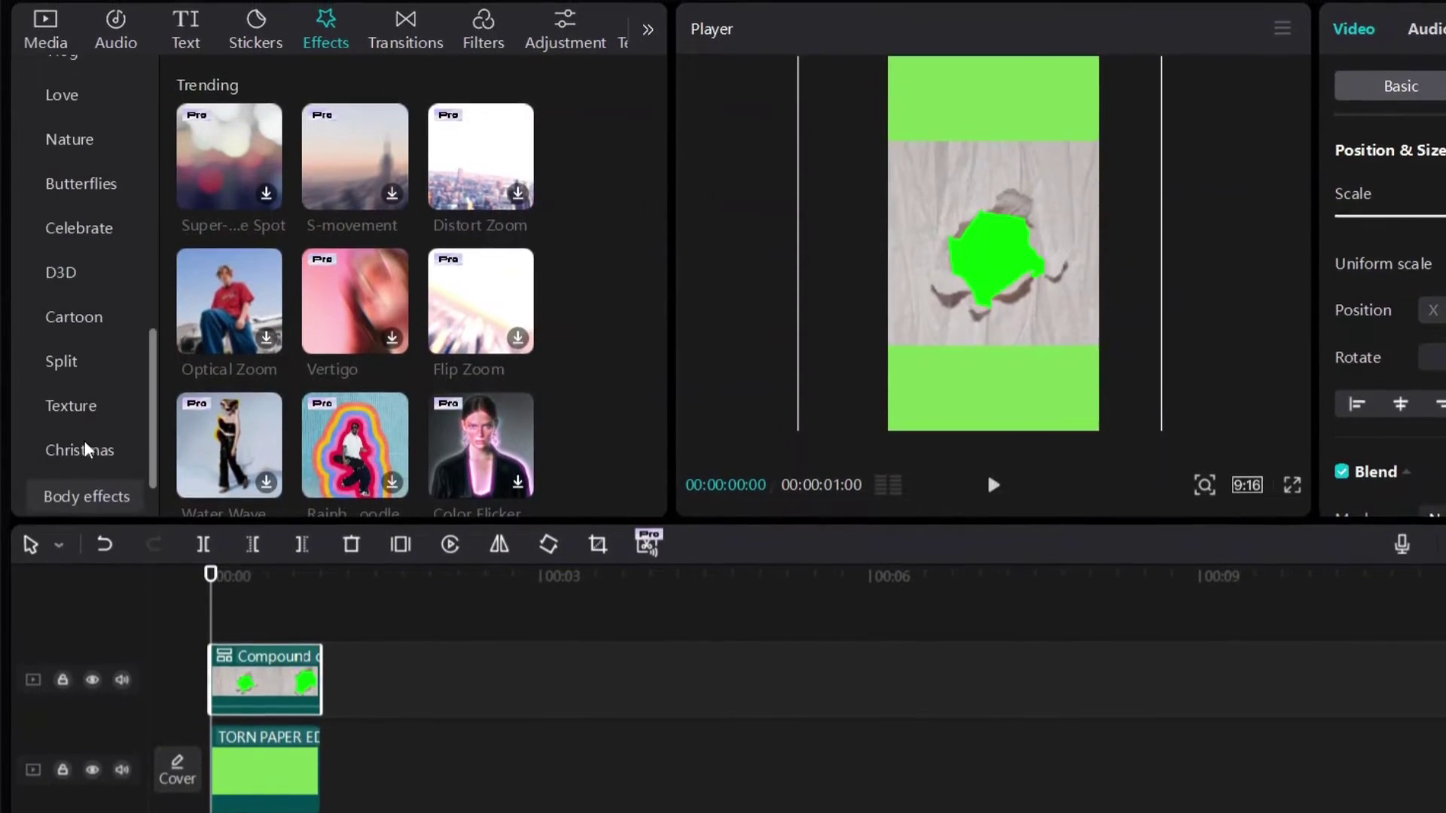
pyautogui.click(89, 406)
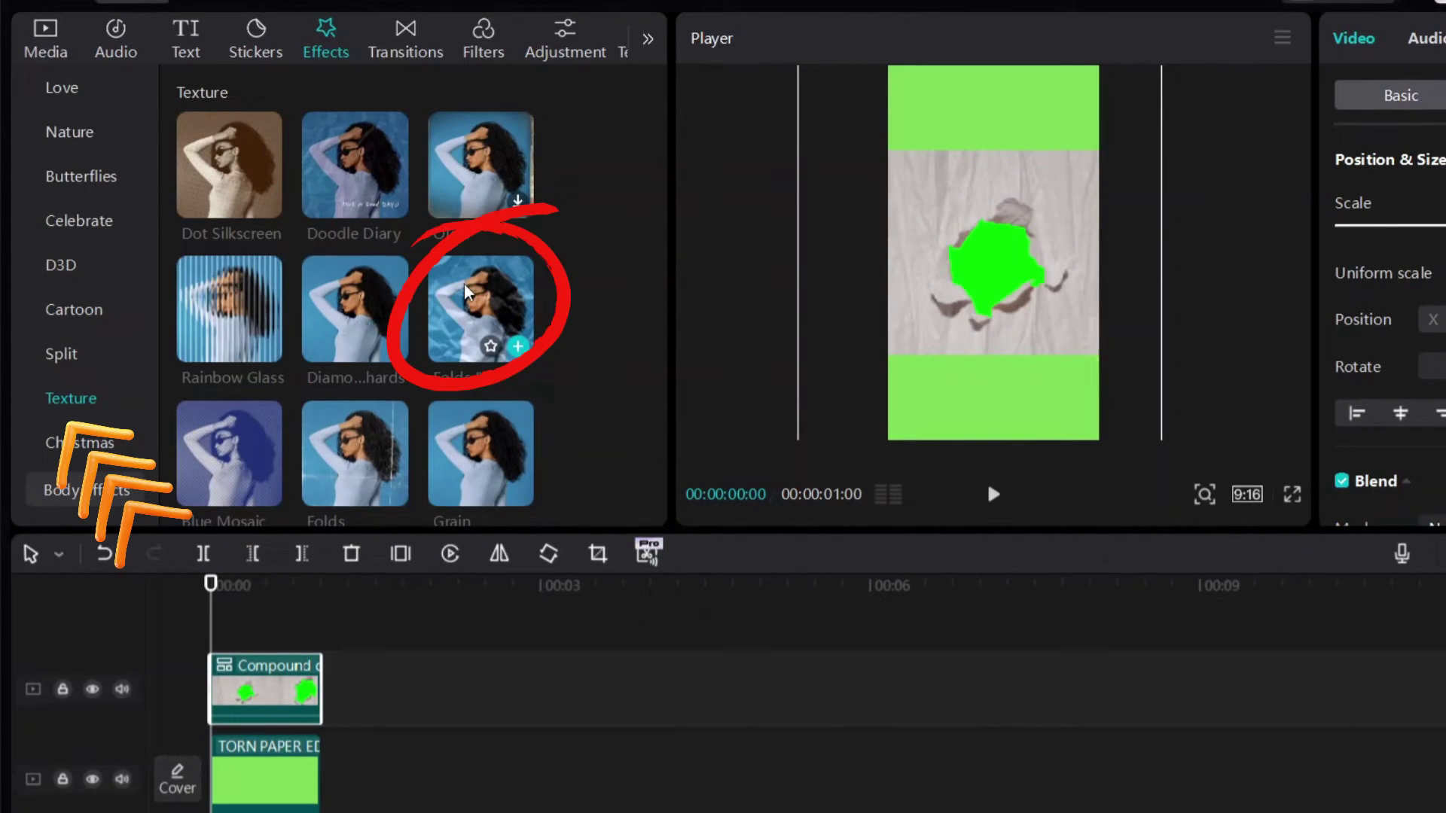
pyautogui.moveTo(468, 293); pyautogui.dragTo(237, 673)
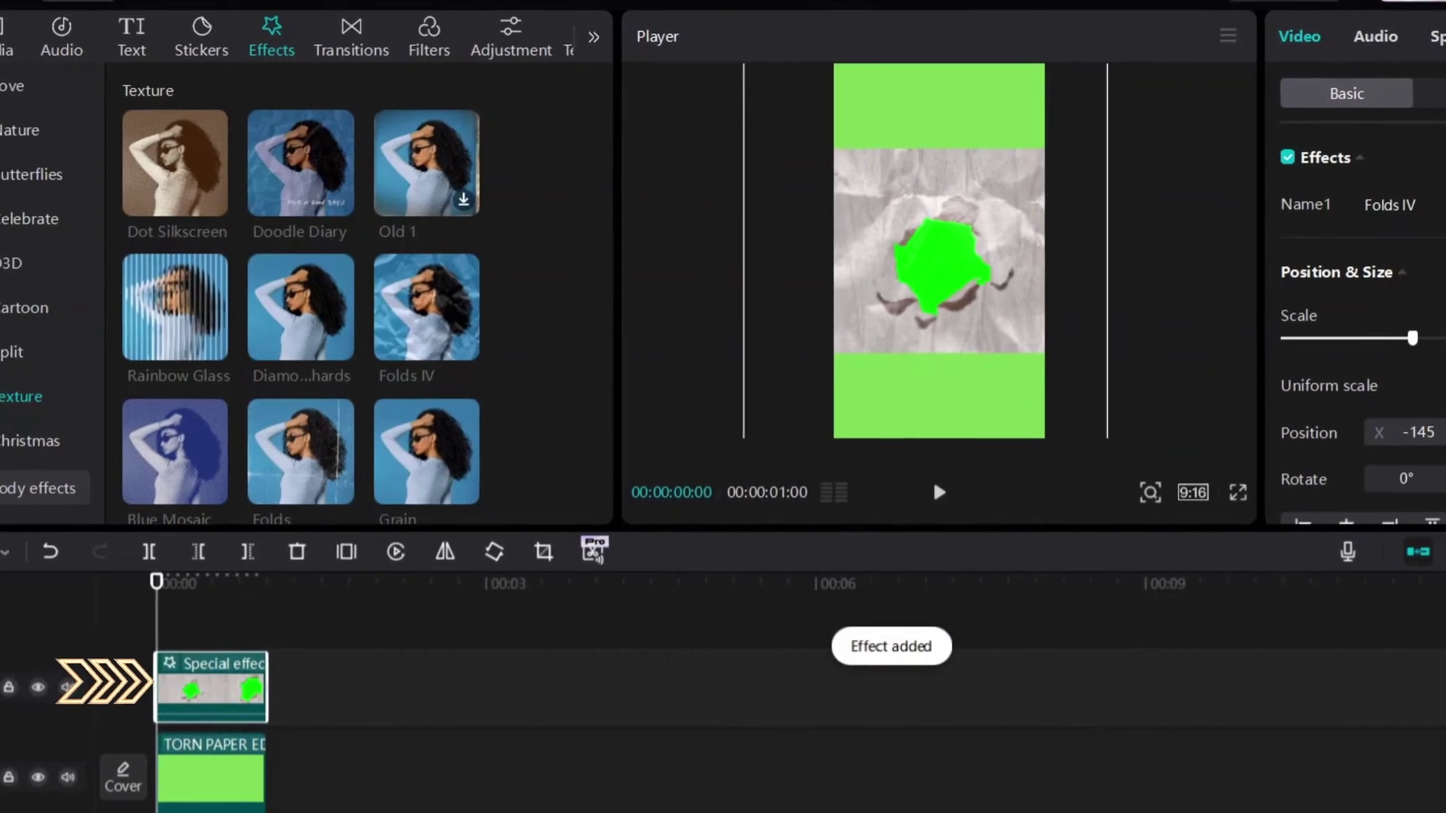
pyautogui.hotkey('shift', 'z')
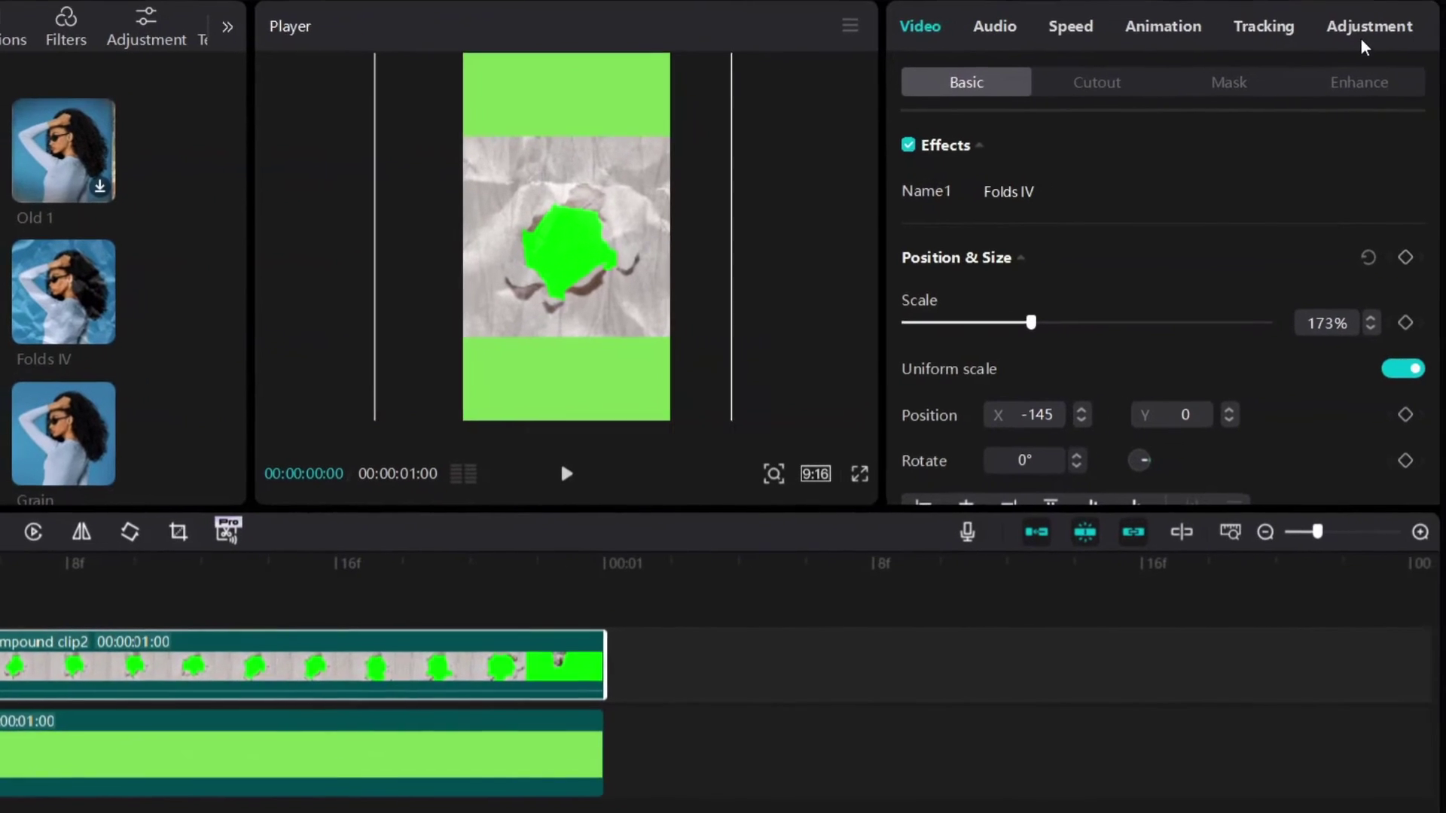
# Step: In Adjustment > Basic, set the compound clip's brightness to 26 and contrast to 27
pyautogui.click(1366, 33)
pyautogui.scroll(-10, 1130, 284)
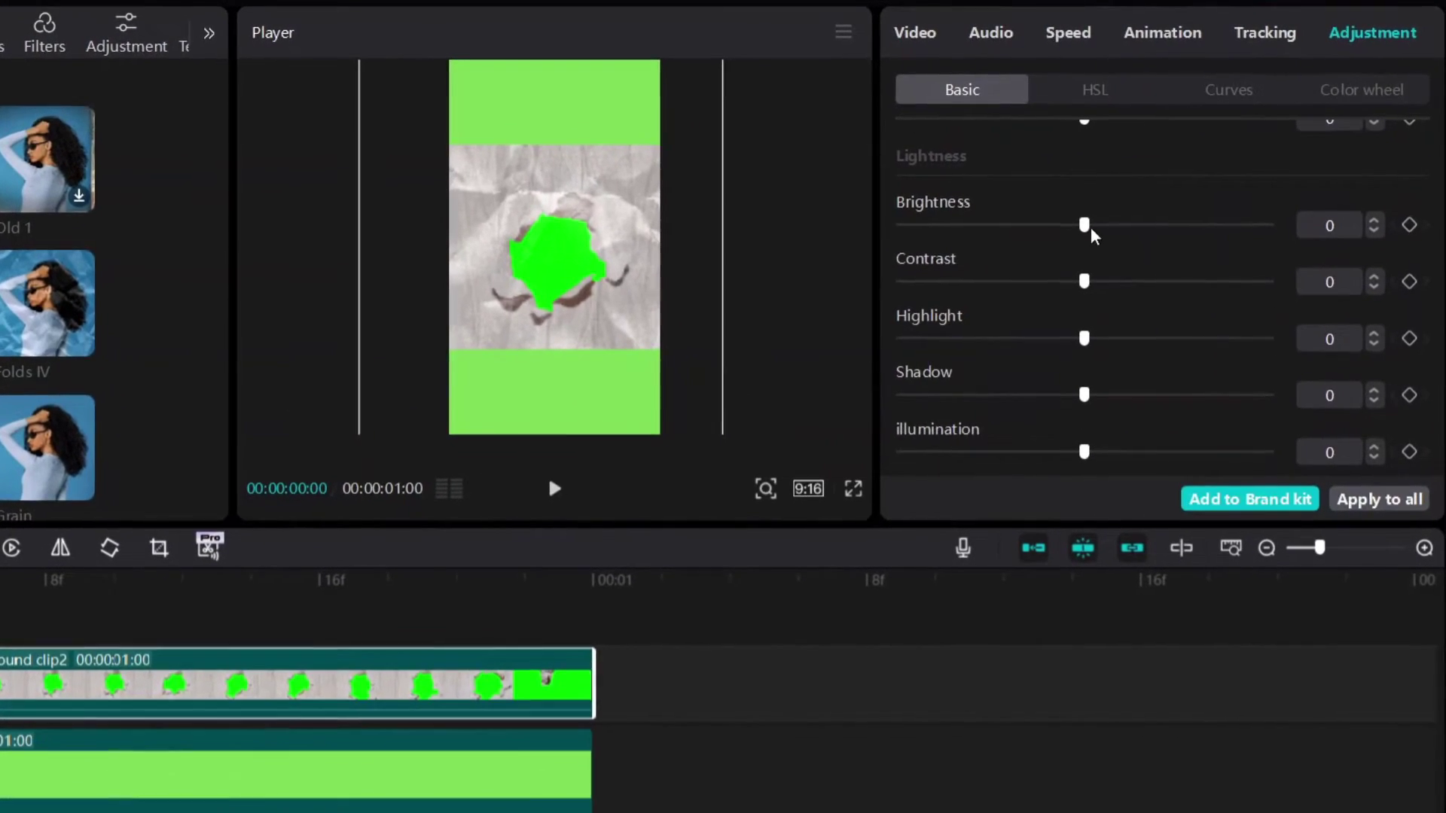
pyautogui.moveTo(1090, 230); pyautogui.dragTo(1178, 240)
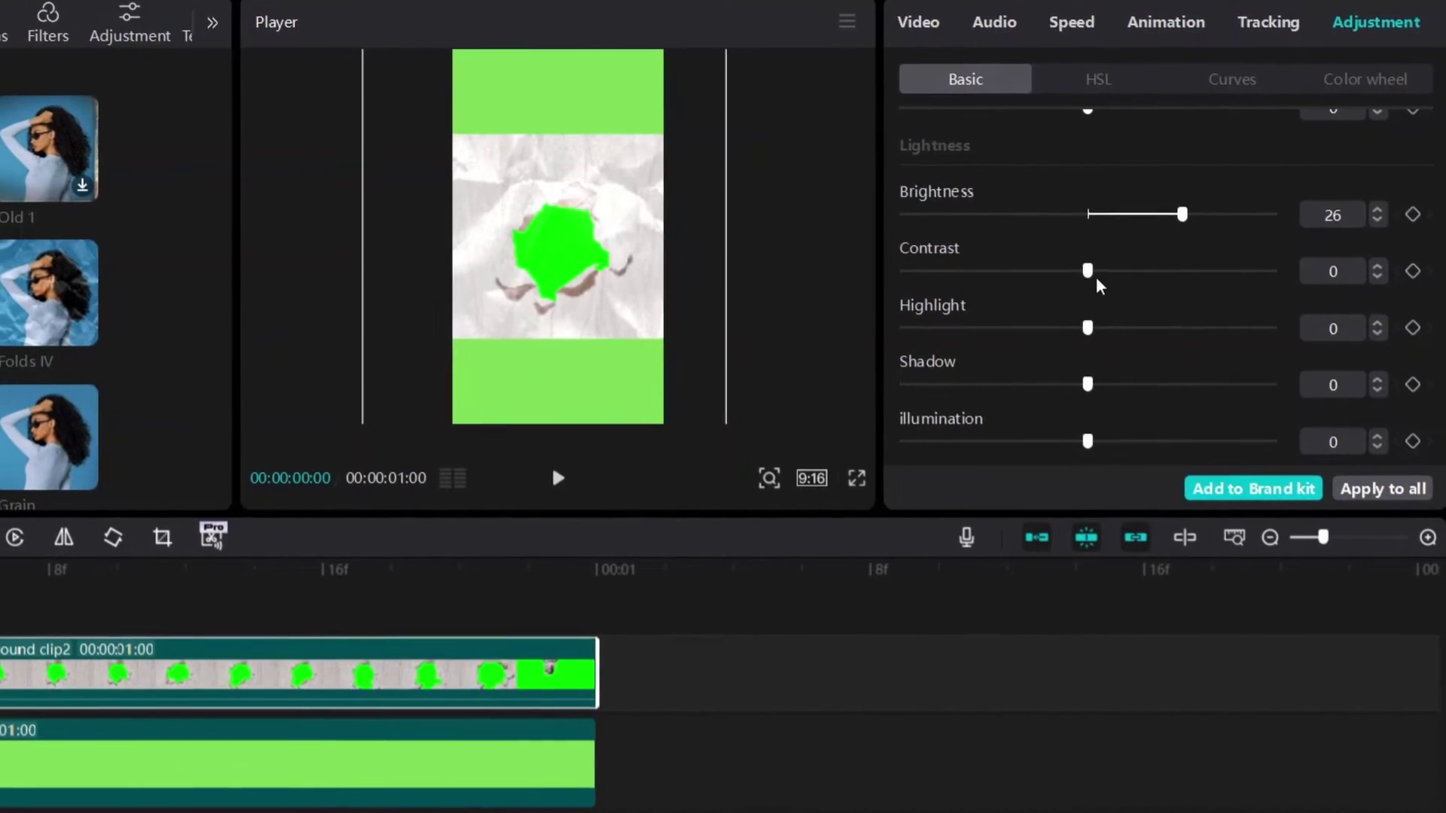
pyautogui.moveTo(1078, 276); pyautogui.dragTo(1208, 276)
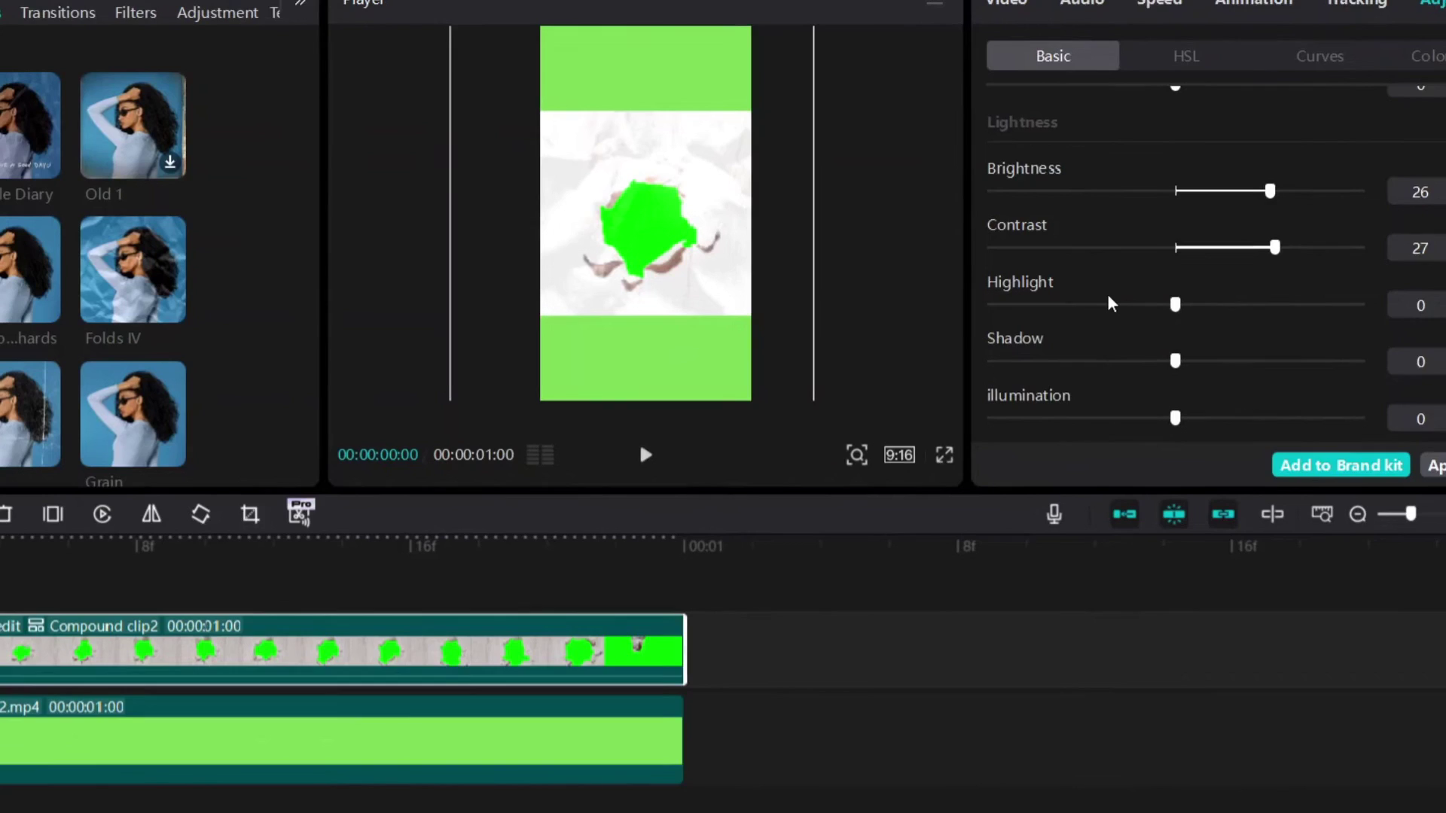
pyautogui.scroll(5, 1107, 305)
pyautogui.scroll(8, 1120, 301)
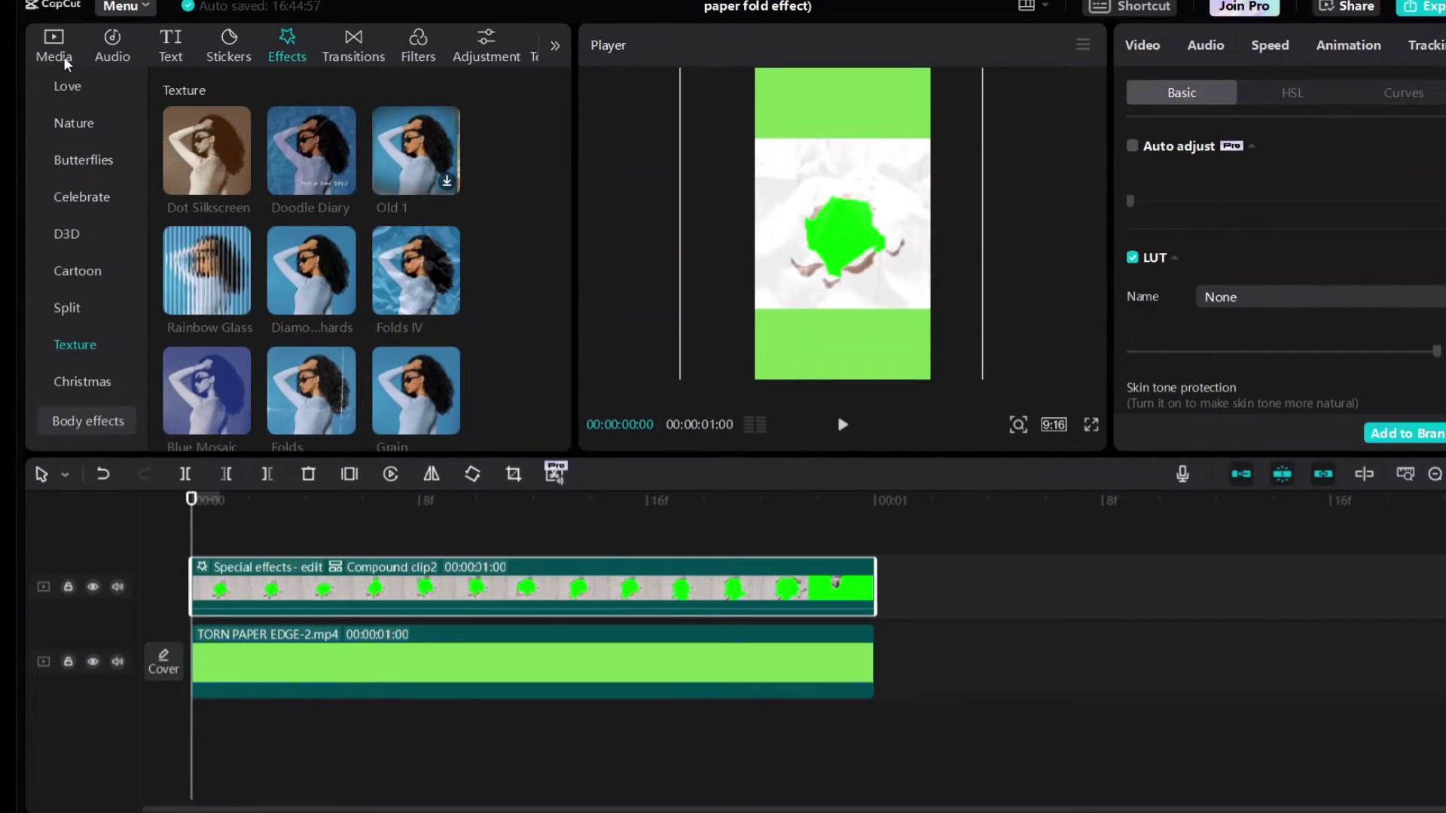
# Step: Put sunflower.png on a new top track at 75% scale, cut to one second, and hide that track
pyautogui.click(66, 64)
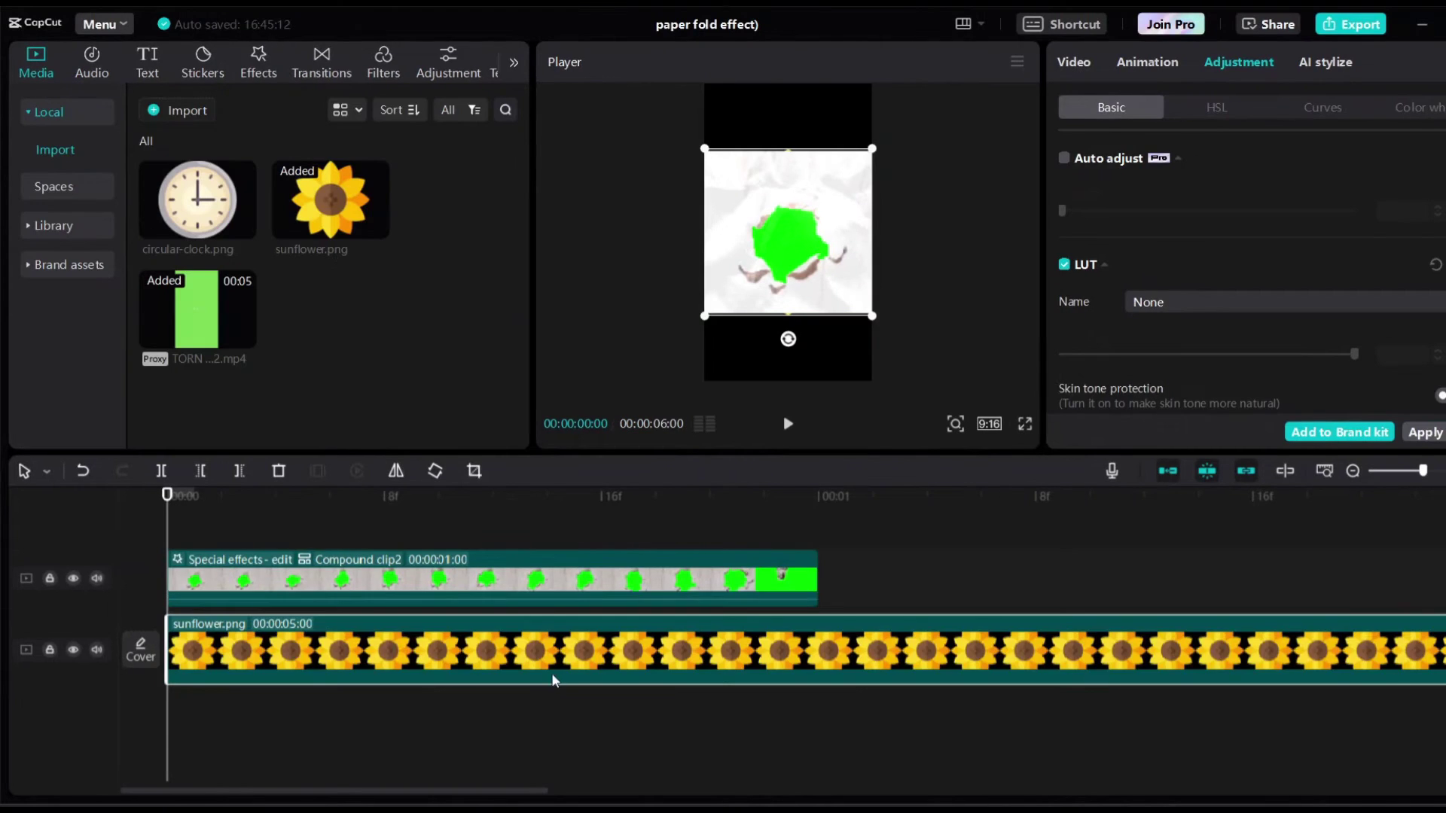
pyautogui.moveTo(555, 649); pyautogui.dragTo(537, 557)
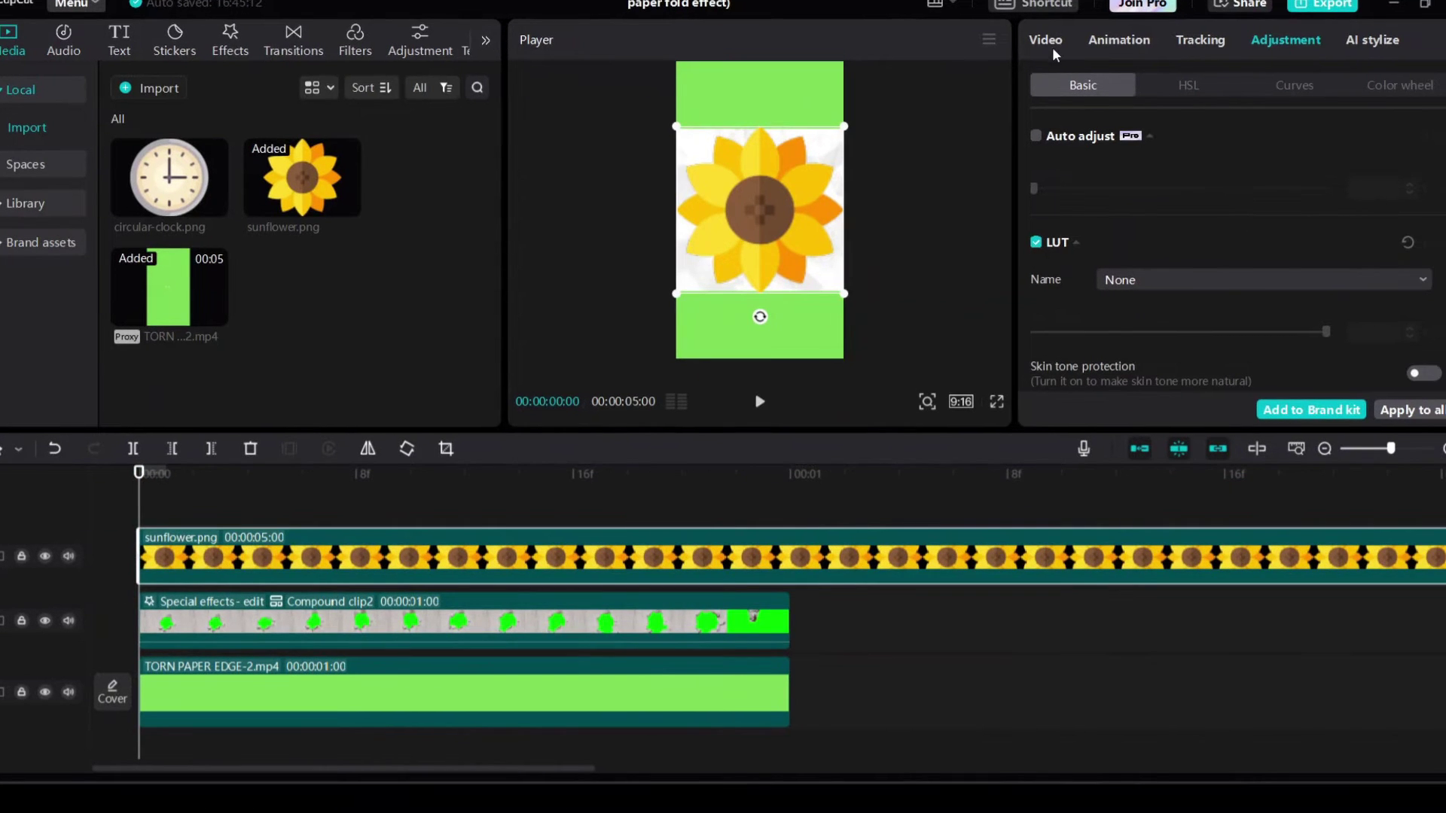
pyautogui.click(1074, 62)
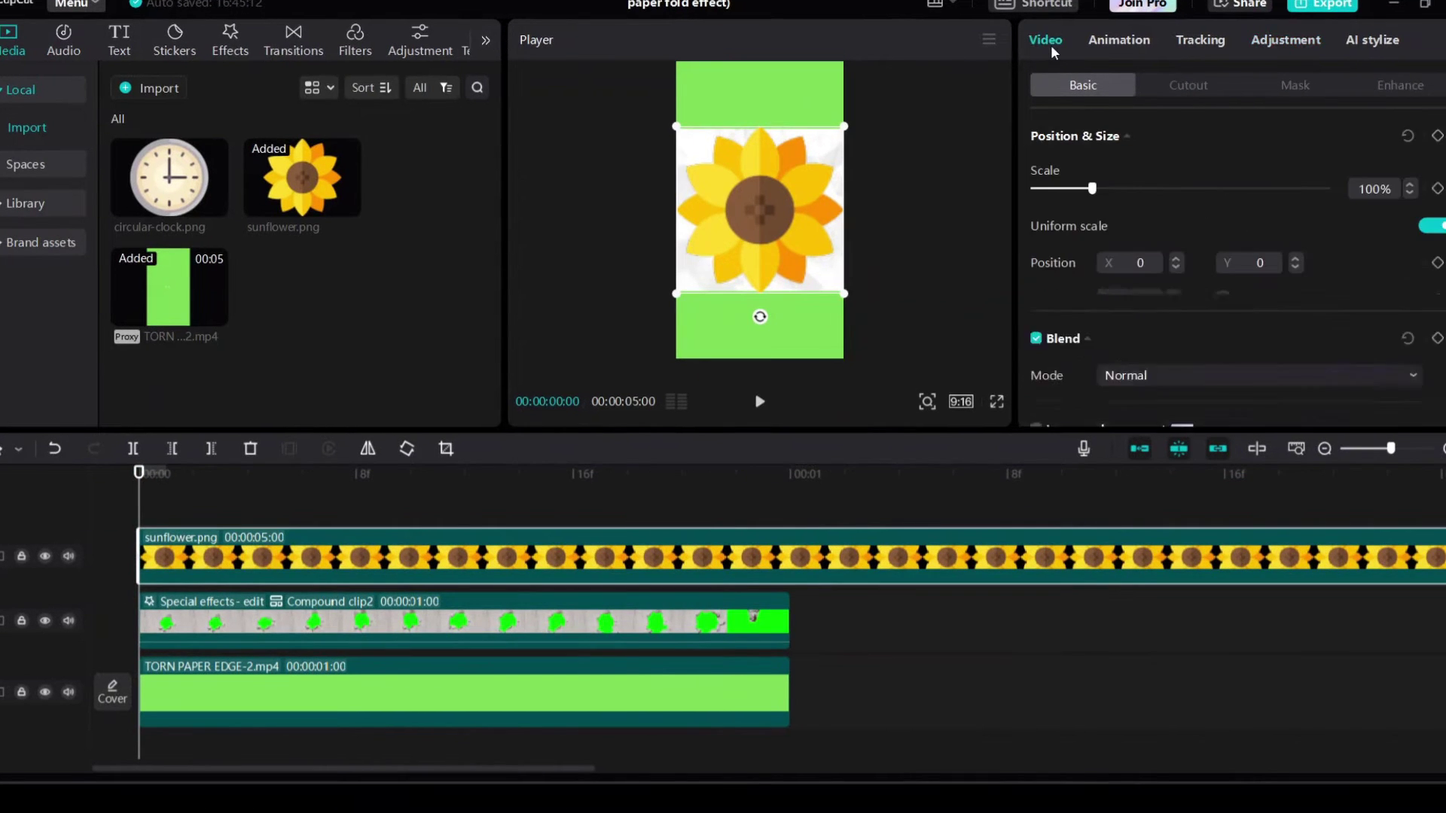
pyautogui.moveTo(1092, 192); pyautogui.dragTo(1070, 192)
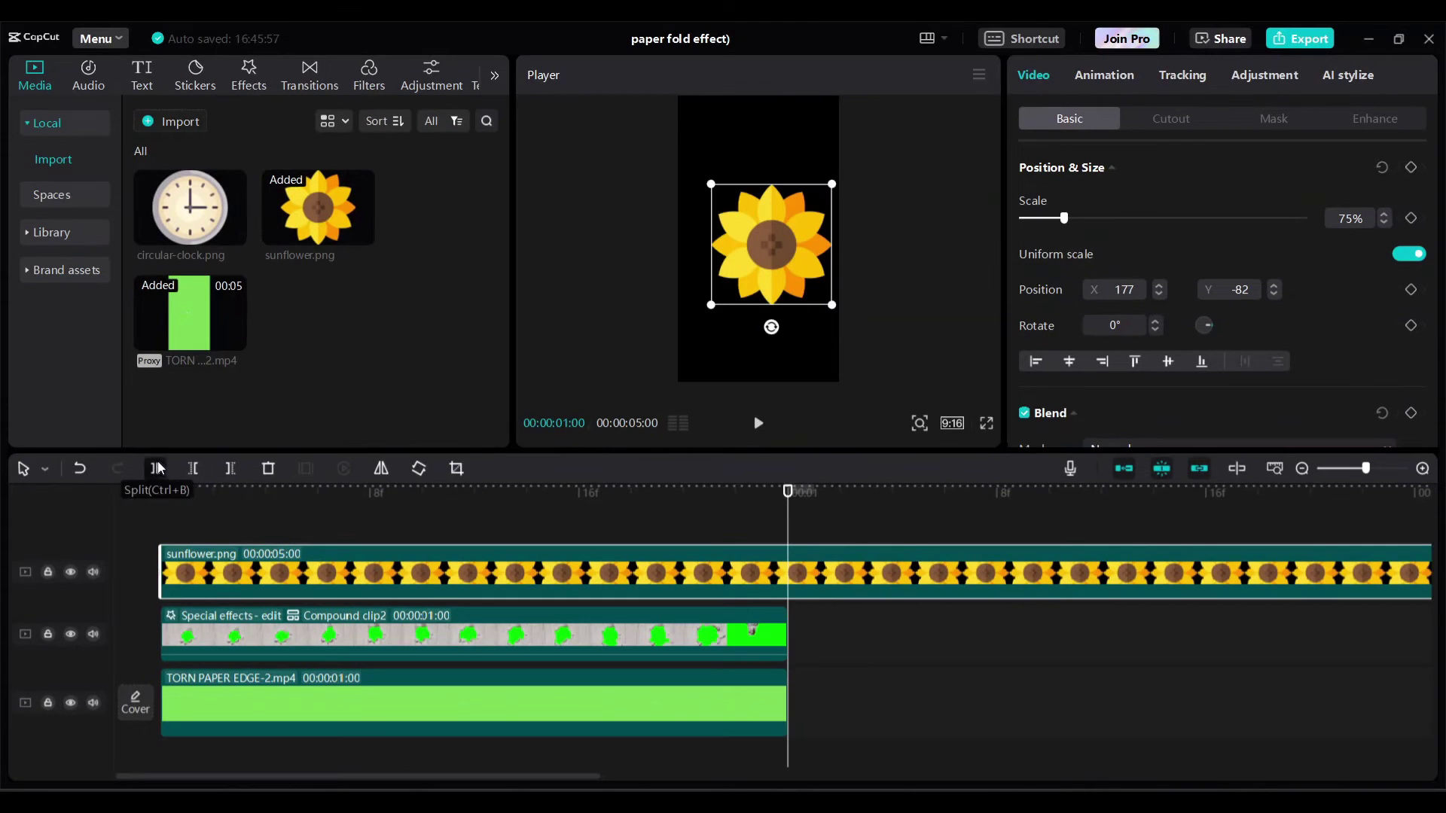
pyautogui.click(157, 468)
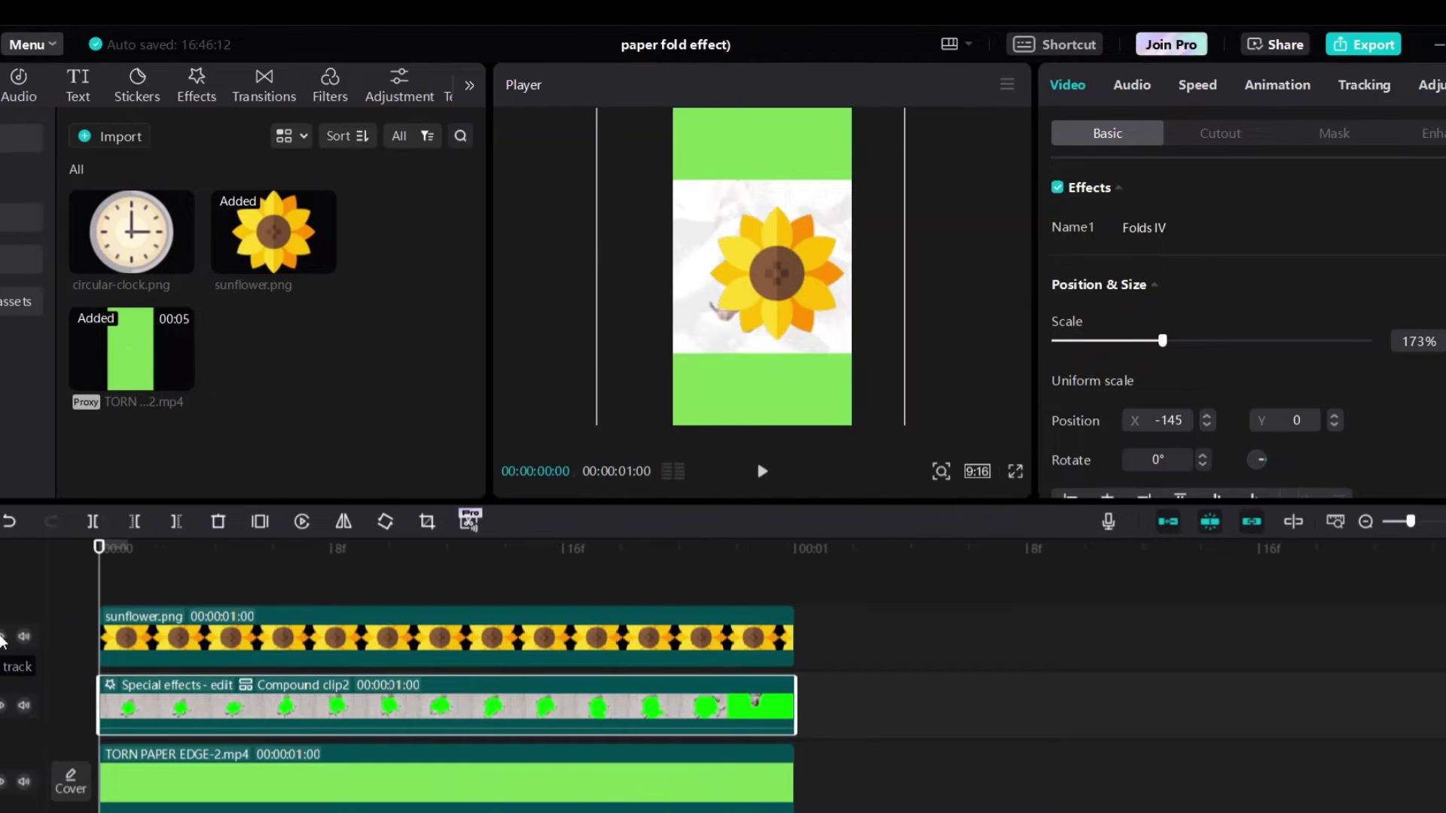
pyautogui.click(2, 640)
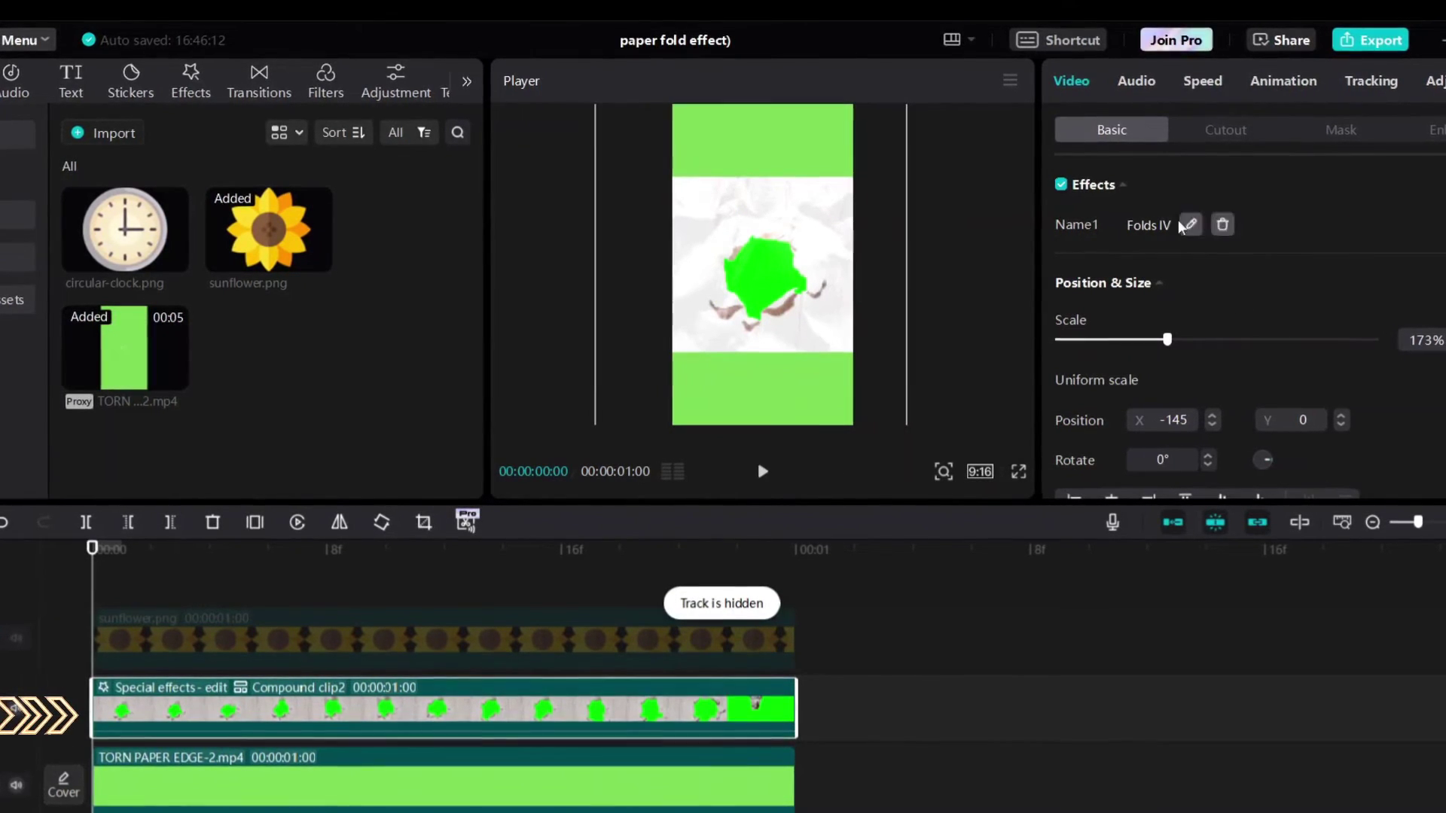
pyautogui.click(1228, 129)
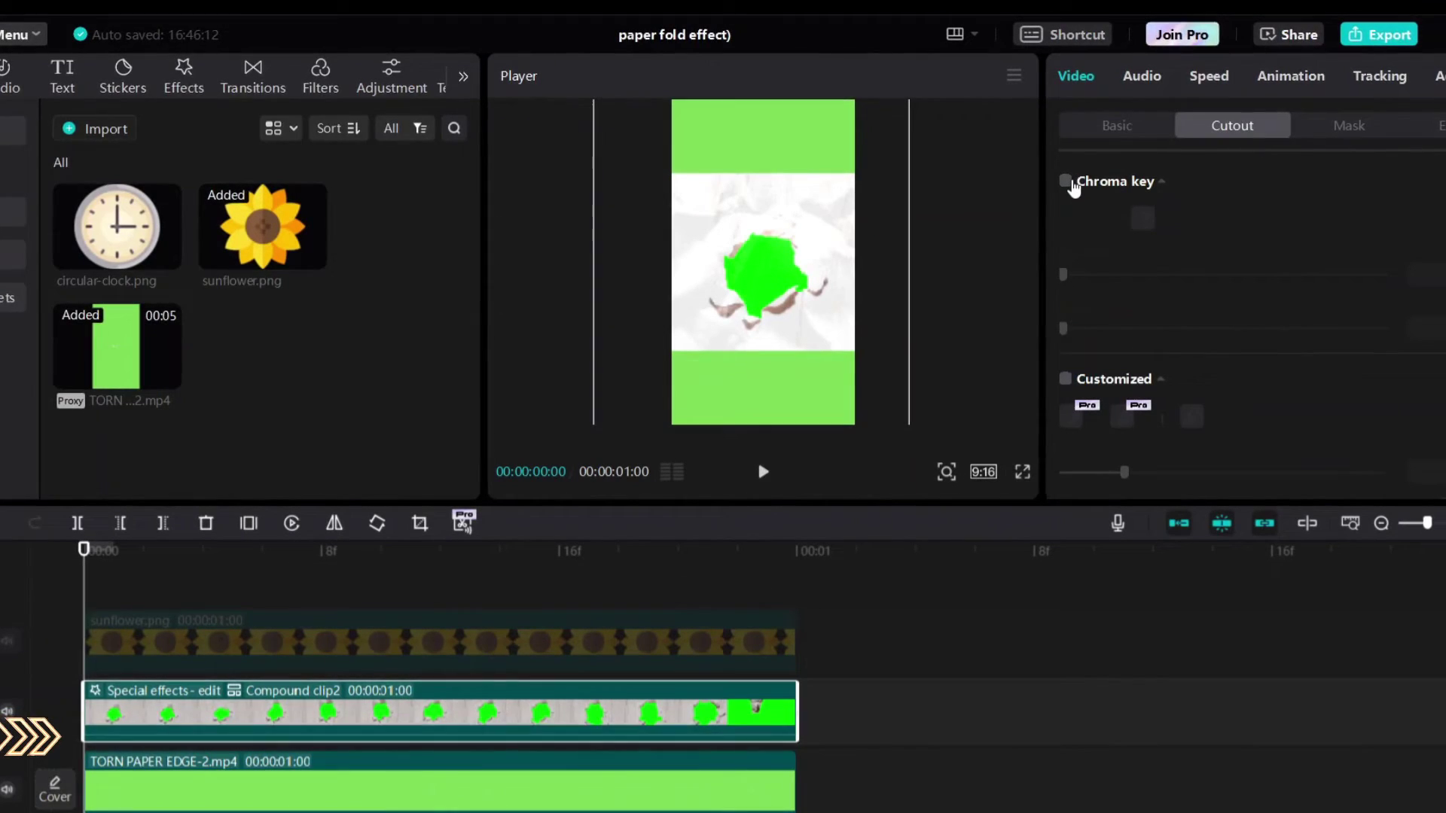
# Step: Chroma-key the sampled green out of the compound clip at raised strength, and hide the TORN PAPER EDGE-2.mp4 track
pyautogui.click(1065, 181)
pyautogui.click(1142, 219)
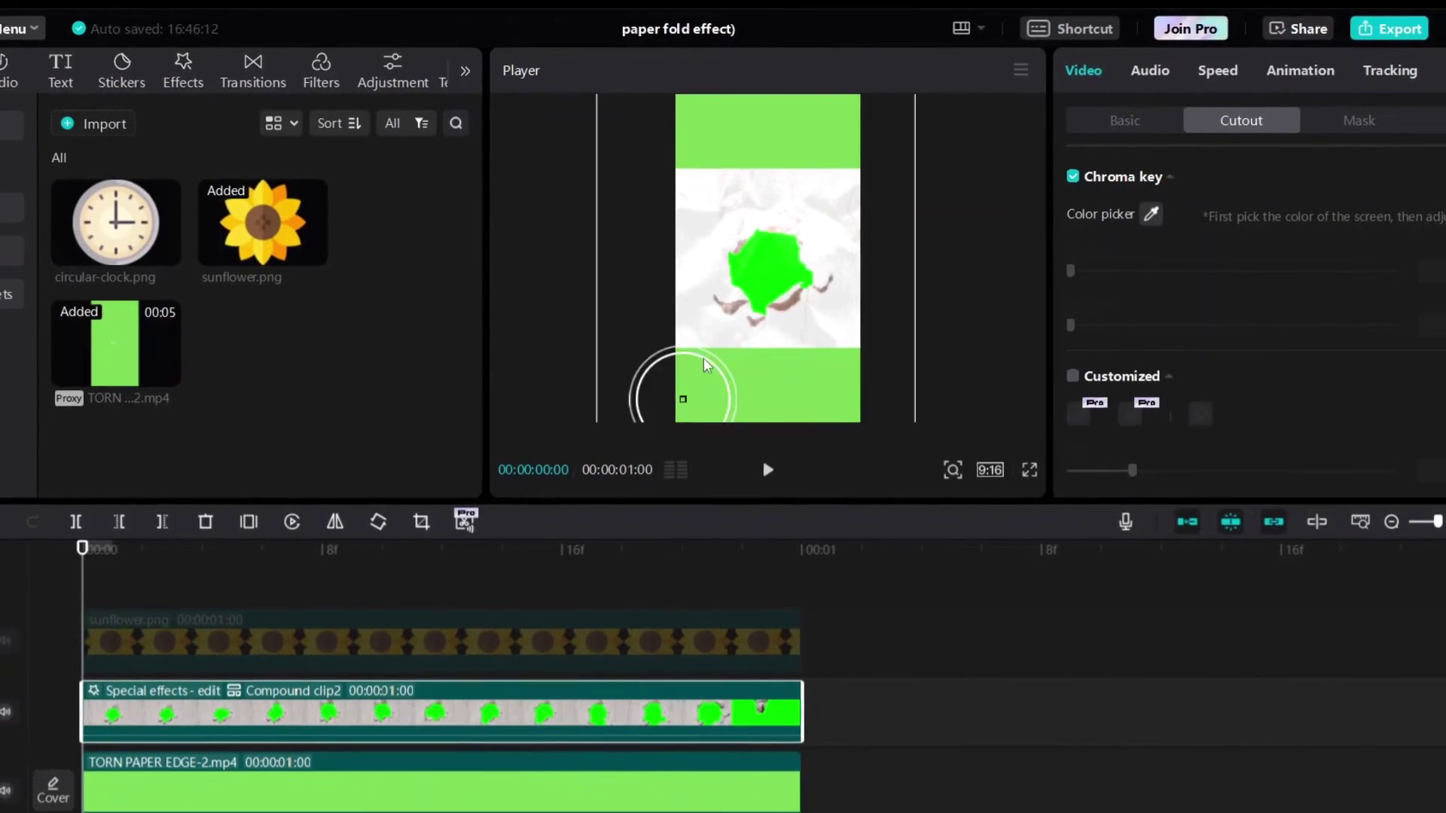
pyautogui.click(768, 263)
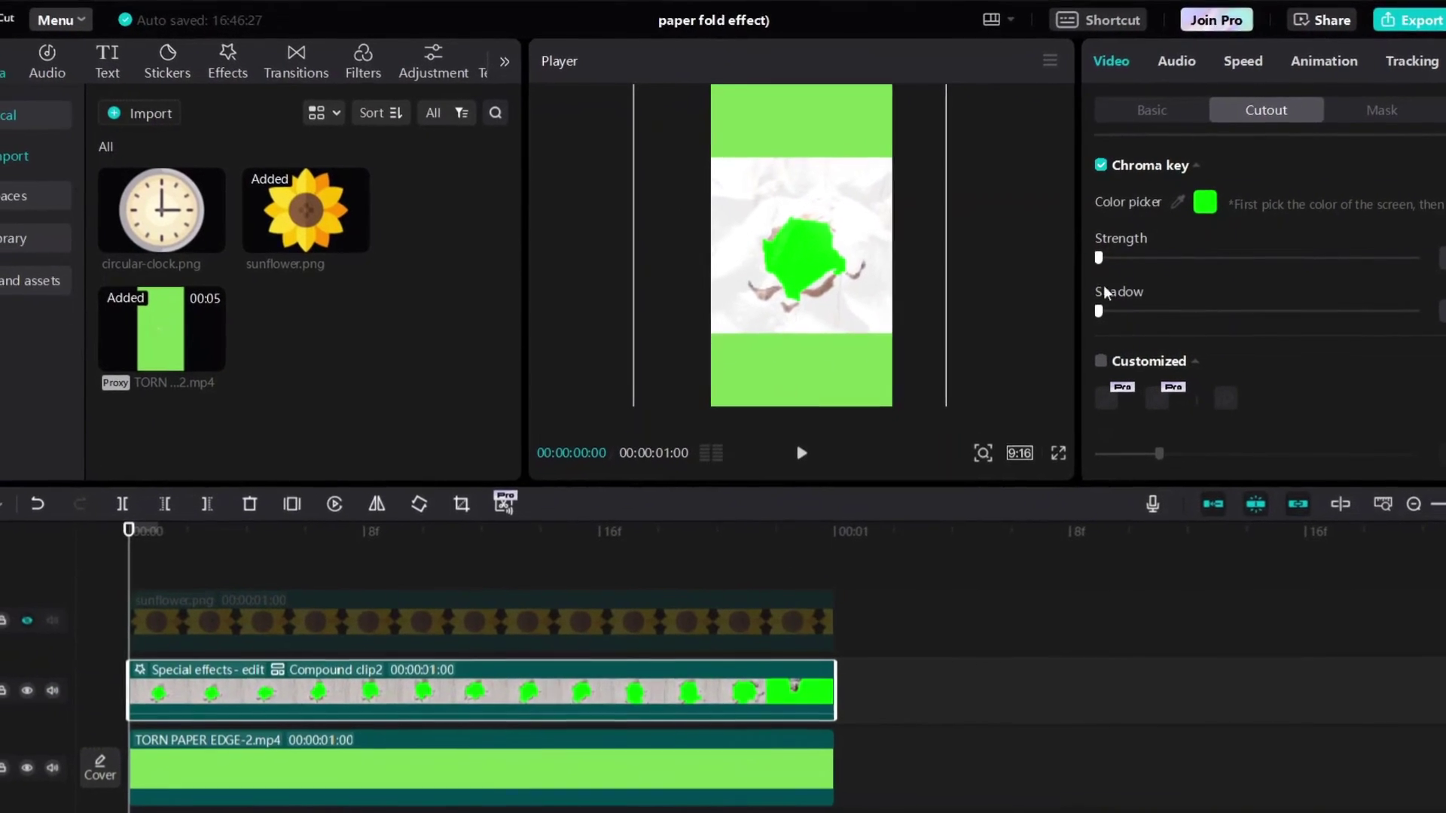
pyautogui.moveTo(1098, 258); pyautogui.dragTo(1210, 257)
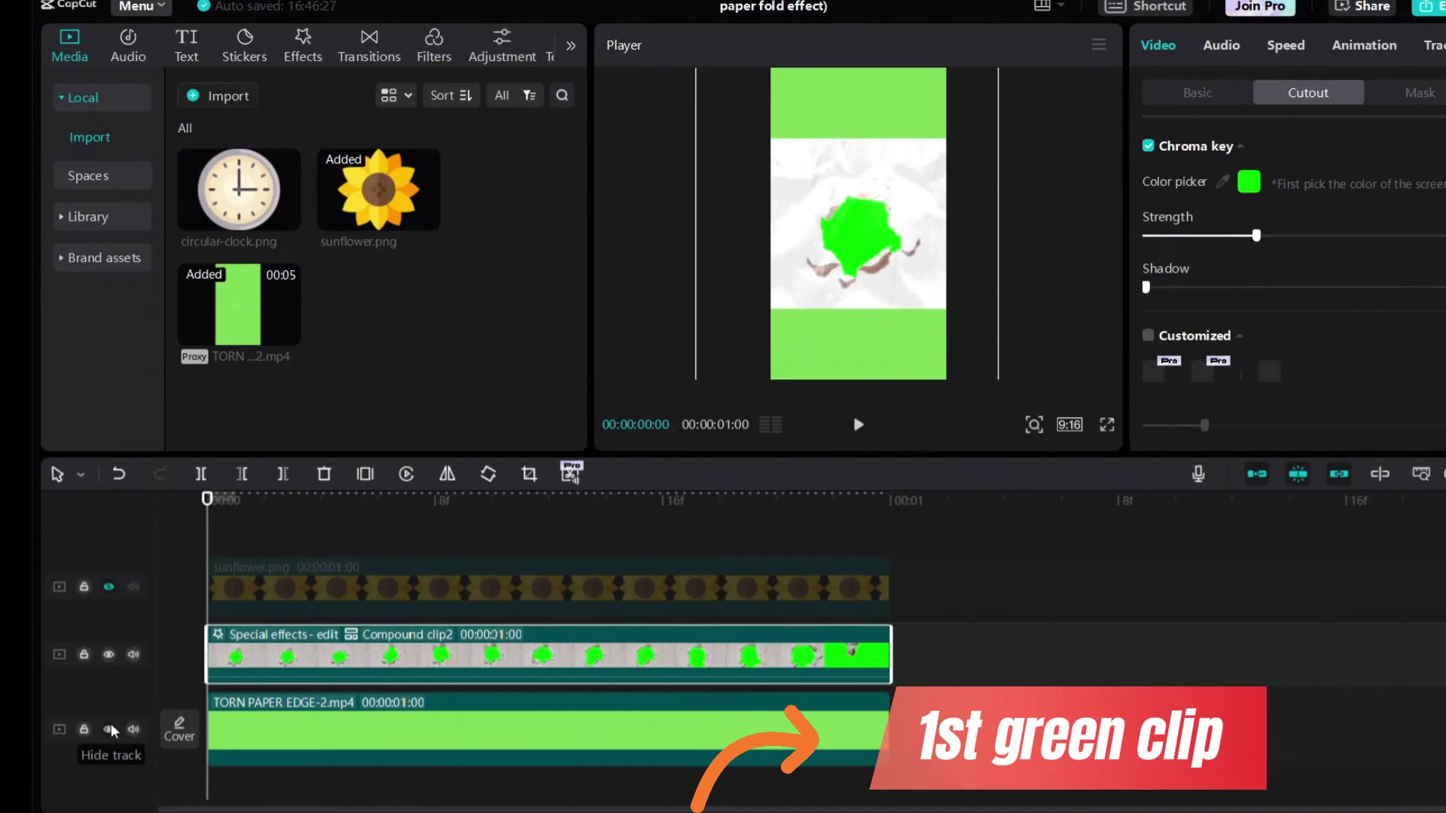
pyautogui.click(110, 729)
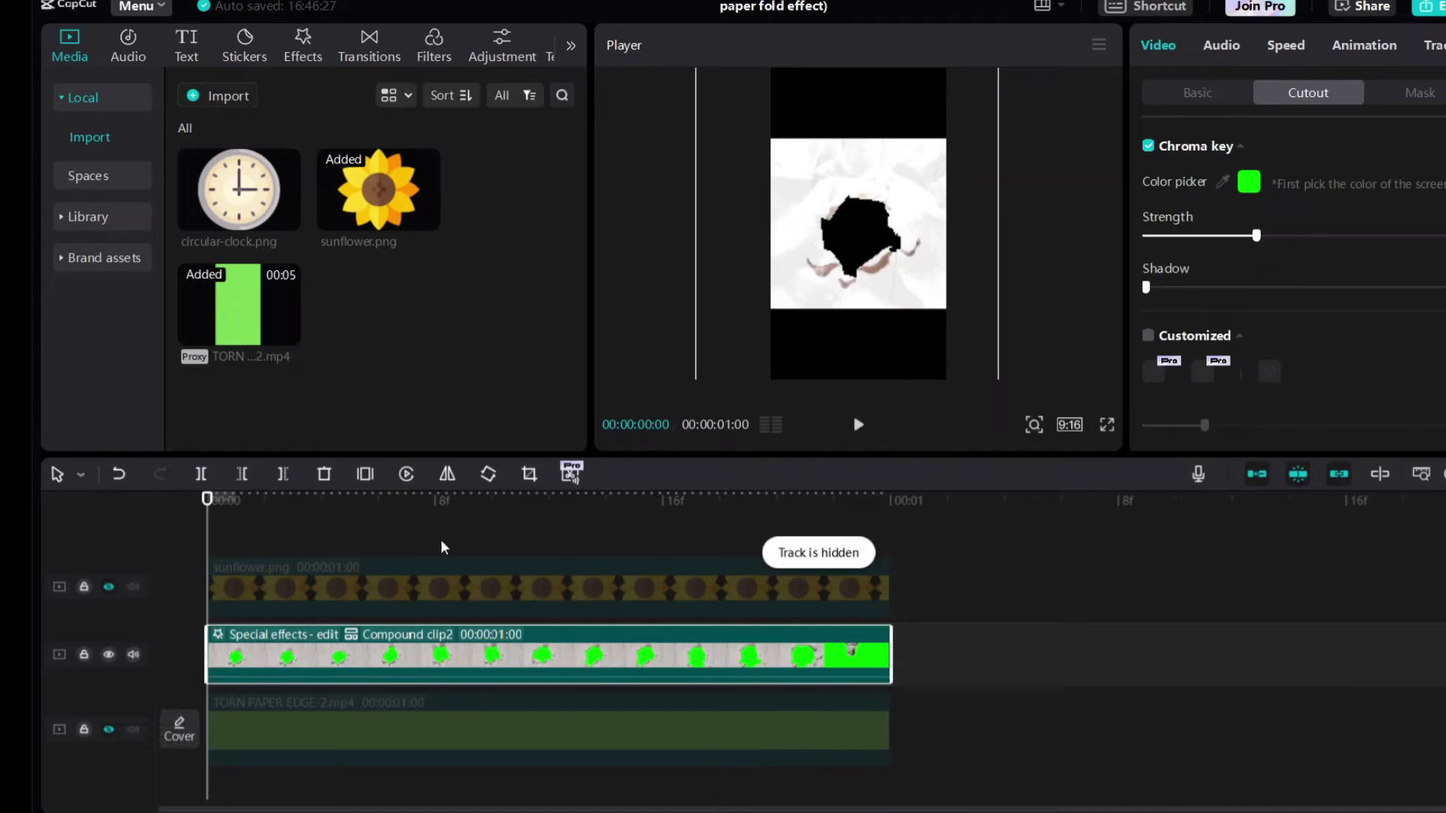
# Step: Unhide the bottom green track and the sunflower track, then select the sunflower clip
pyautogui.click(209, 542)
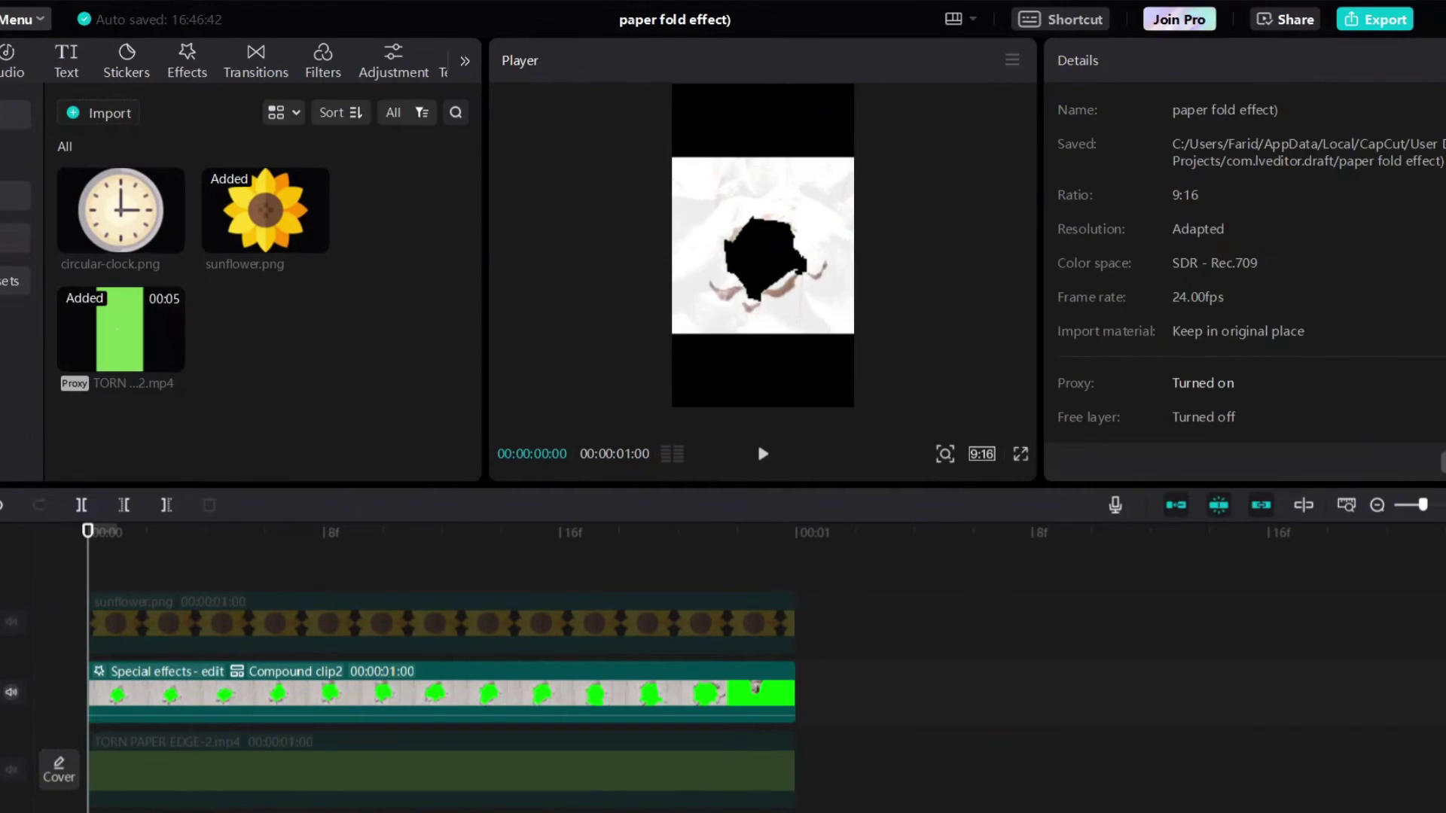
pyautogui.click(3, 770)
pyautogui.click(2, 621)
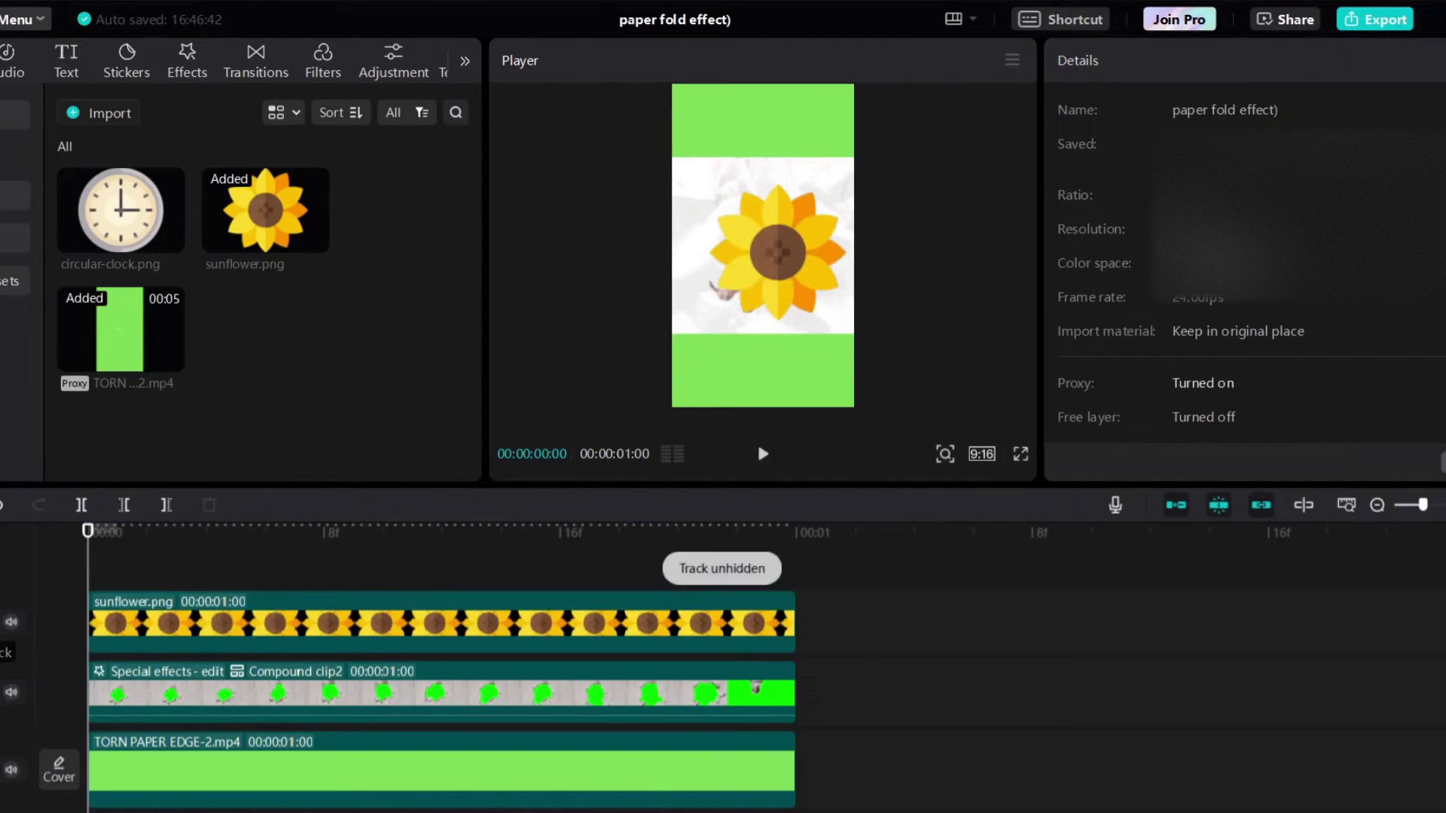
pyautogui.click(264, 636)
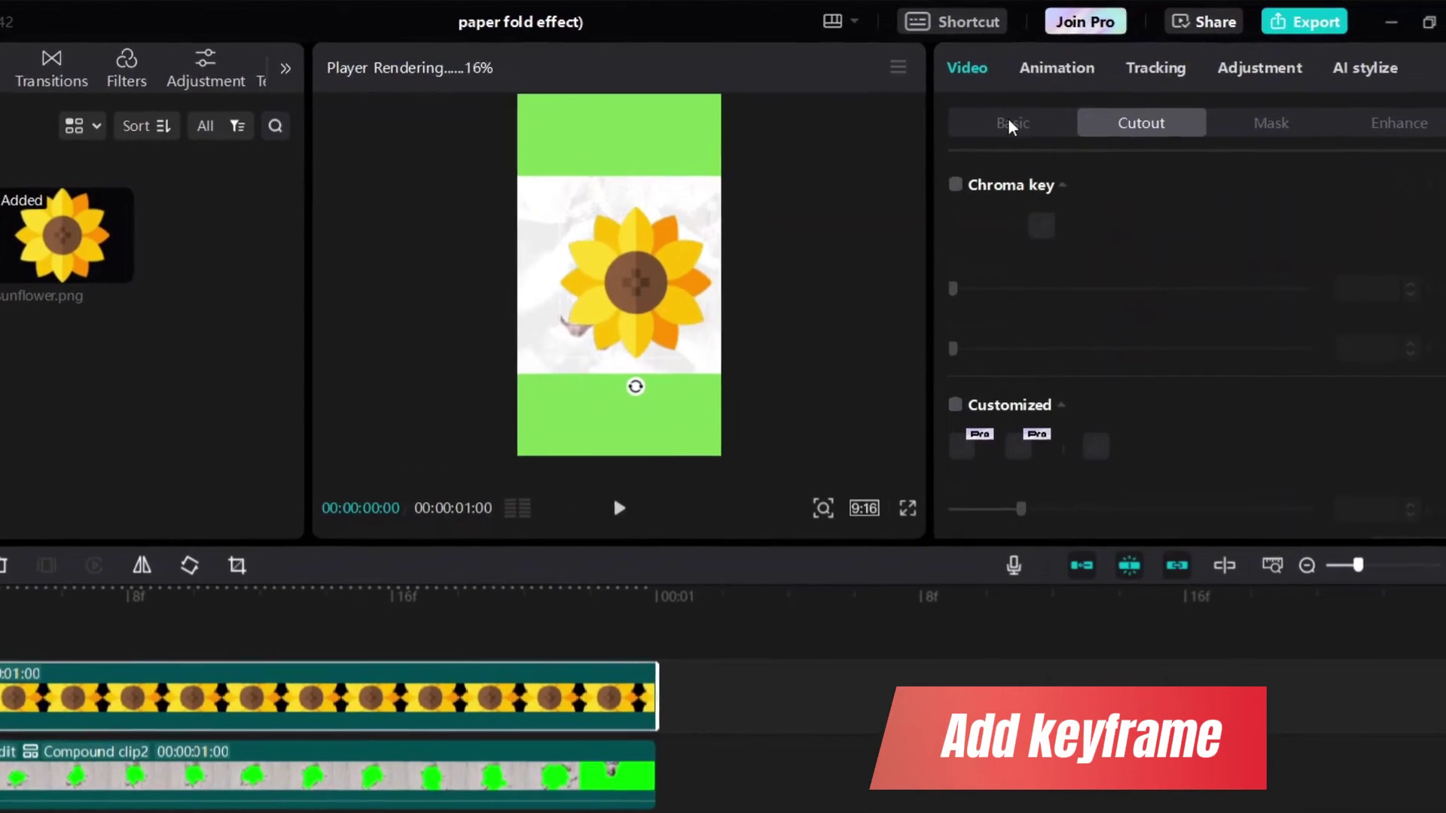
# Step: Add an opacity keyframe at the sunflower's start and a scale keyframe at 00:00:00:20
pyautogui.click(1013, 123)
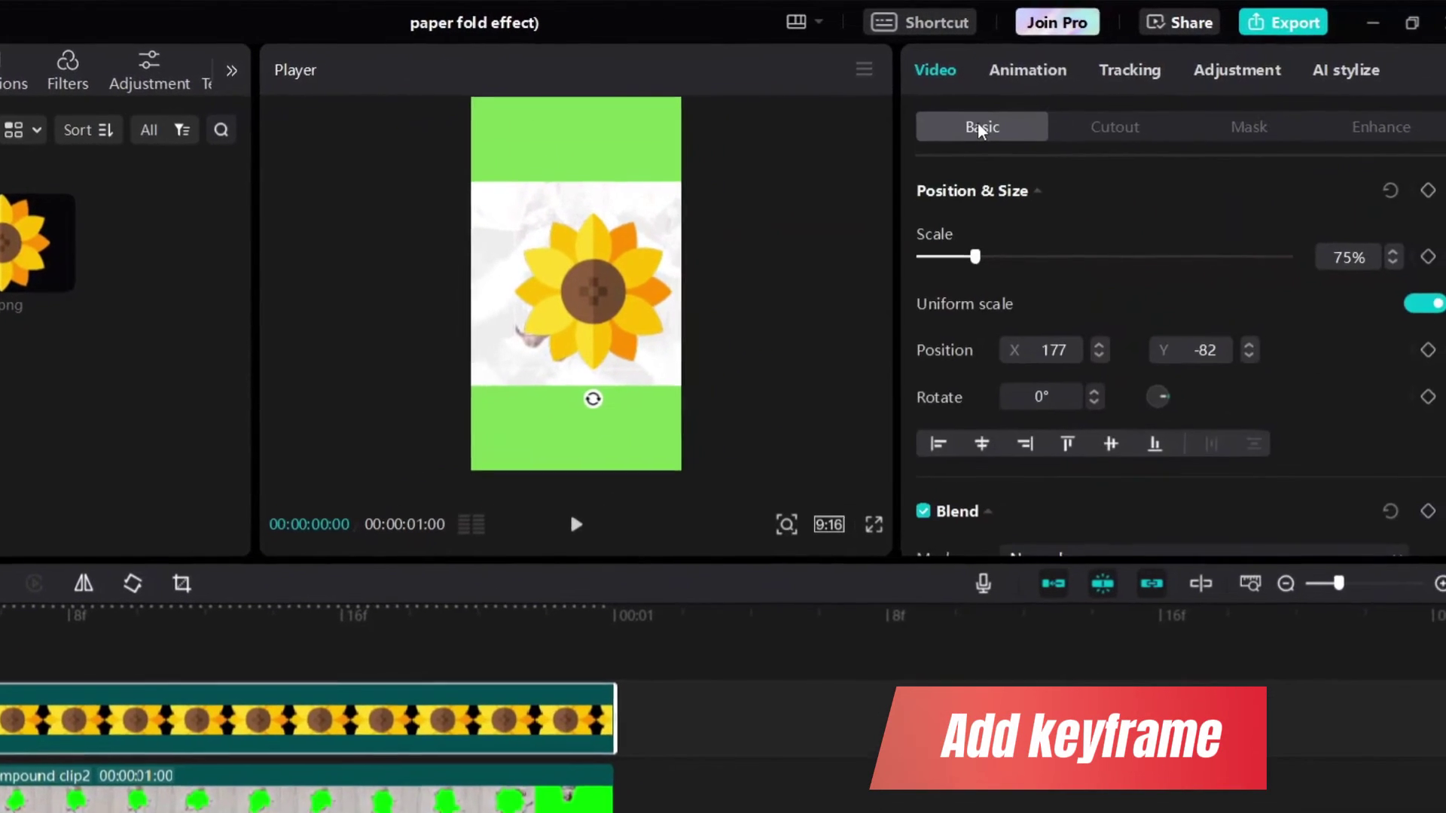
pyautogui.scroll(-5, 1423, 249)
pyautogui.click(1443, 264)
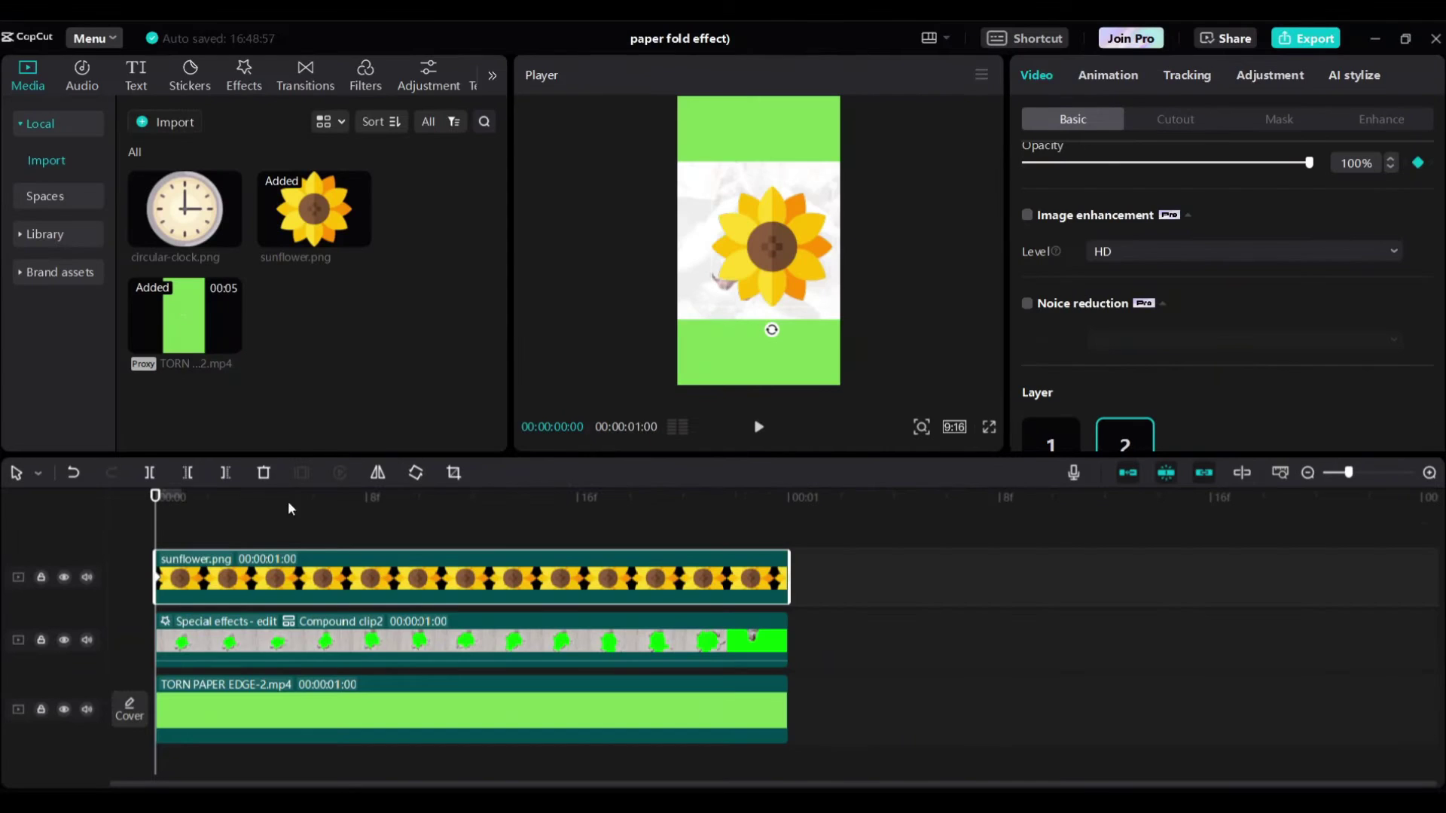
pyautogui.moveTo(218, 497); pyautogui.dragTo(691, 588)
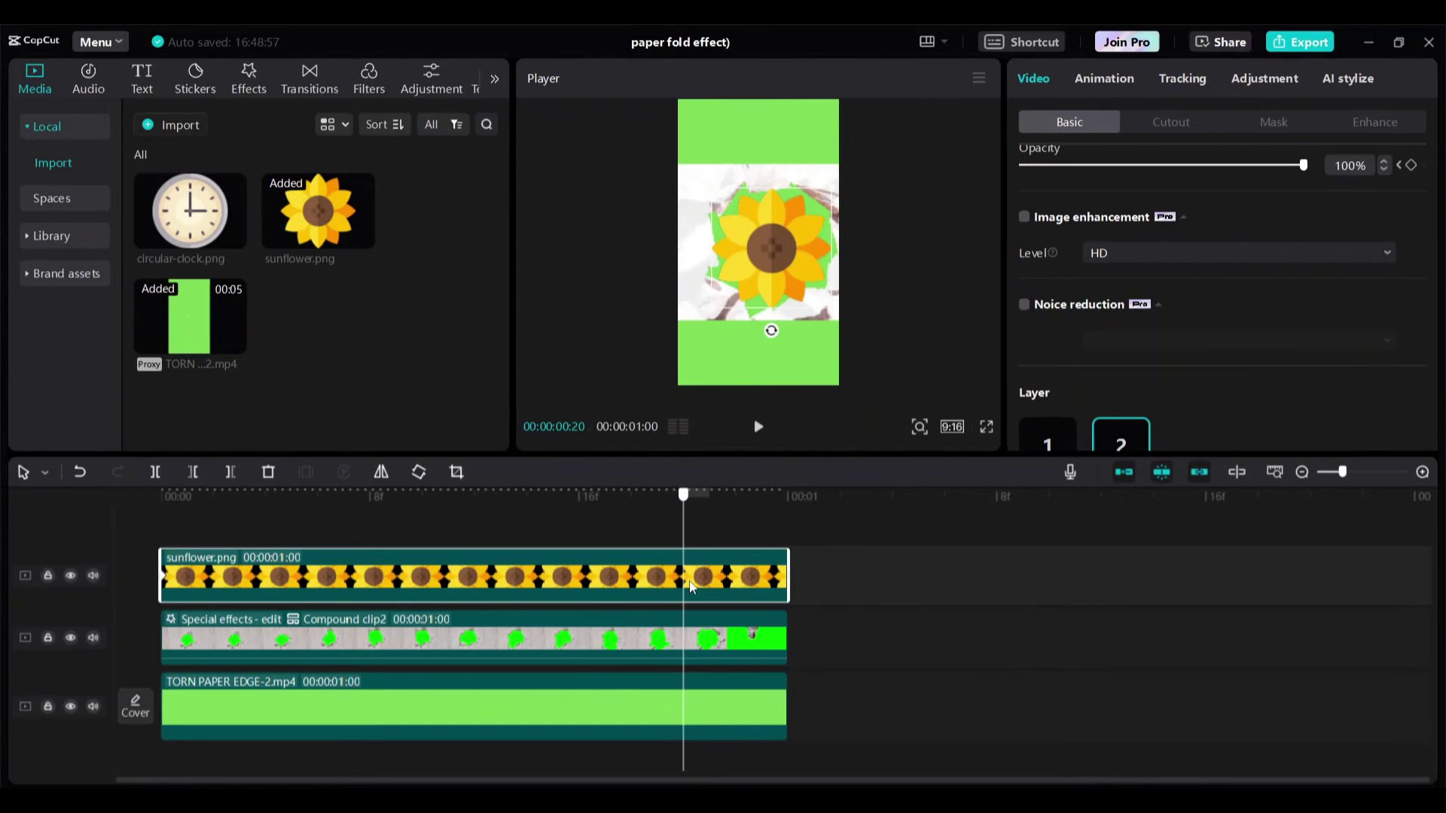
pyautogui.scroll(4, 1317, 282)
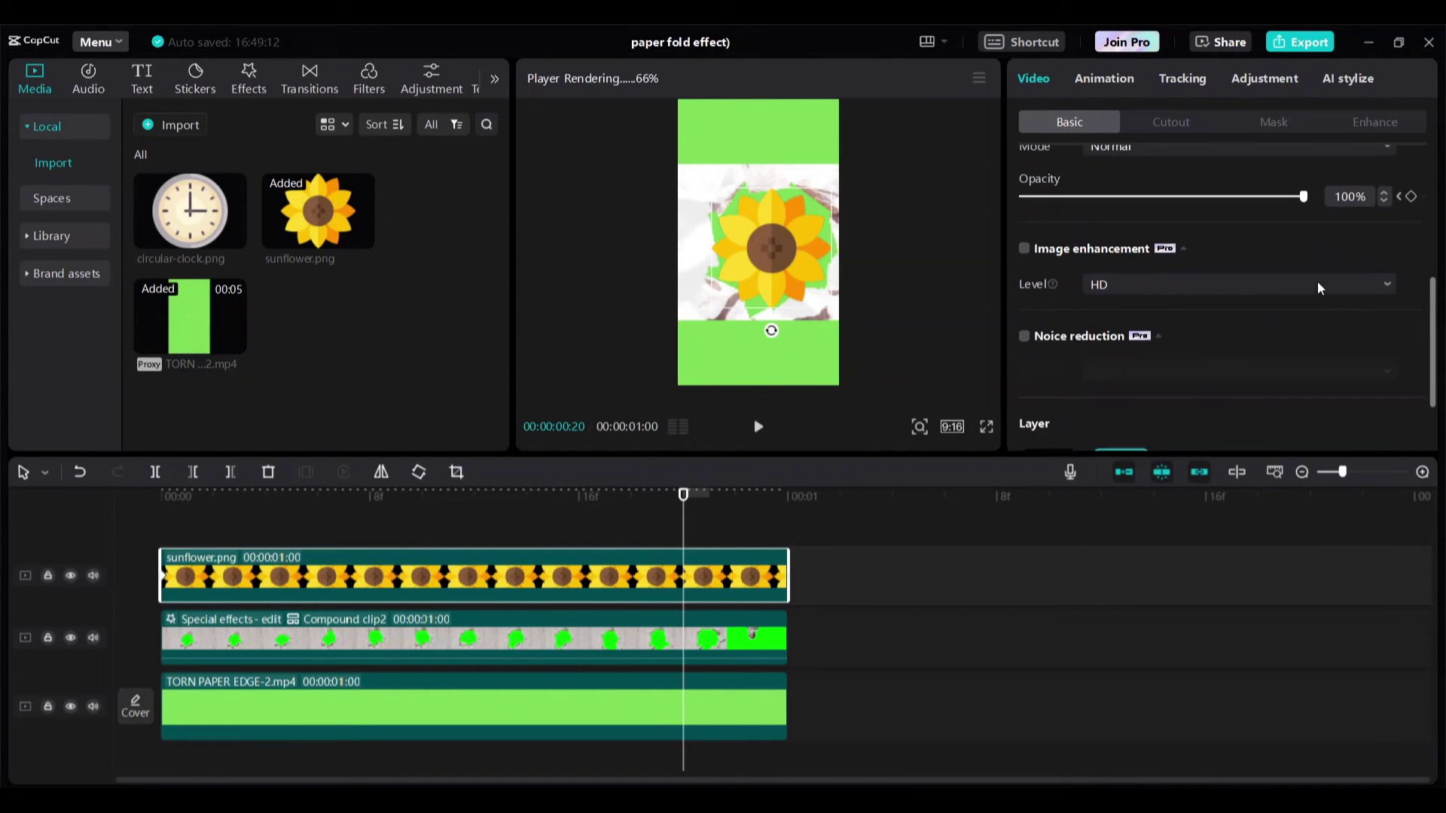
pyautogui.scroll(3, 1360, 264)
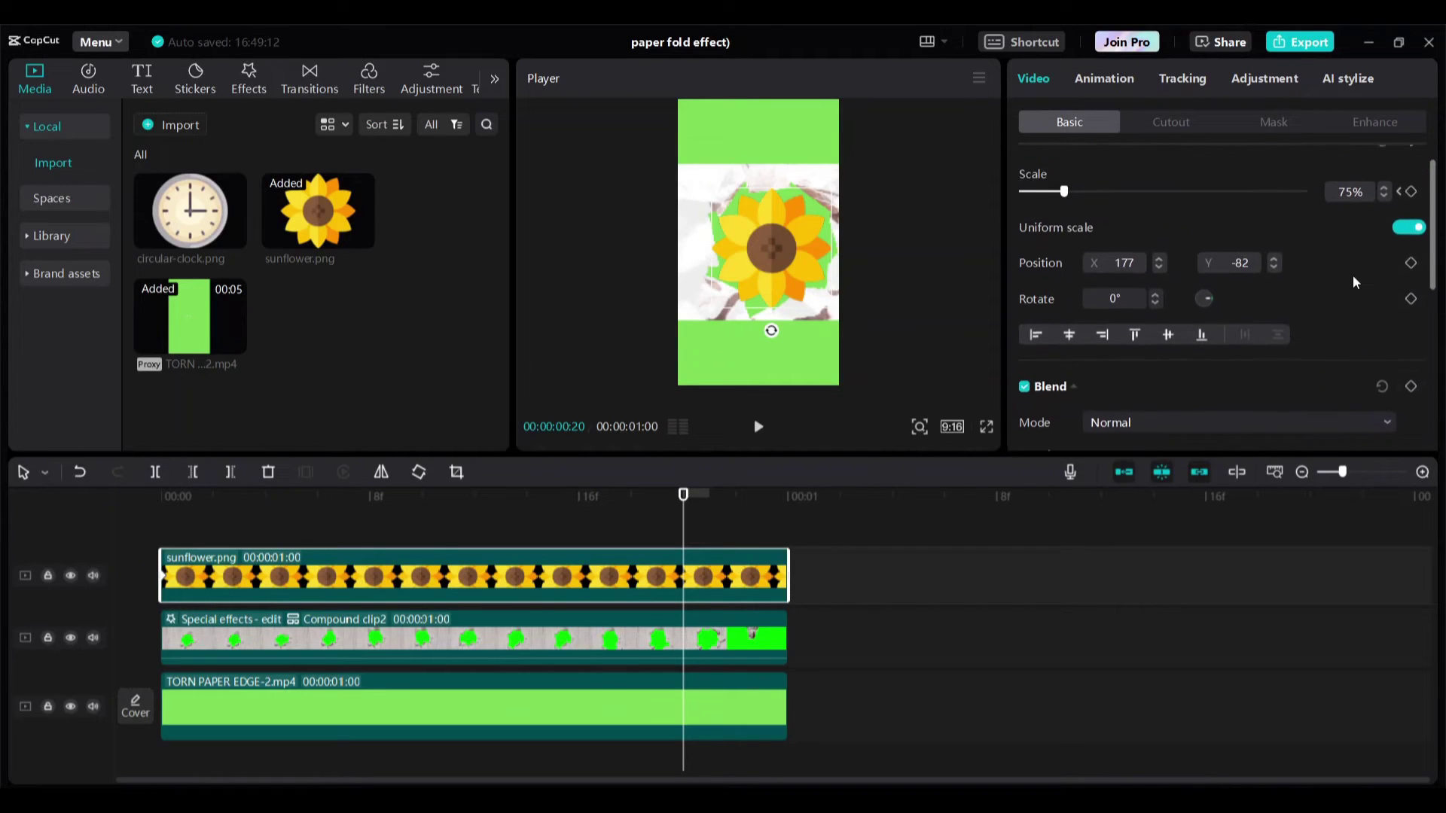
pyautogui.click(1411, 194)
pyautogui.scroll(-5, 1351, 283)
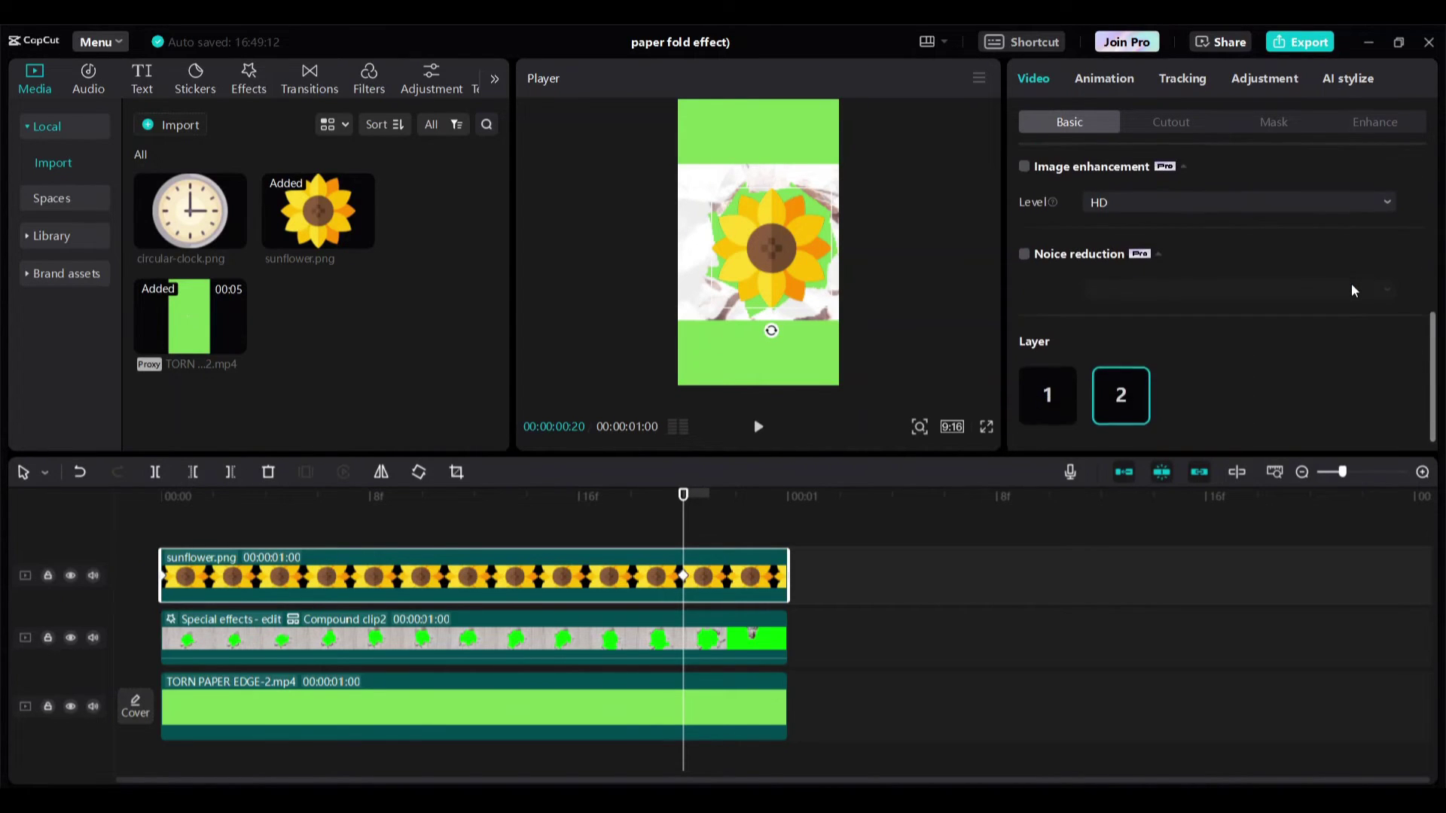
pyautogui.scroll(3, 1351, 283)
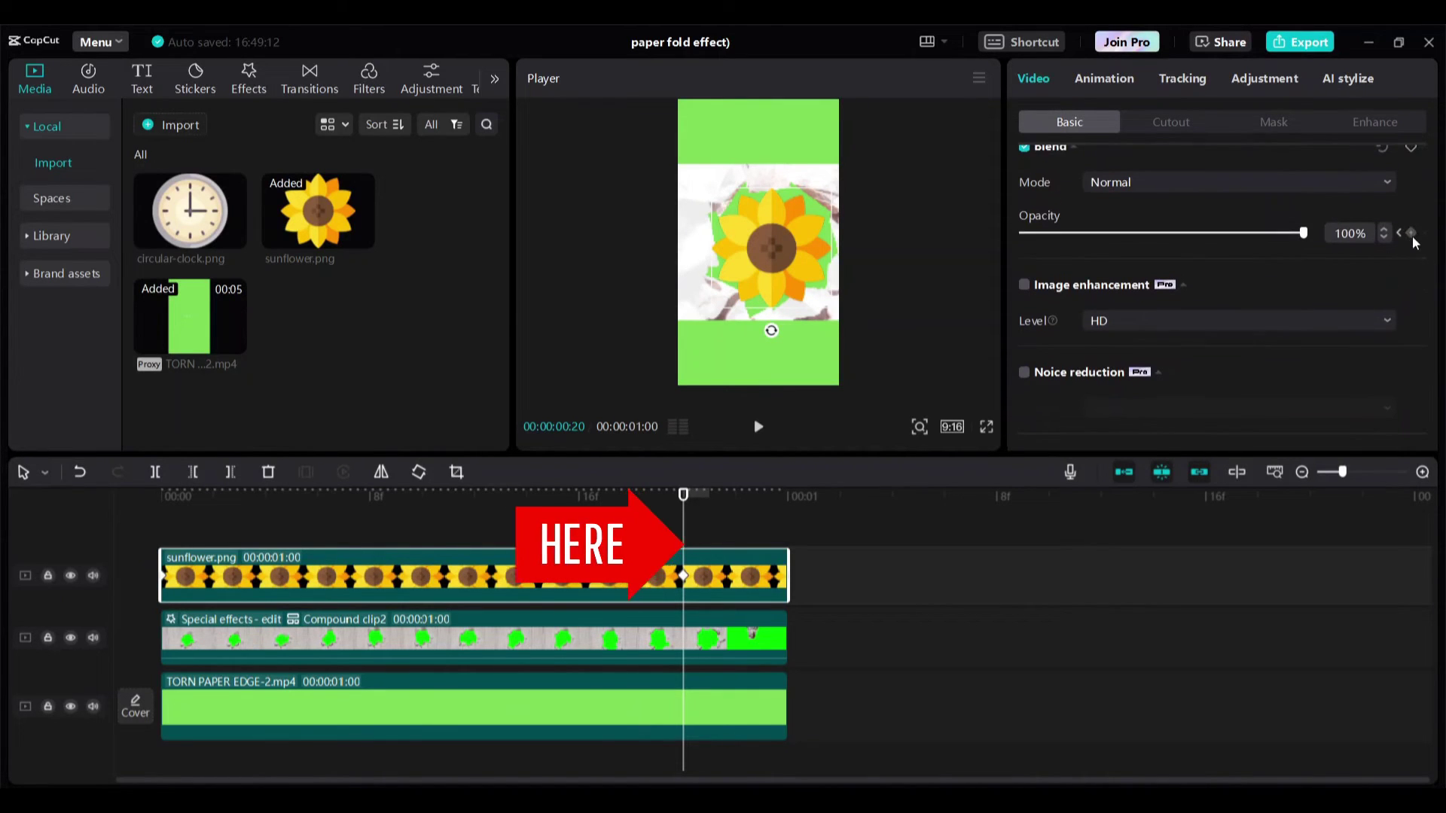
# Step: Near the clip's end, keyframe the sunflower to 15% opacity and 1% scale, then preview it
pyautogui.click(704, 535)
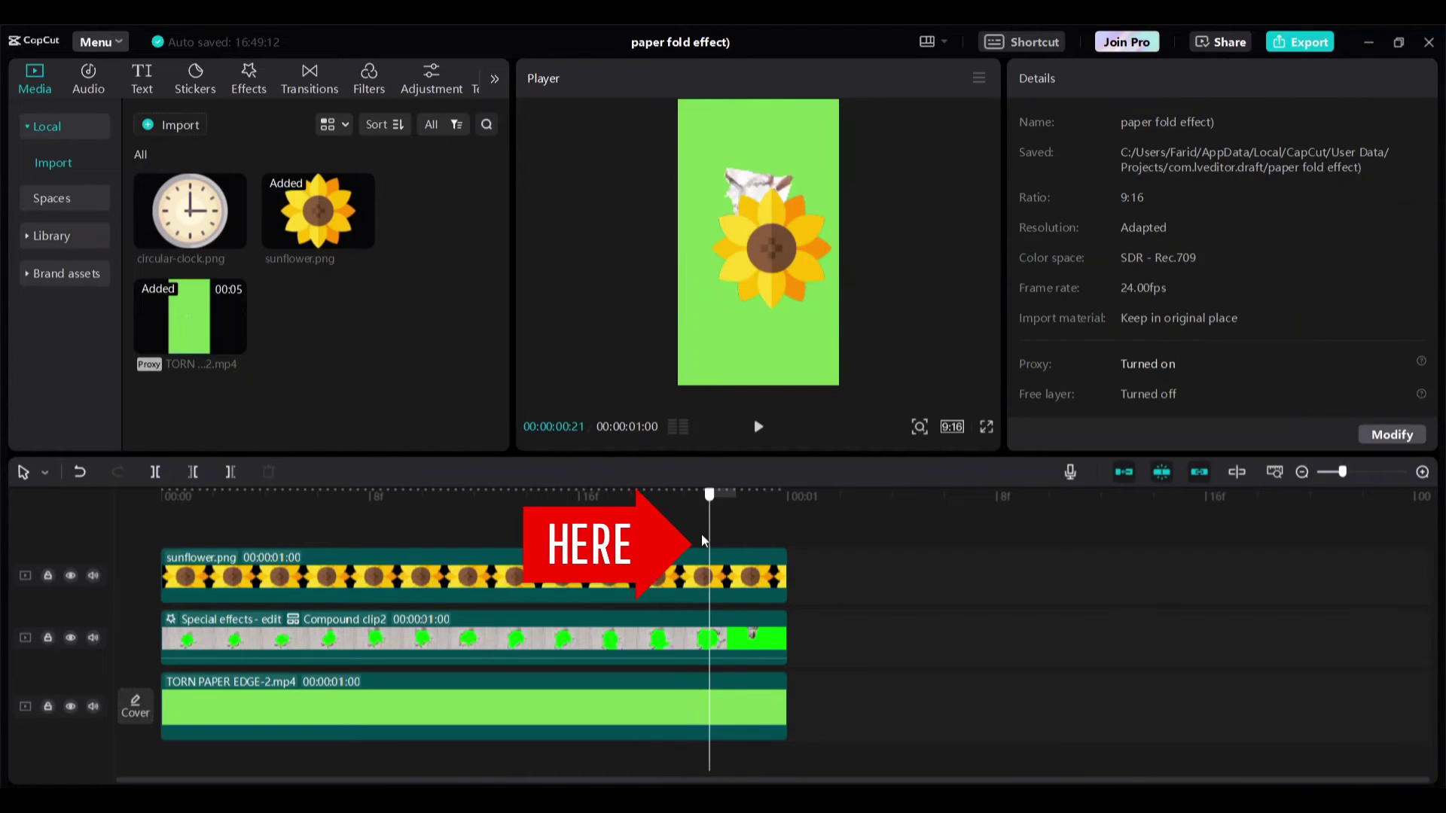
pyautogui.click(696, 569)
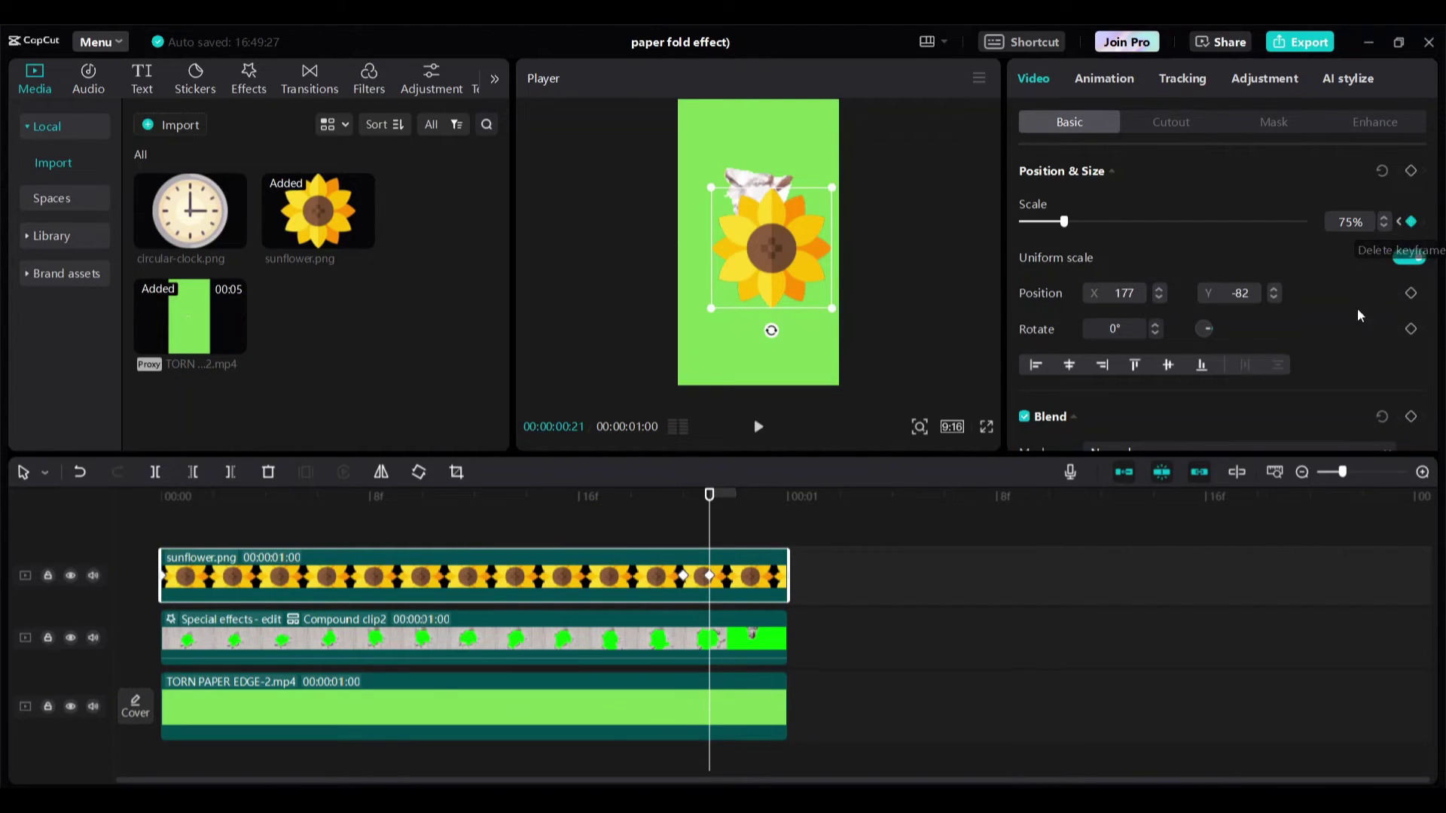
pyautogui.scroll(-3, 1356, 315)
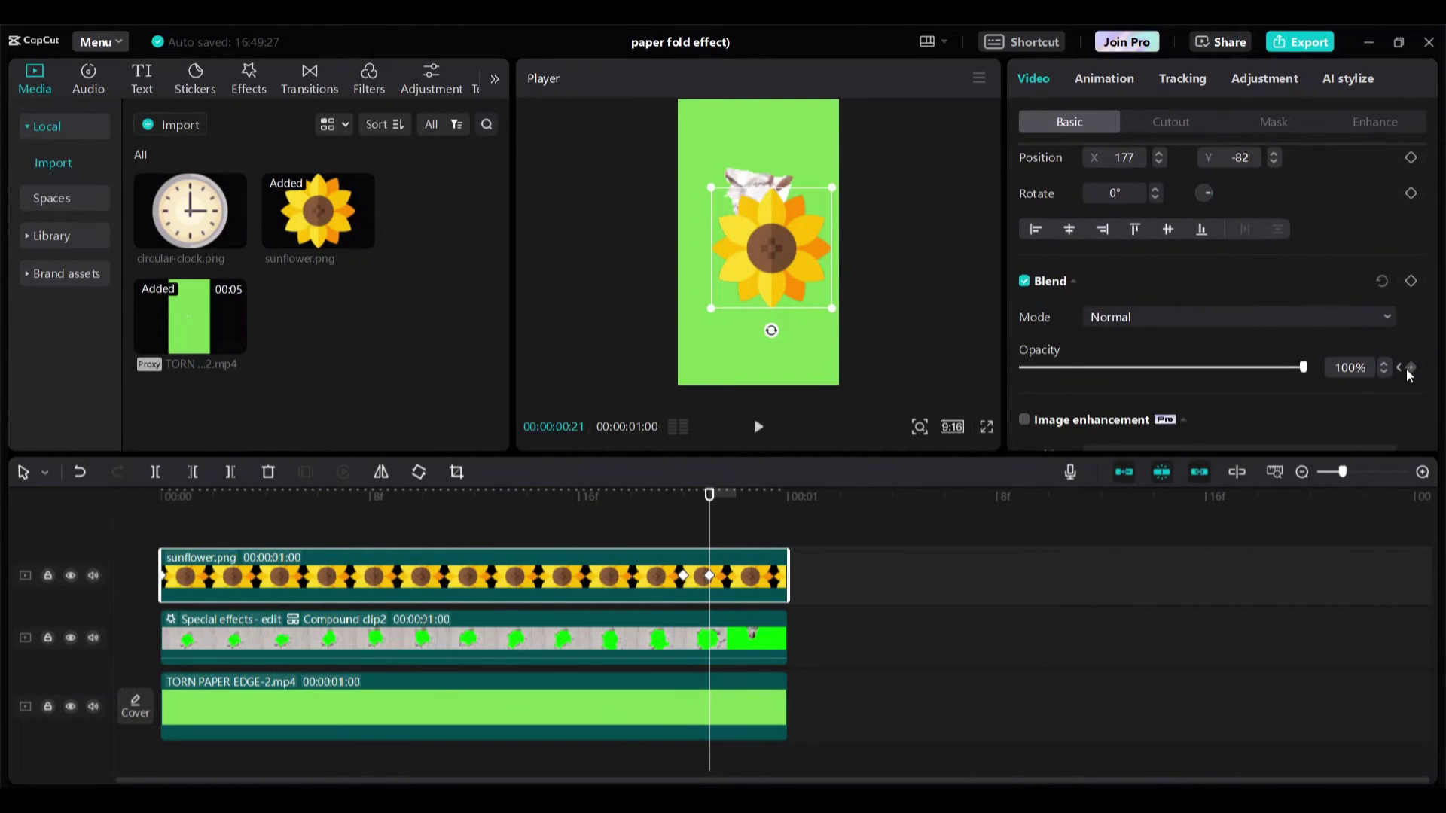
pyautogui.click(1411, 368)
pyautogui.moveTo(1303, 368); pyautogui.dragTo(1062, 368)
pyautogui.scroll(3, 1181, 345)
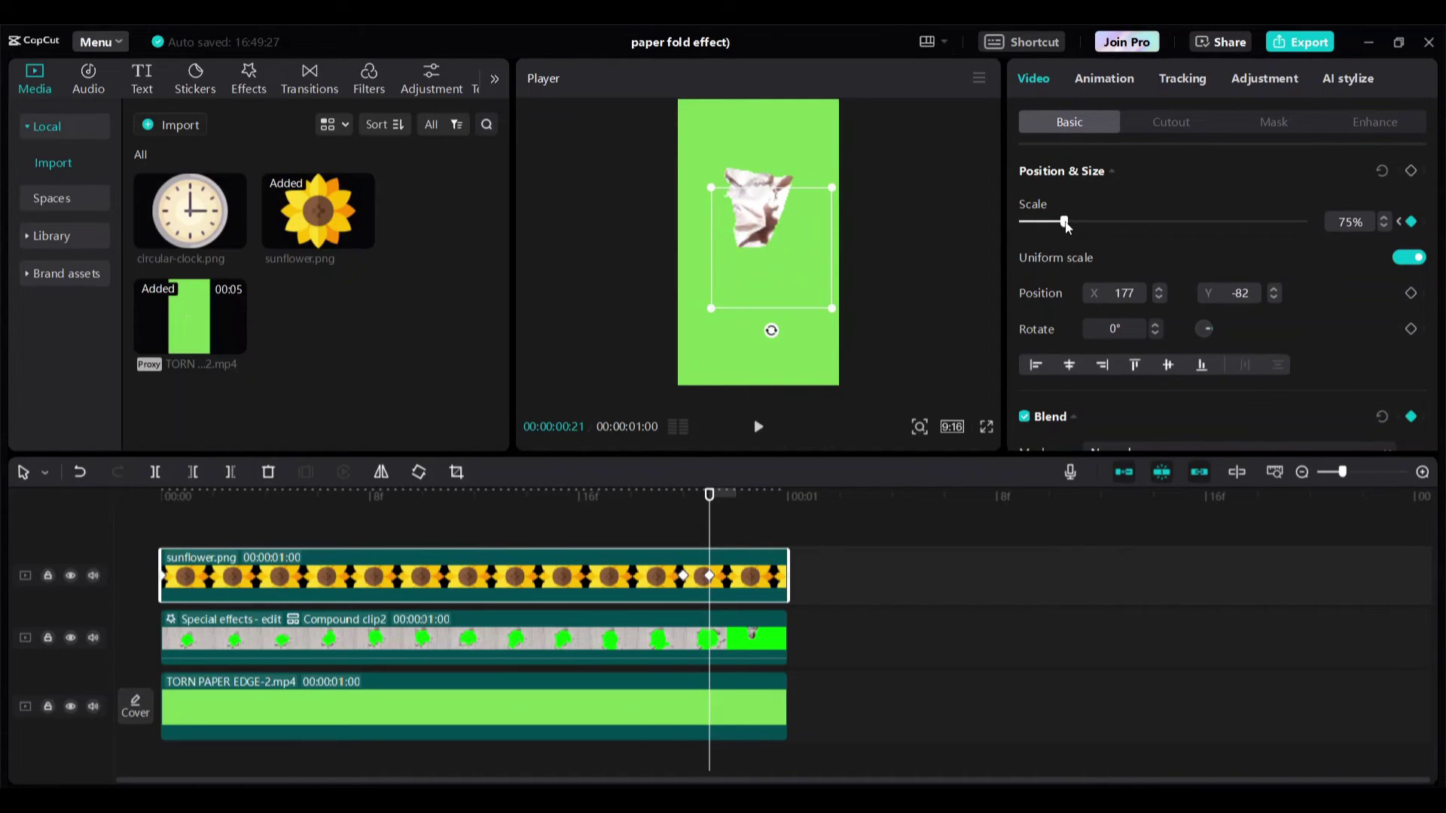
pyautogui.moveTo(1064, 222); pyautogui.dragTo(1010, 228)
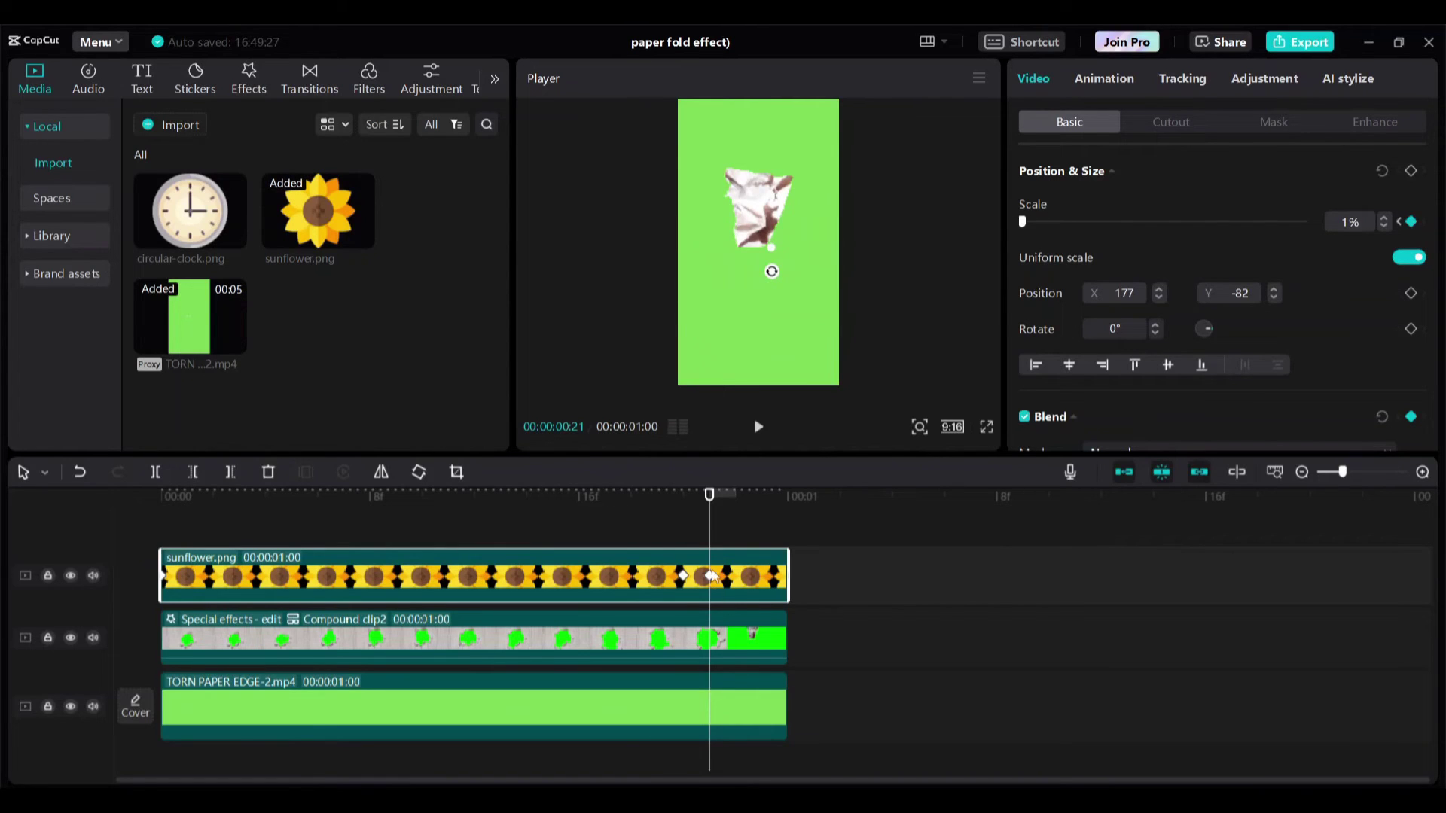
pyautogui.click(758, 427)
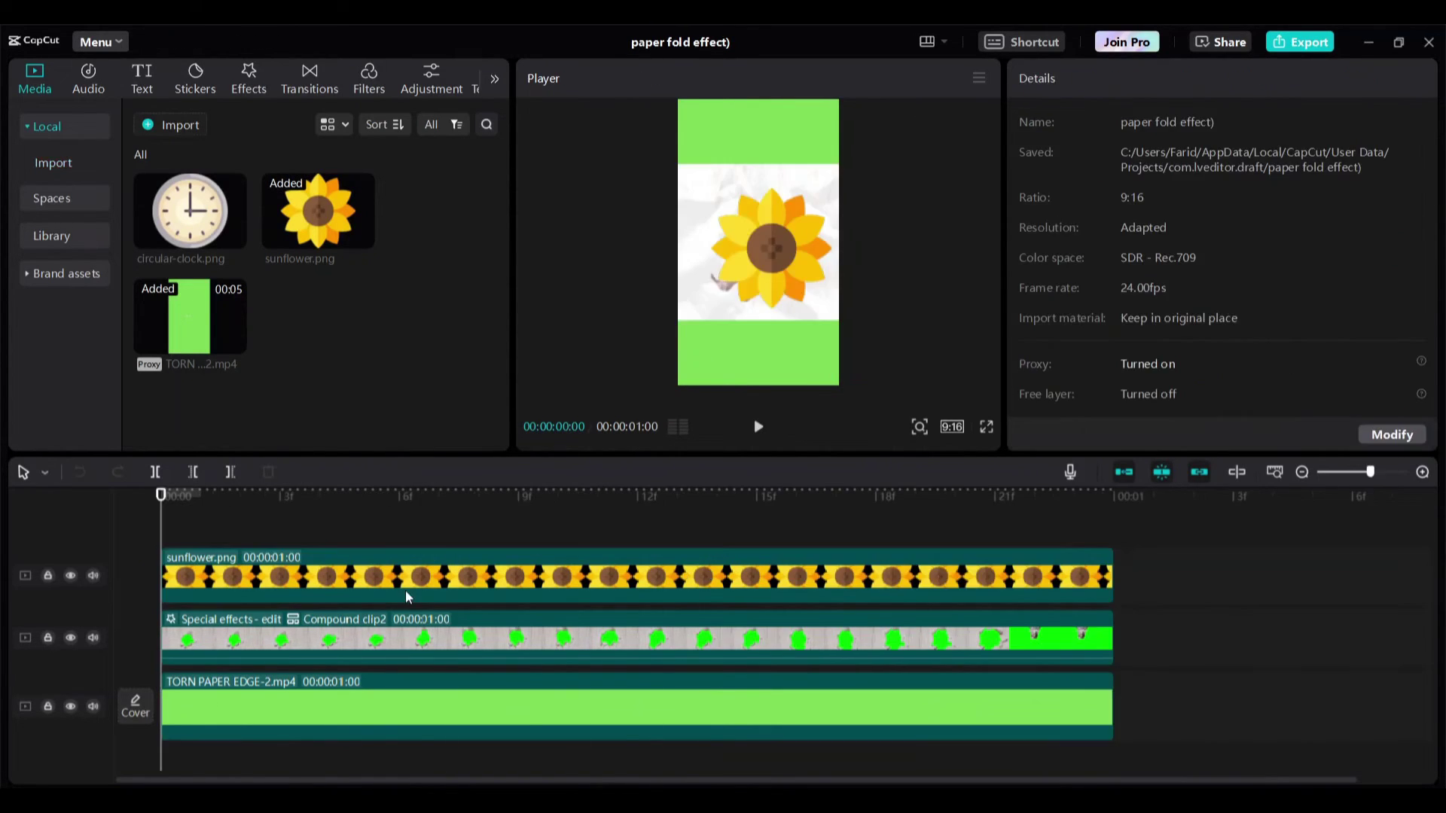
pyautogui.click(406, 590)
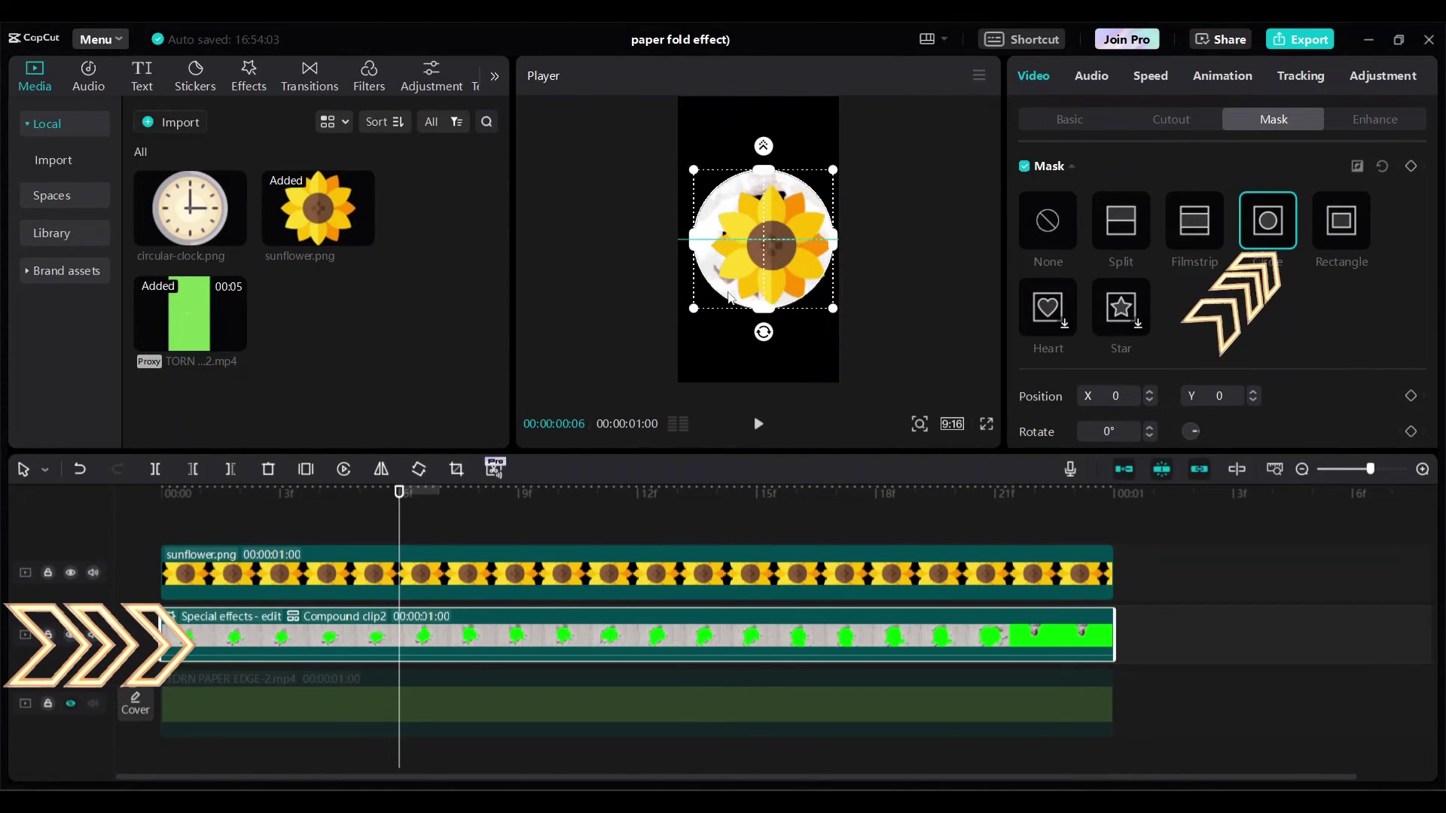
# Step: Nudge the circle mask to frame the sunflower and unhide the TORN PAPER EDGE track
pyautogui.moveTo(729, 296); pyautogui.dragTo(735, 302)
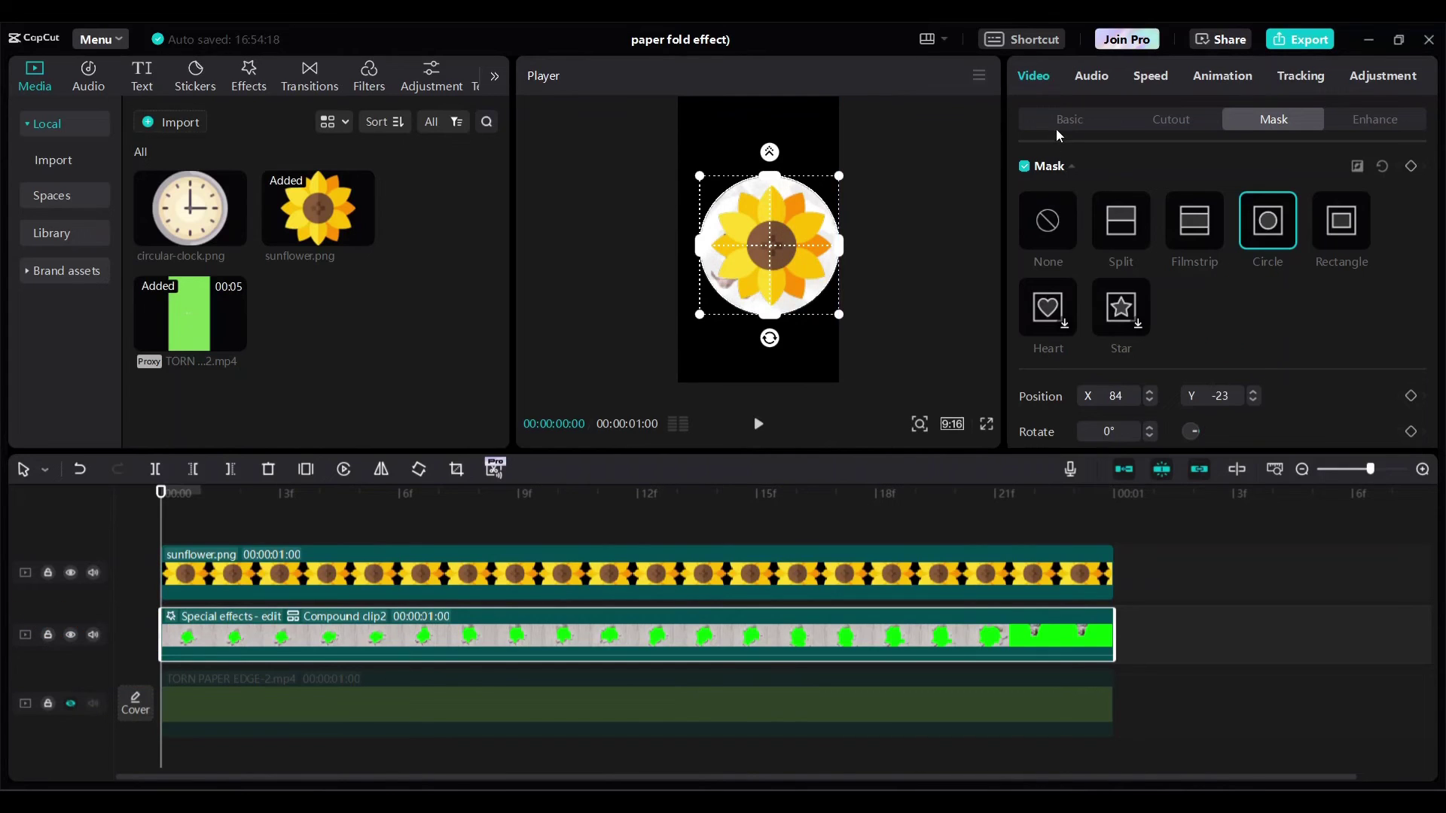
pyautogui.click(1056, 125)
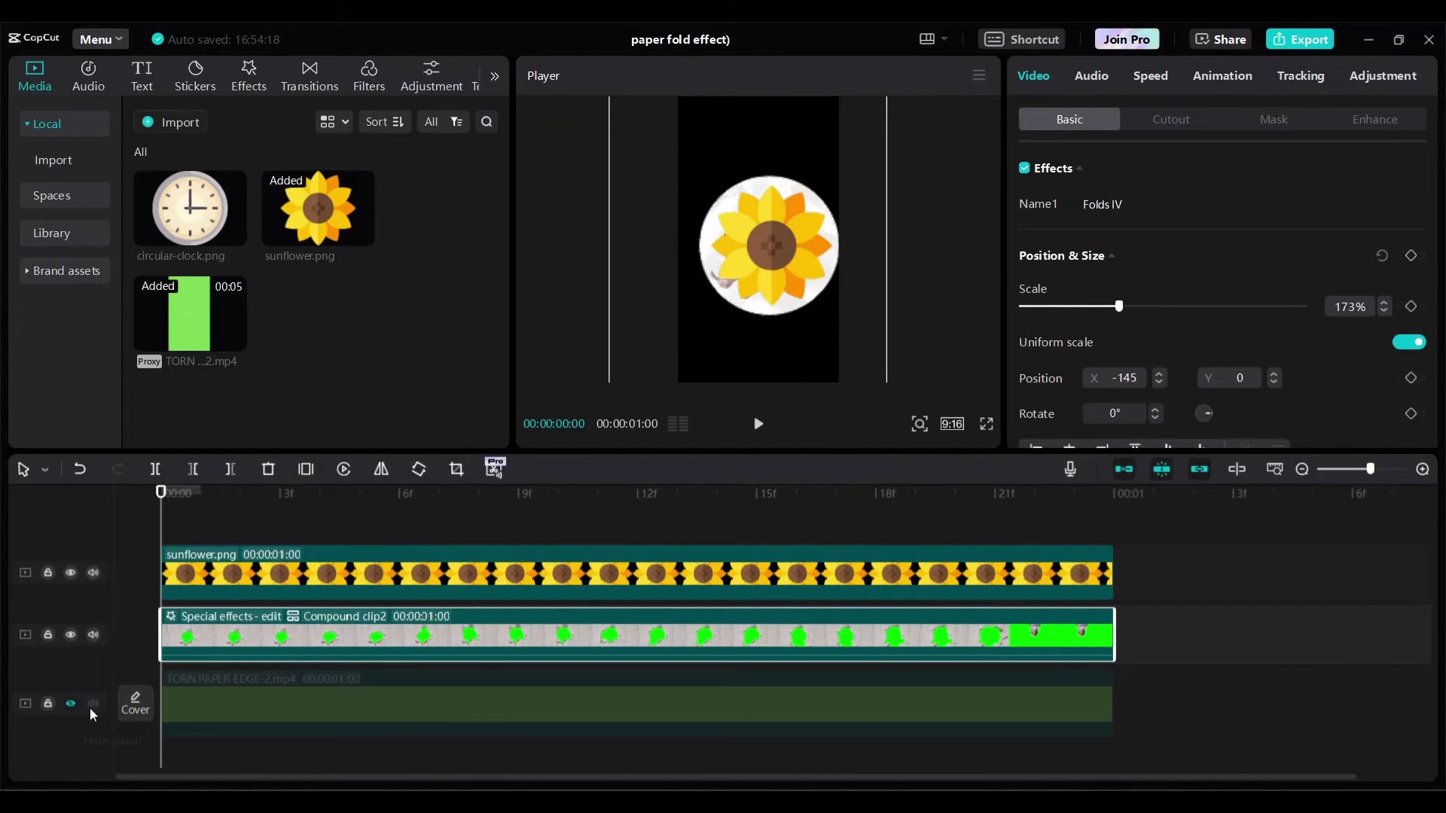
pyautogui.click(70, 704)
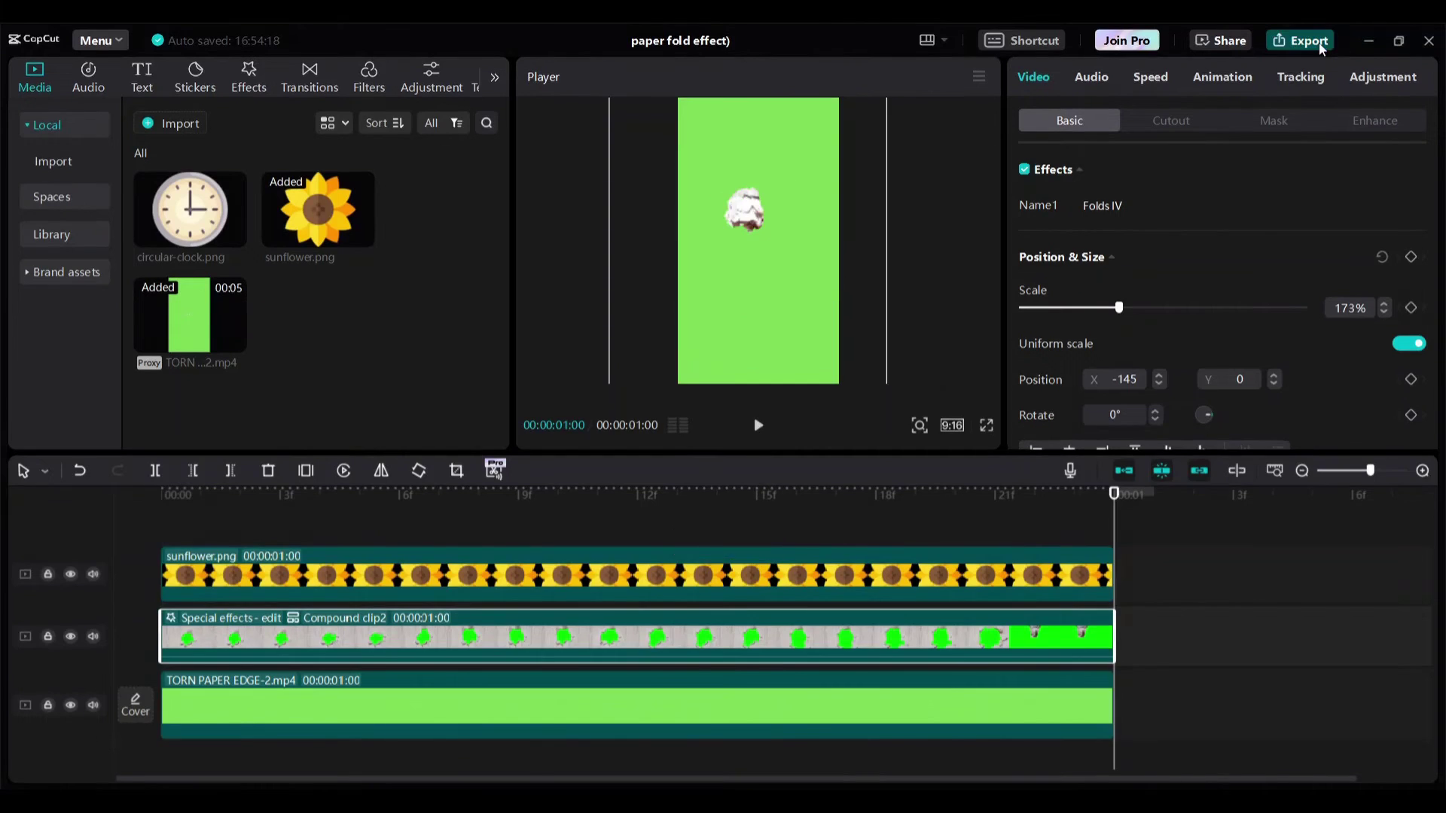
# Step: Export the sunflower version with ' final' appended to its title
pyautogui.click(1299, 39)
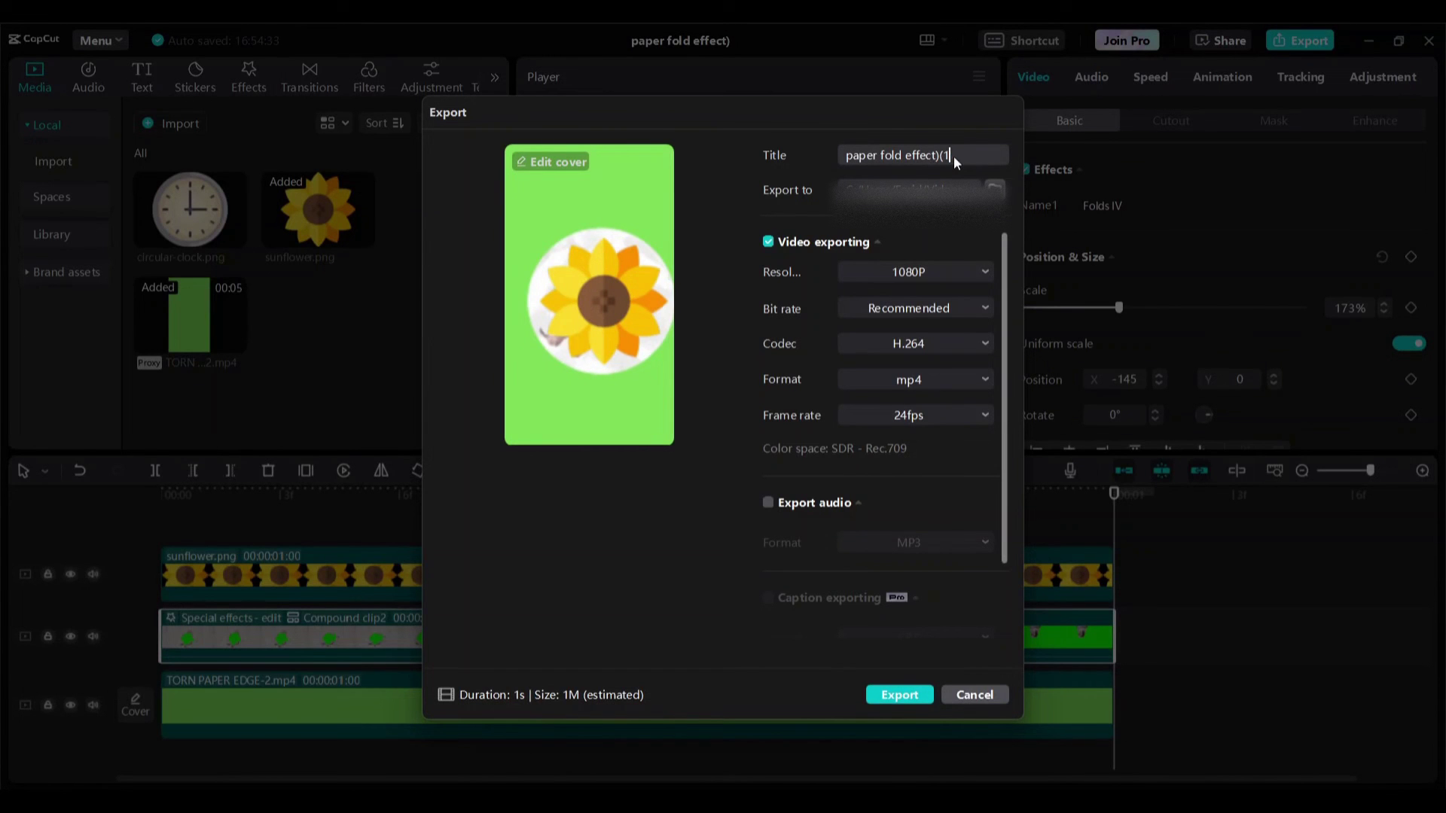
pyautogui.write('final')
pyautogui.click(915, 695)
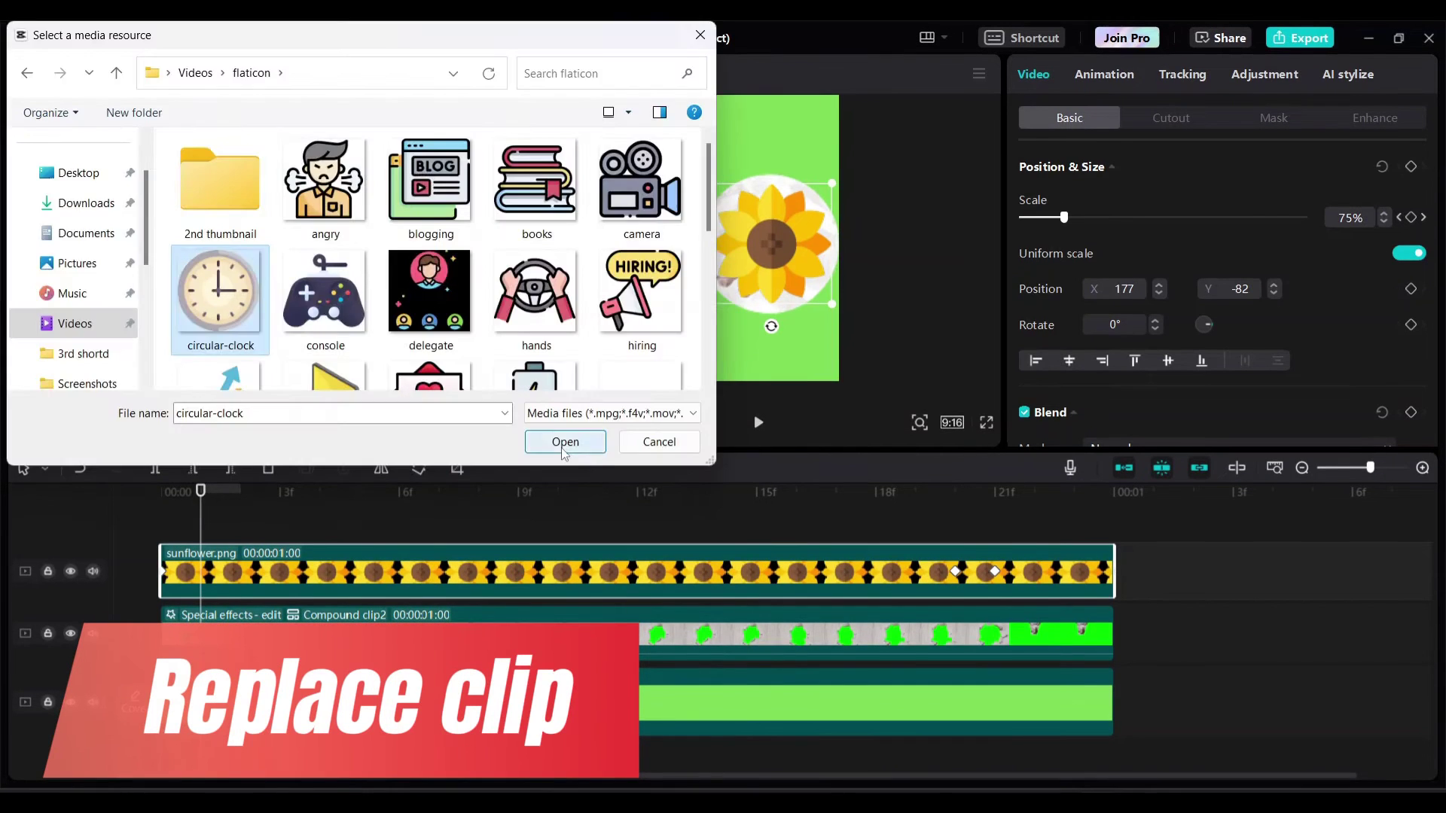
# Step: Replace the sunflower with circular-clock.png, then rewind to the start and open Export settings
pyautogui.click(565, 442)
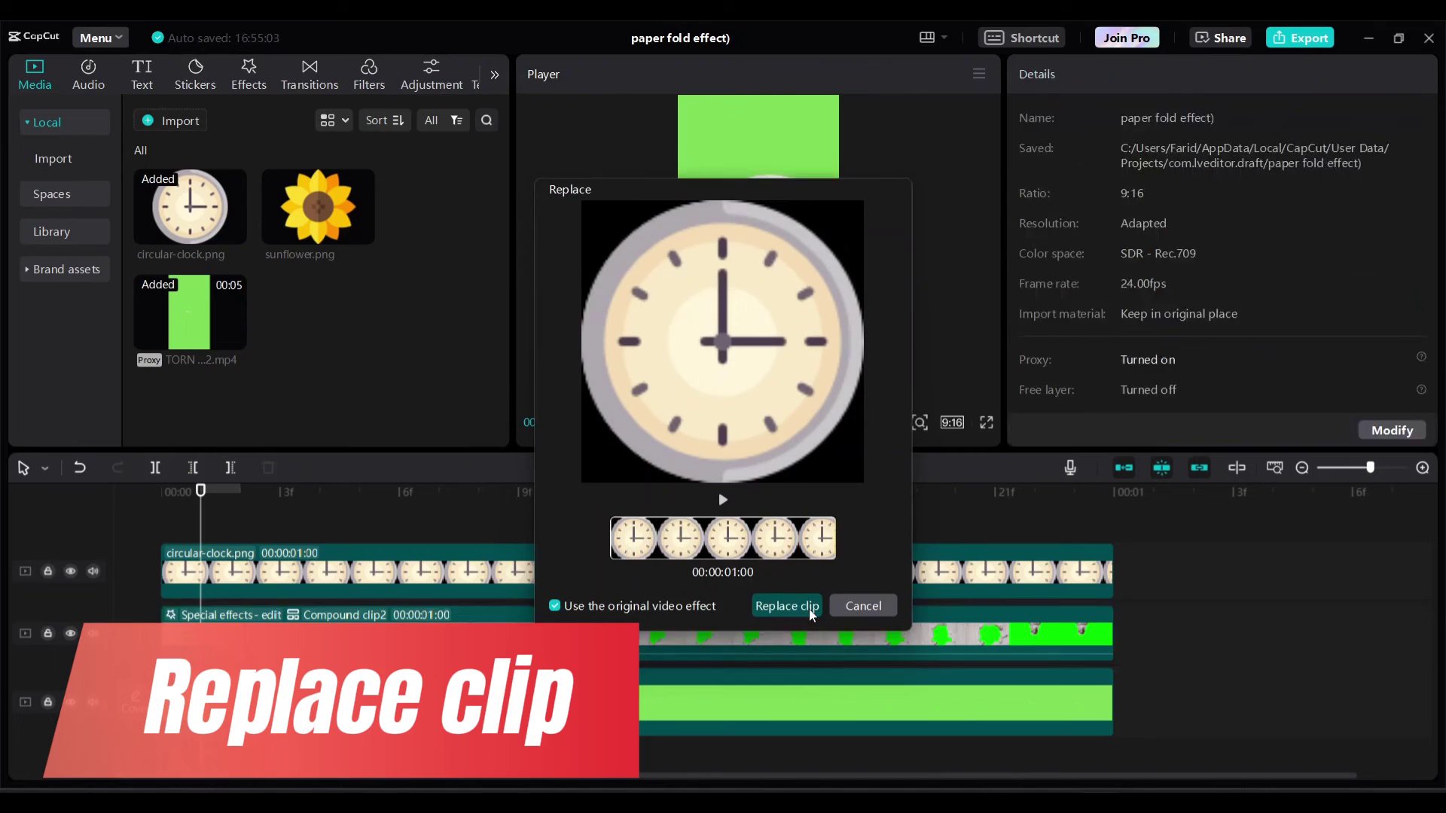
pyautogui.click(786, 606)
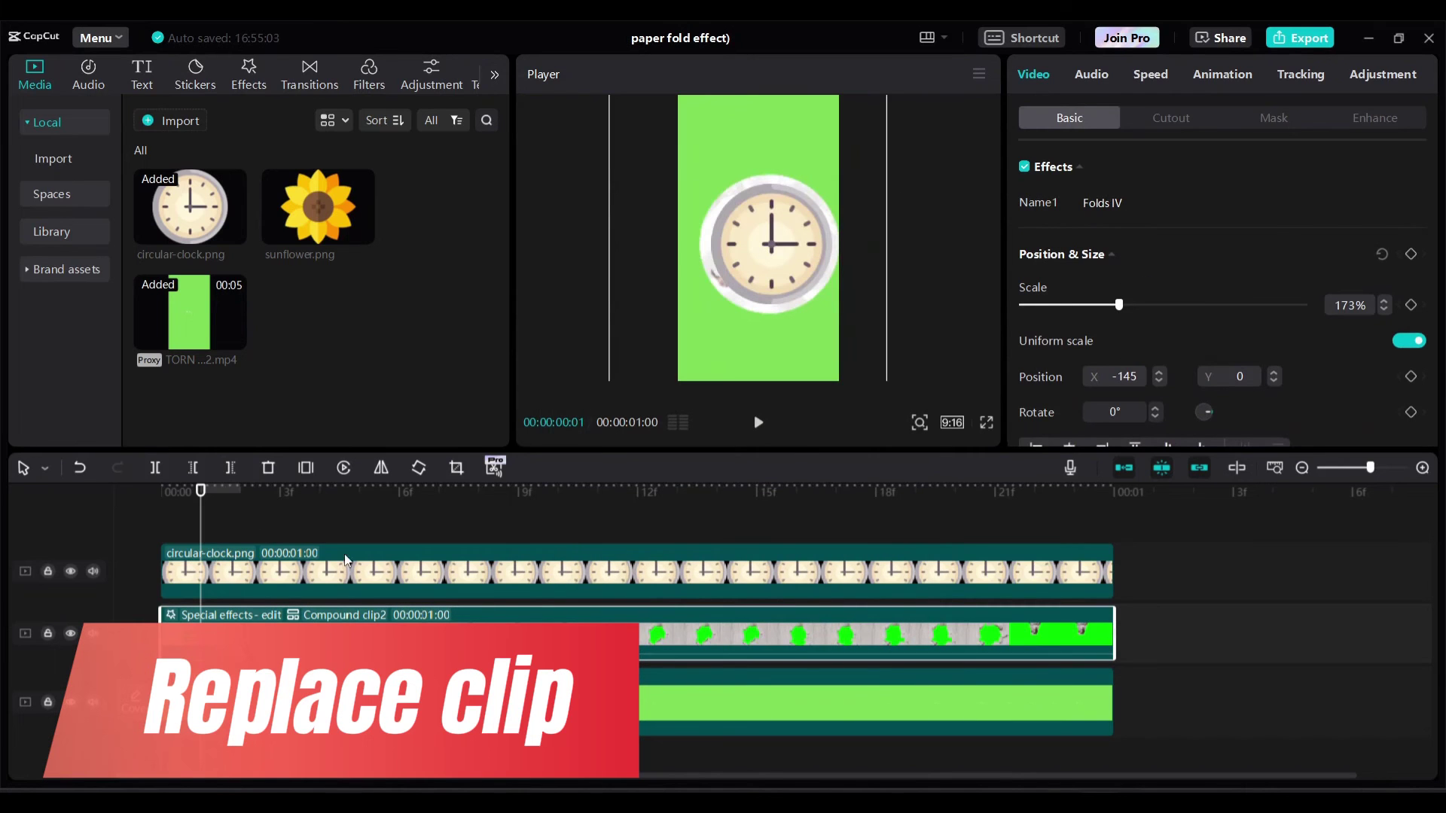
pyautogui.click(162, 539)
pyautogui.click(241, 530)
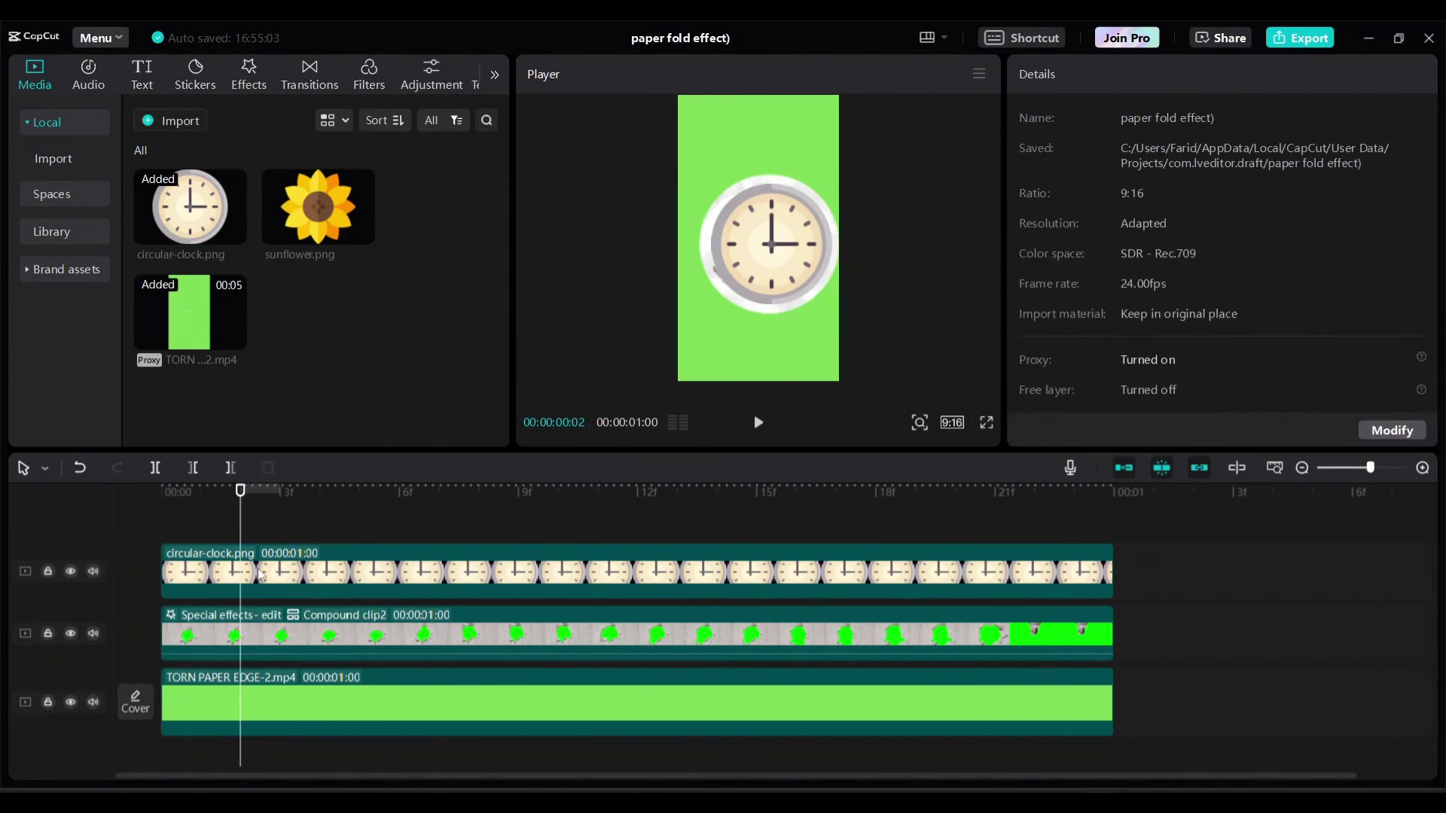
pyautogui.click(260, 574)
pyautogui.moveTo(240, 526); pyautogui.dragTo(161, 526)
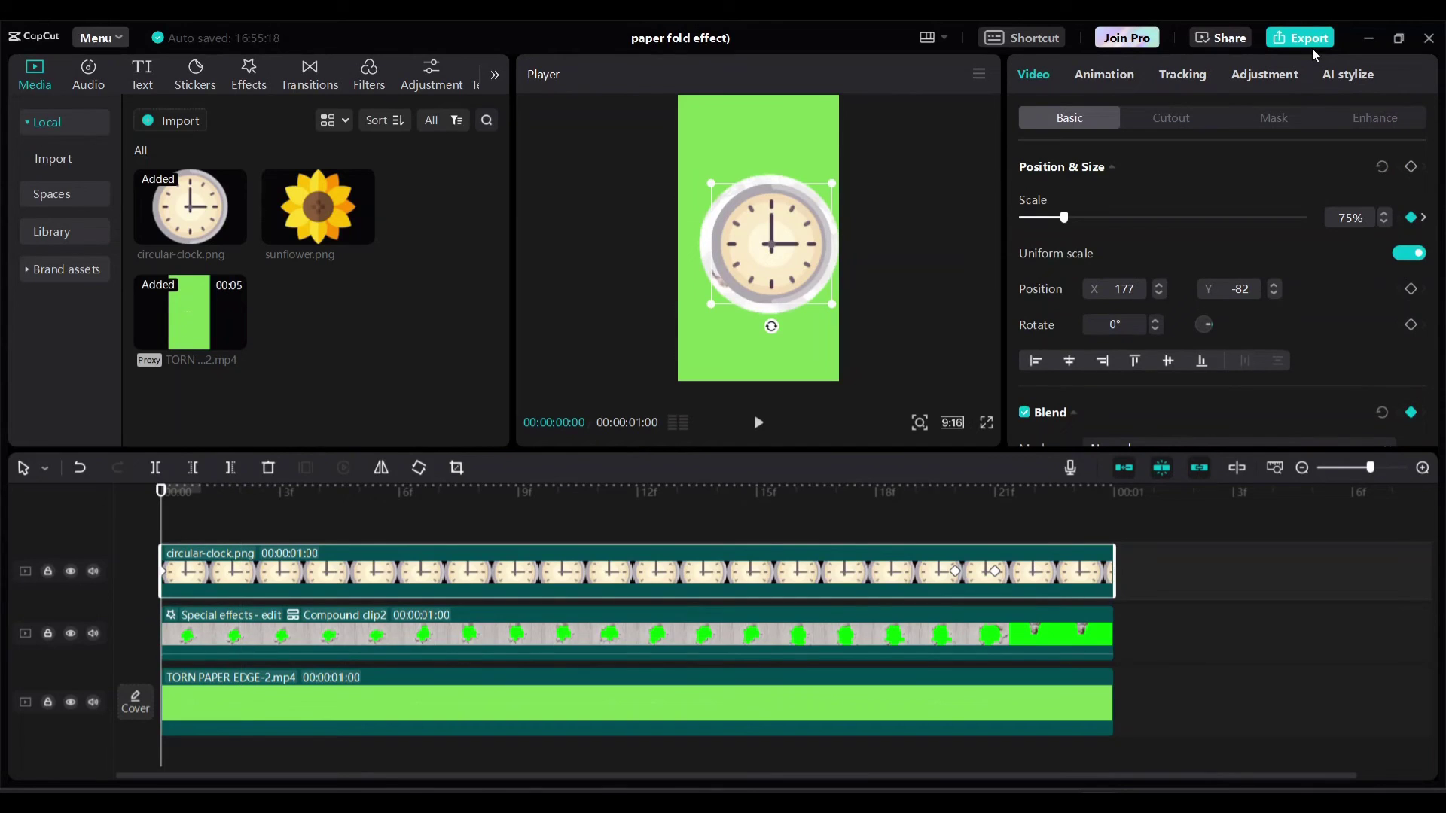
pyautogui.click(1316, 45)
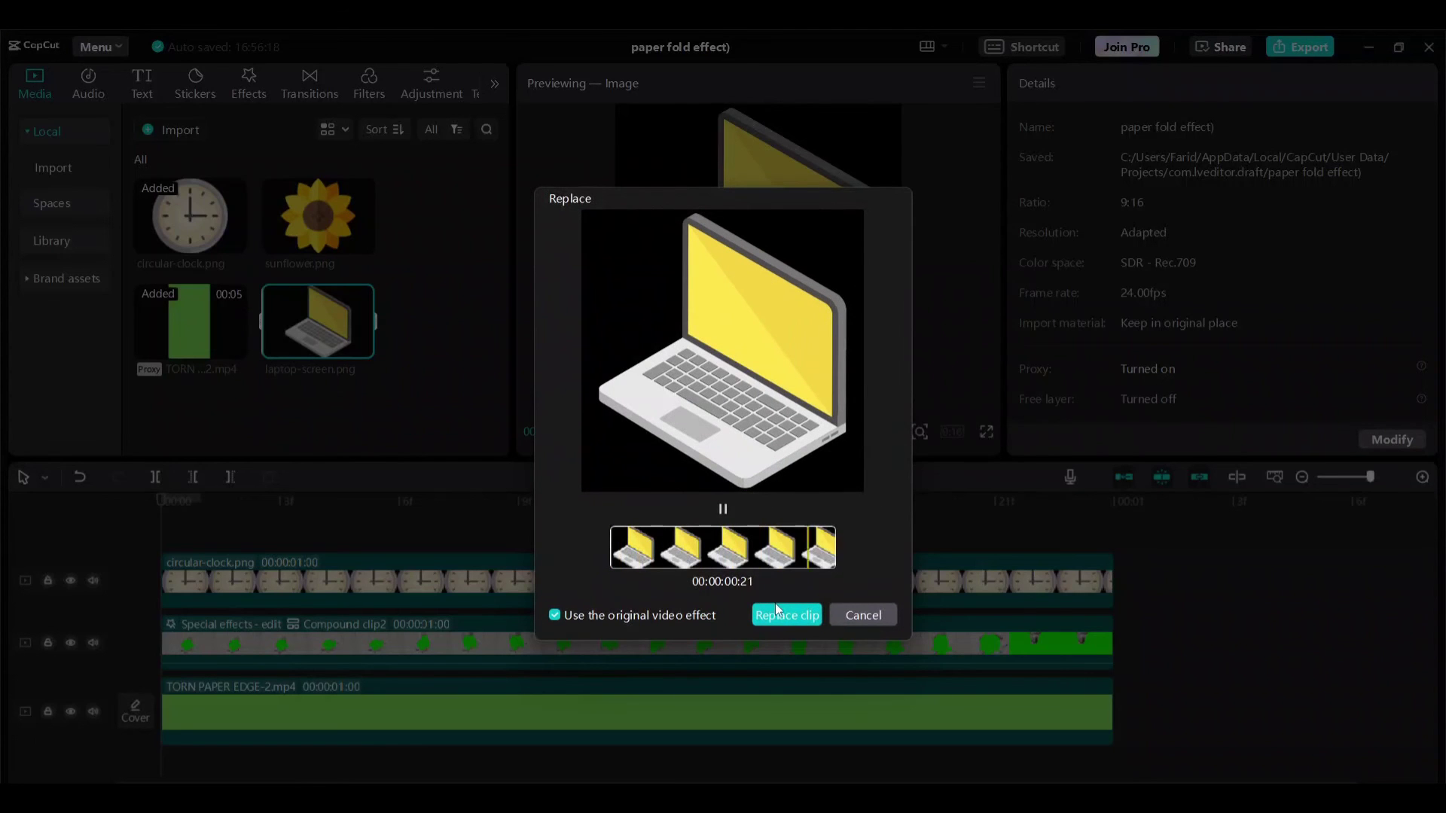
# Step: Swap in laptop-screen.png and give Compound clip2 a rectangle mask at 91% scale
pyautogui.click(783, 618)
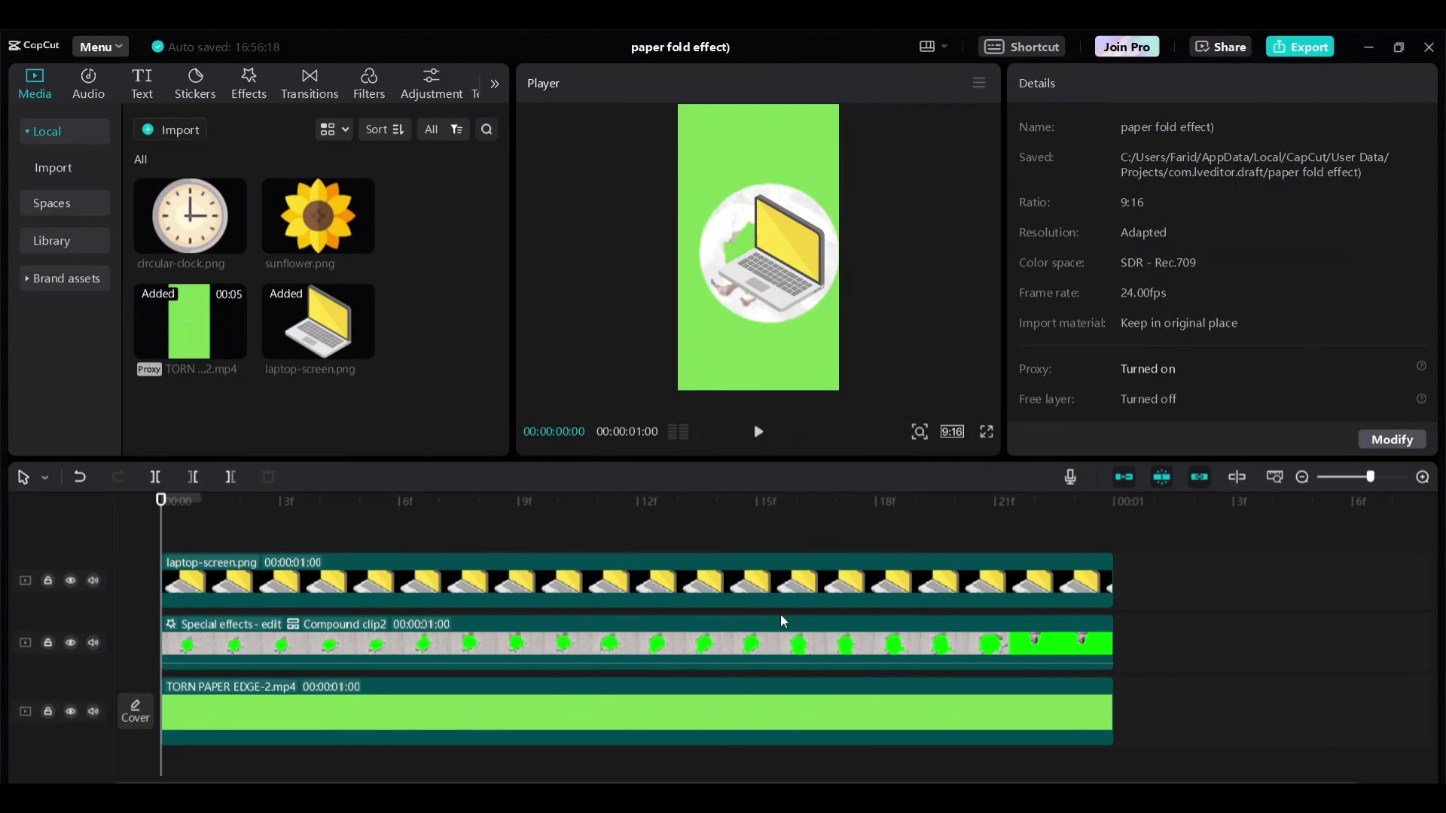
pyautogui.click(622, 648)
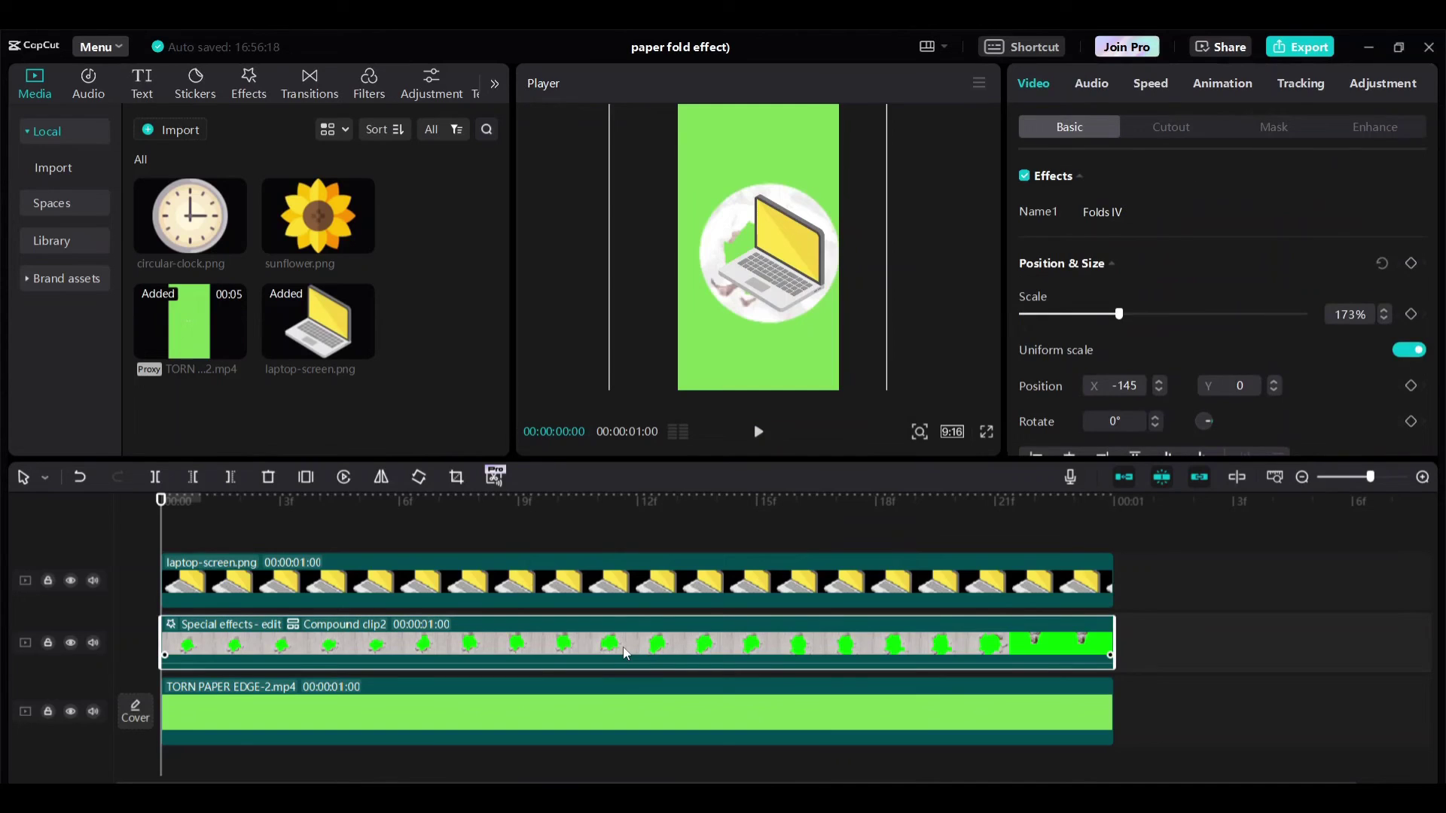
pyautogui.click(1280, 130)
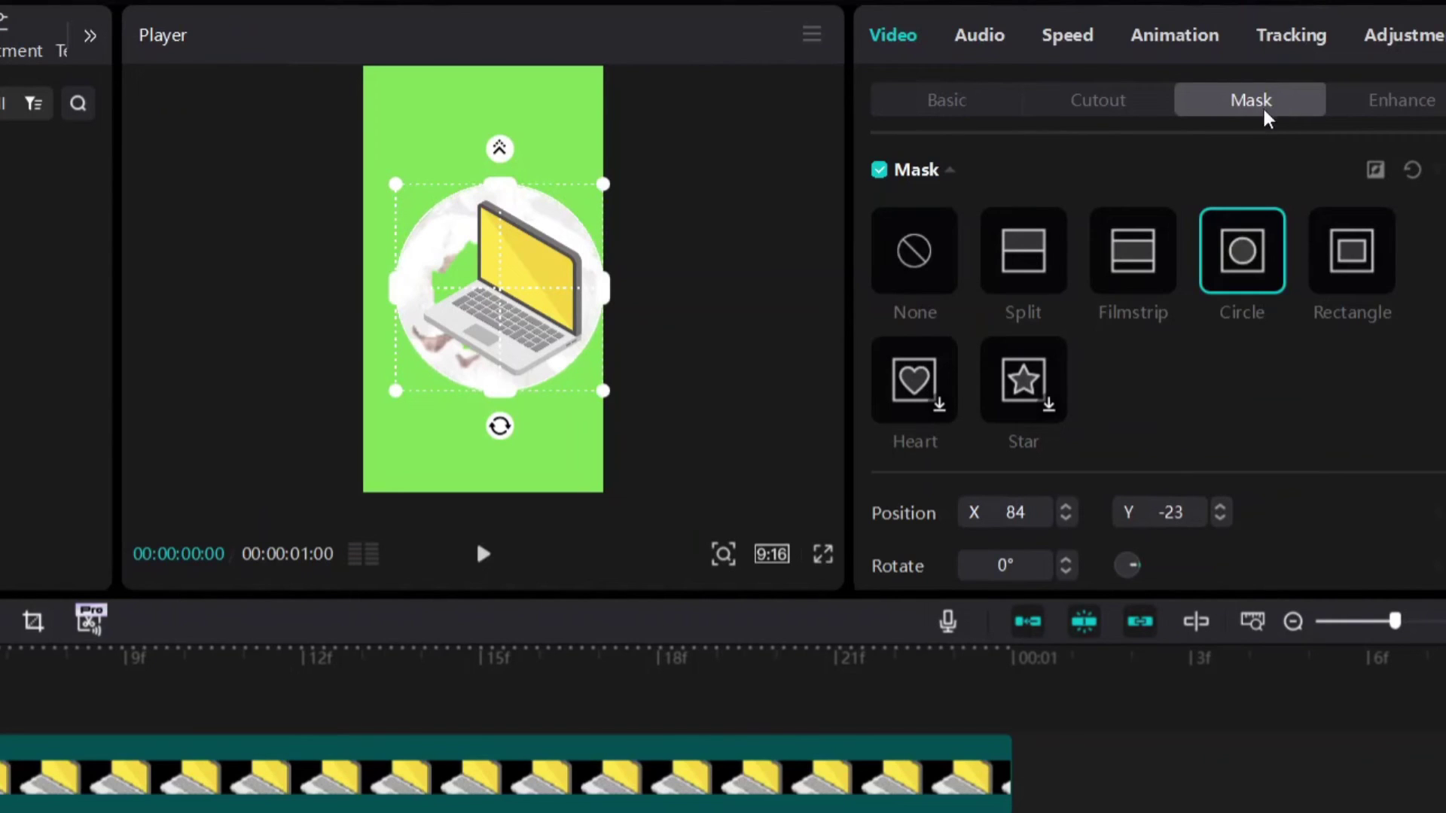
pyautogui.click(1370, 277)
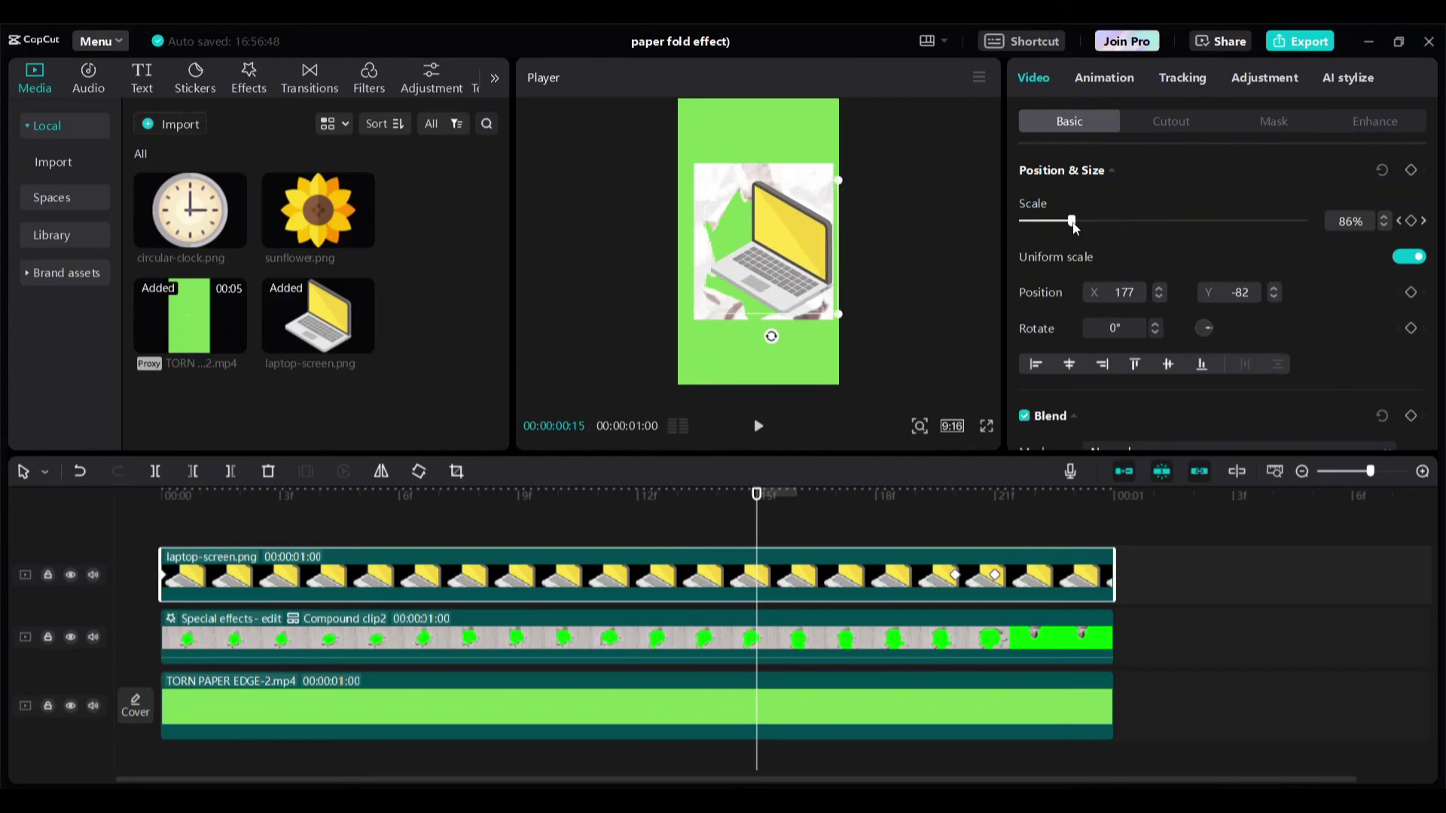
pyautogui.click(1073, 226)
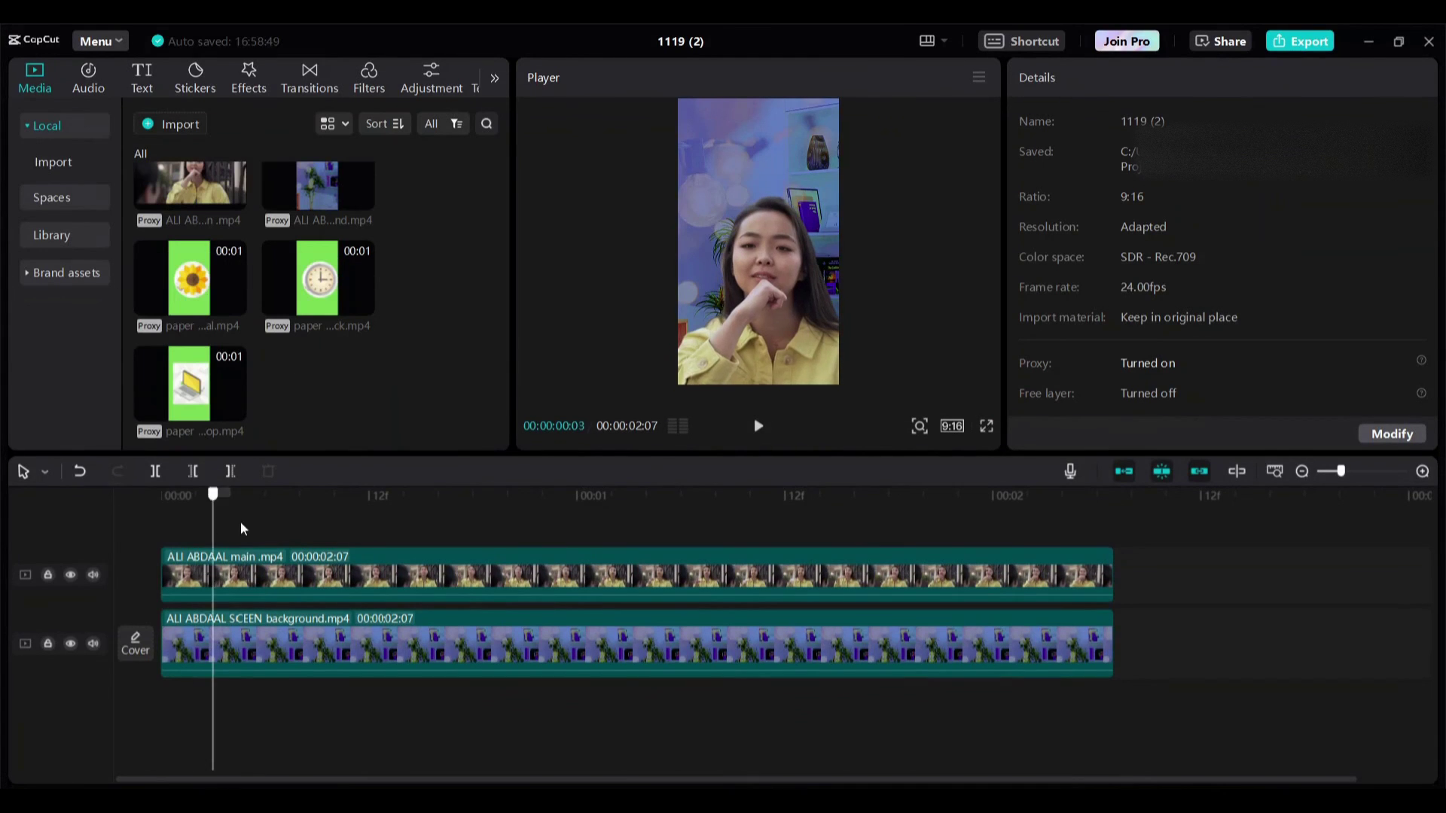
# Step: Add the sunflower fold video at 00:00:00:11 and chroma-key out its green at Strength 32
pyautogui.moveTo(211, 523); pyautogui.dragTo(347, 535)
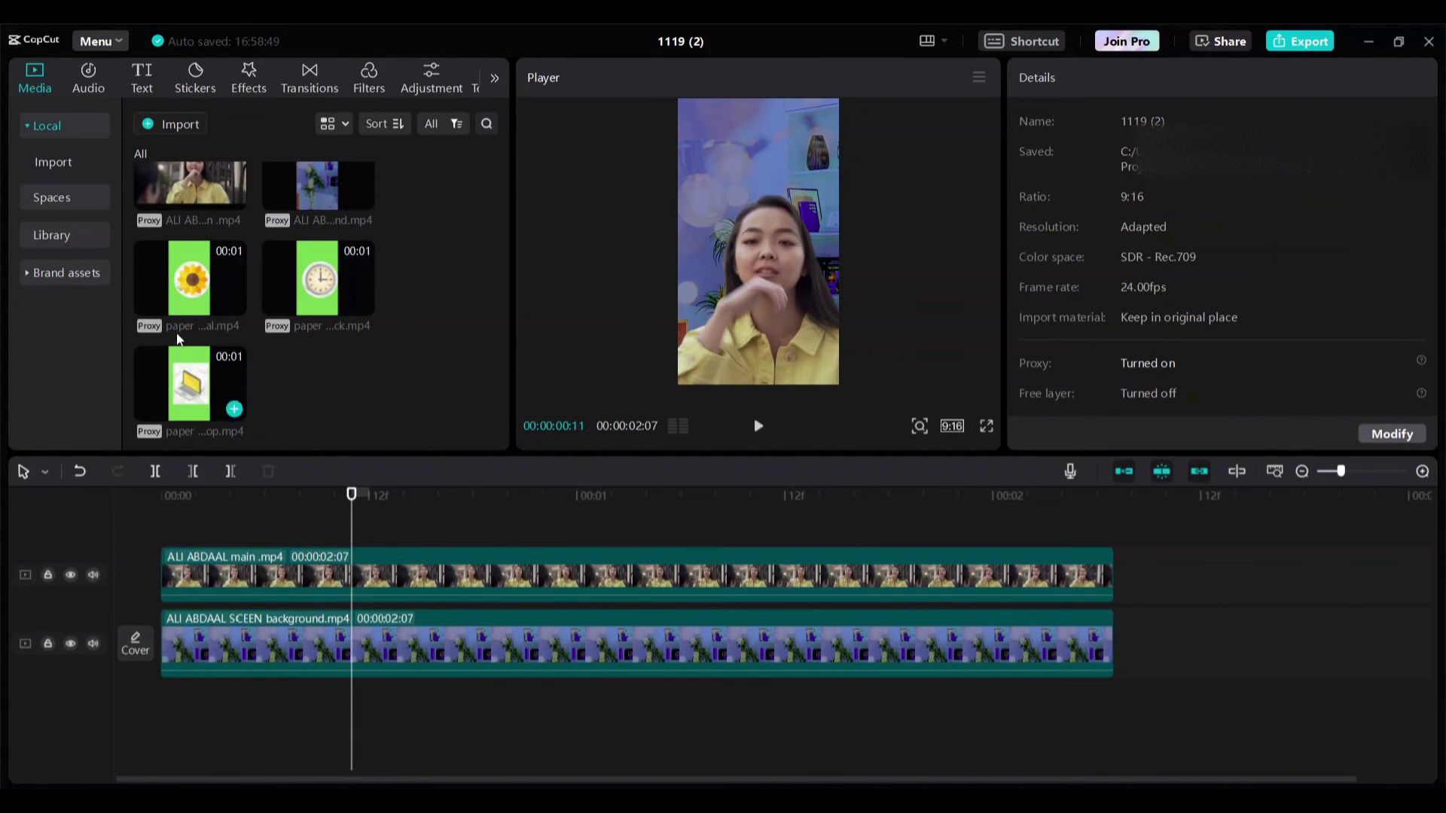
pyautogui.click(235, 304)
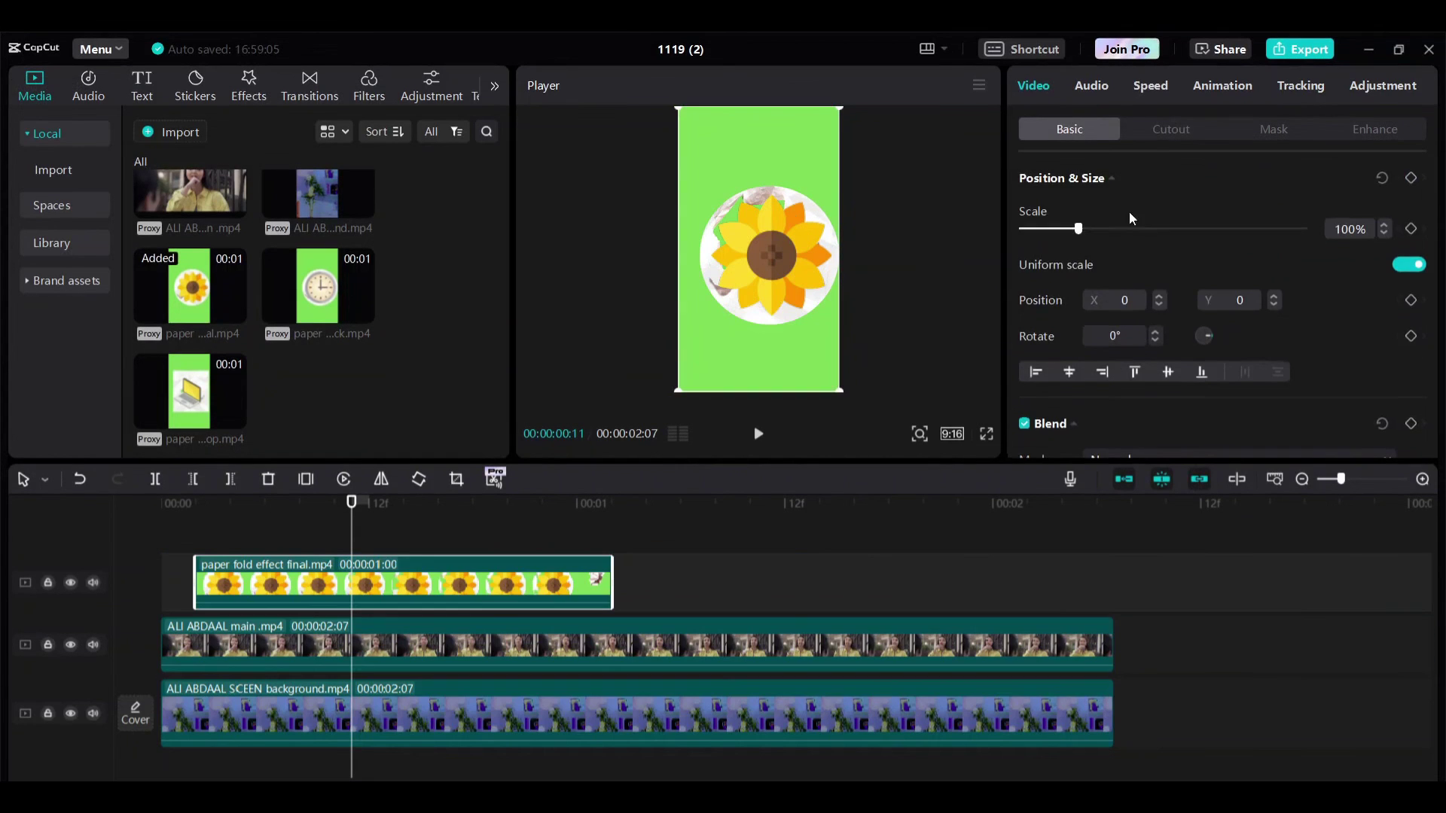
pyautogui.click(1171, 128)
pyautogui.click(1024, 178)
pyautogui.click(1090, 211)
pyautogui.click(746, 155)
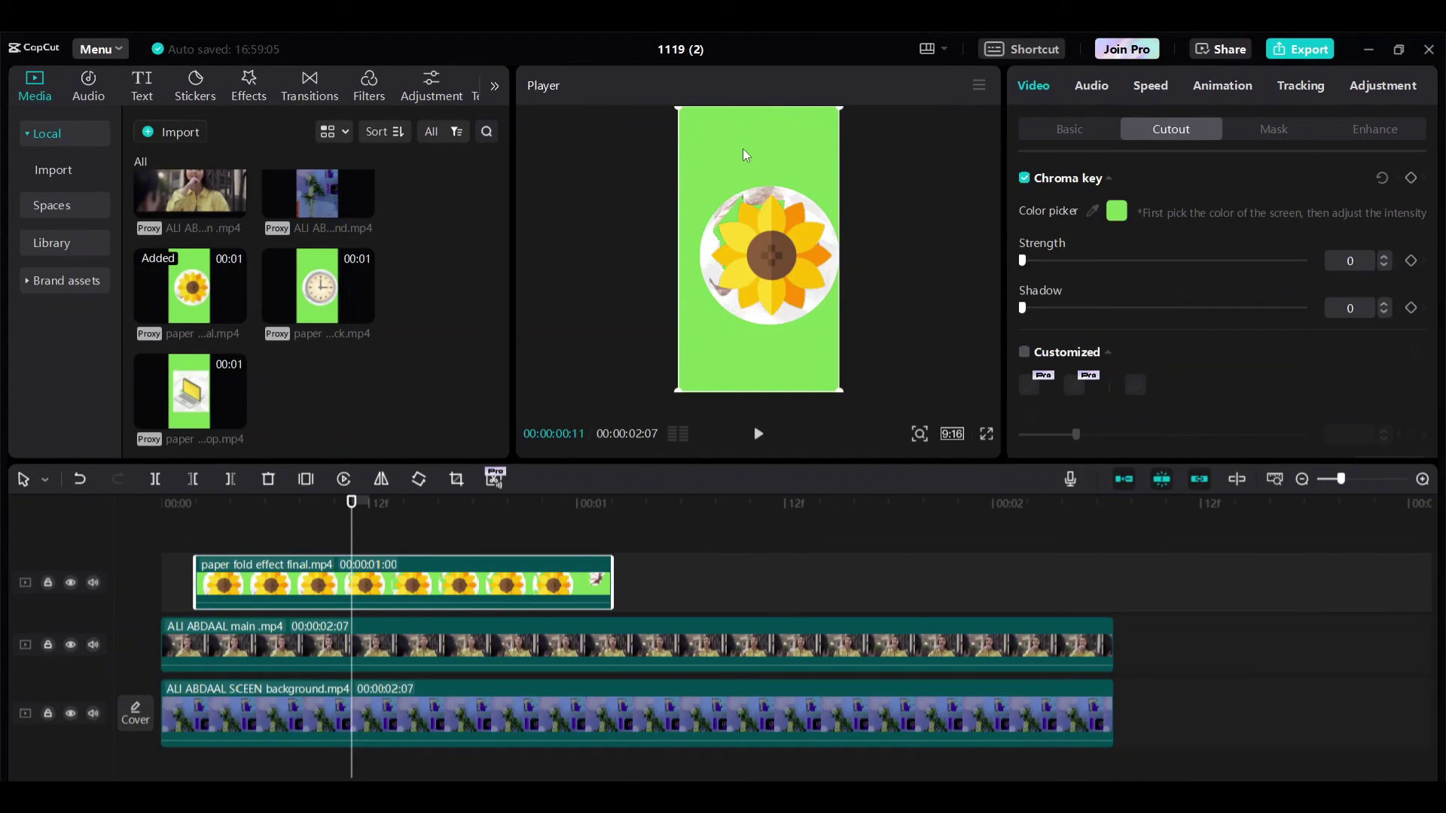
pyautogui.moveTo(1022, 260); pyautogui.dragTo(1112, 260)
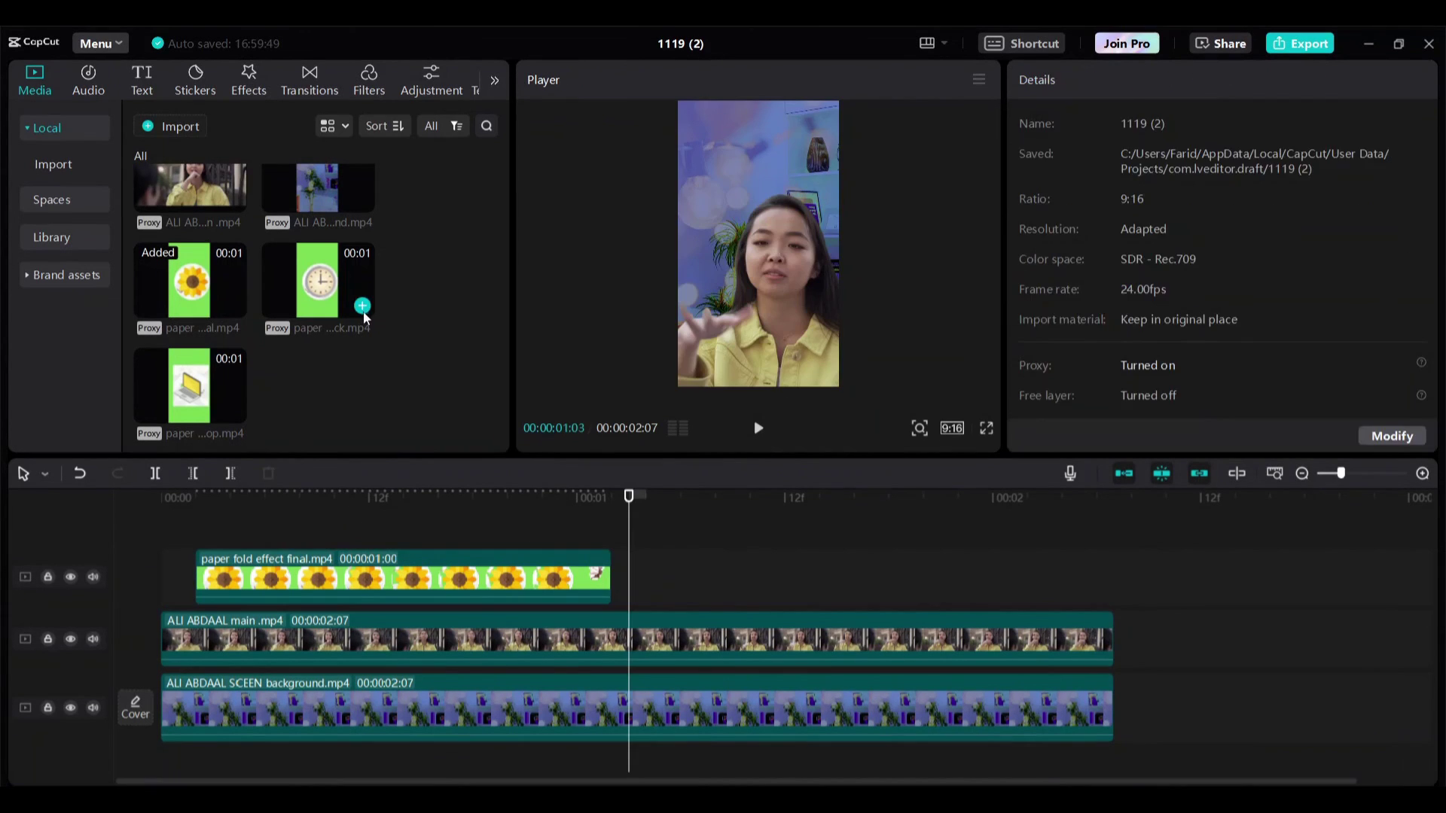
# Step: Place the clock fold video on the top track, chroma-key it, then shrink and raise it
pyautogui.moveTo(318, 286); pyautogui.dragTo(715, 578)
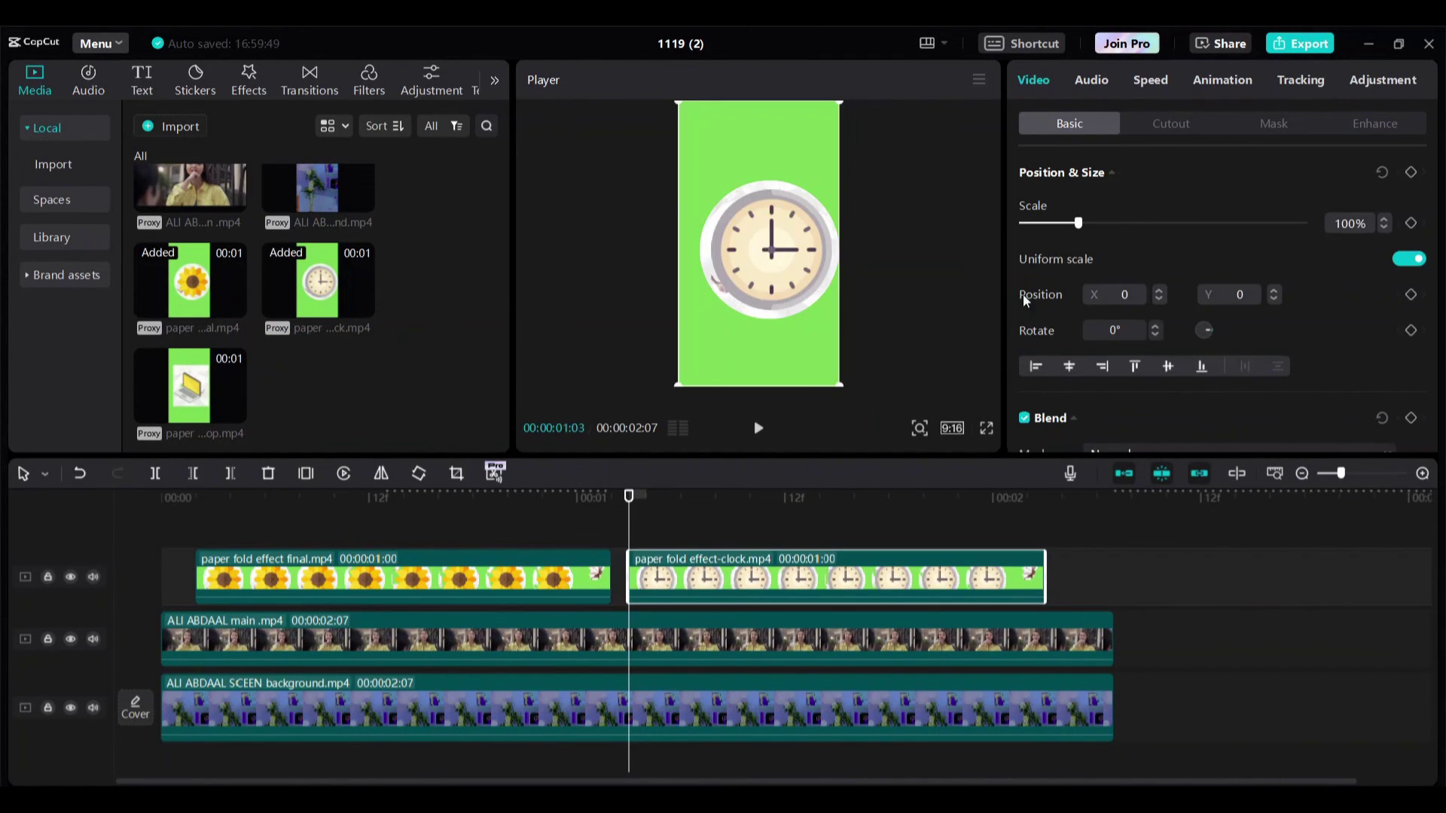
pyautogui.click(1172, 129)
pyautogui.click(1024, 172)
pyautogui.moveTo(1025, 261); pyautogui.dragTo(1061, 224)
pyautogui.click(1058, 125)
pyautogui.moveTo(757, 373); pyautogui.dragTo(757, 267)
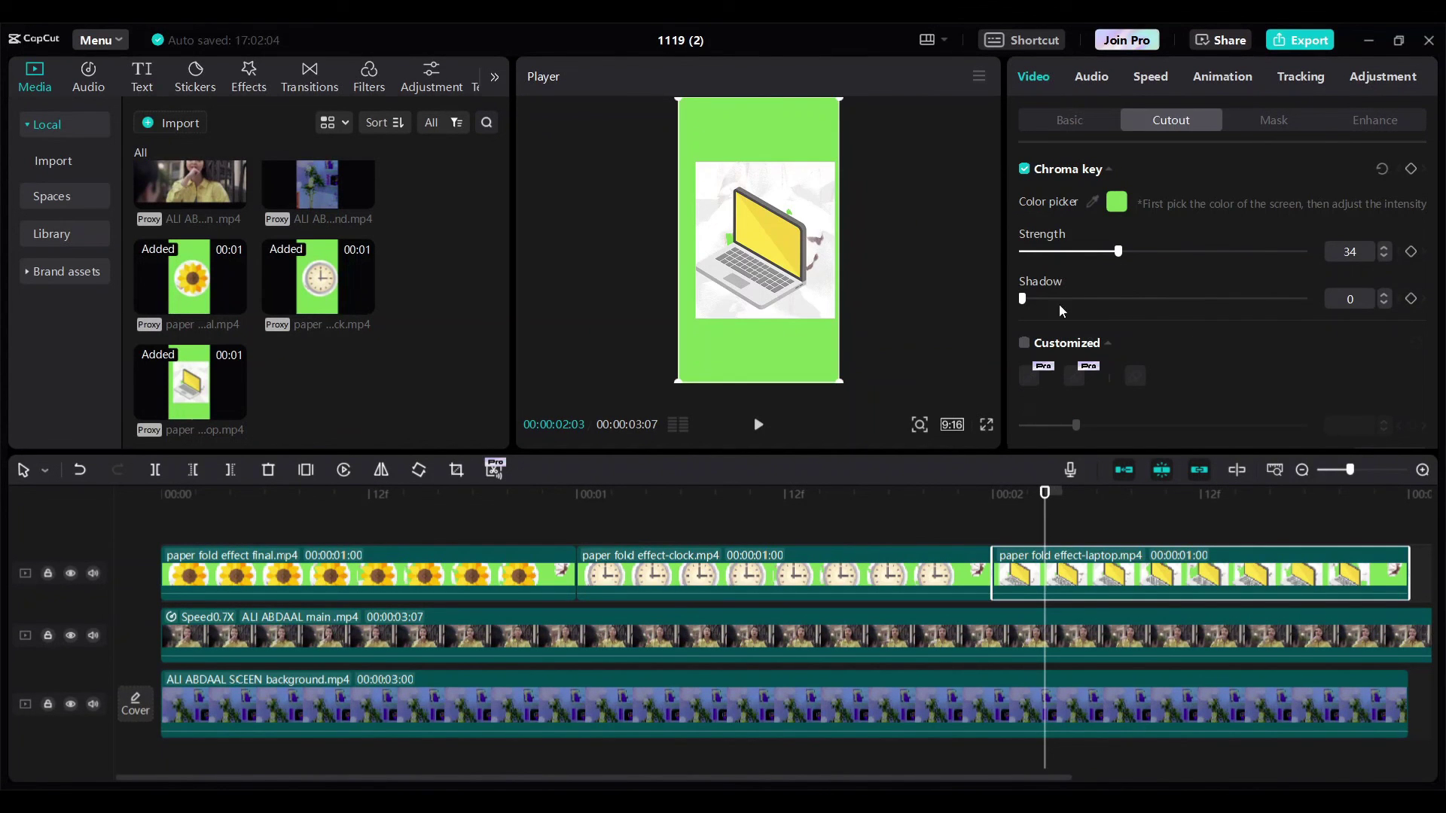
# Step: Move the playhead into the laptop clip and select its overlay in the preview
pyautogui.click(1078, 531)
pyautogui.click(1268, 530)
pyautogui.click(772, 237)
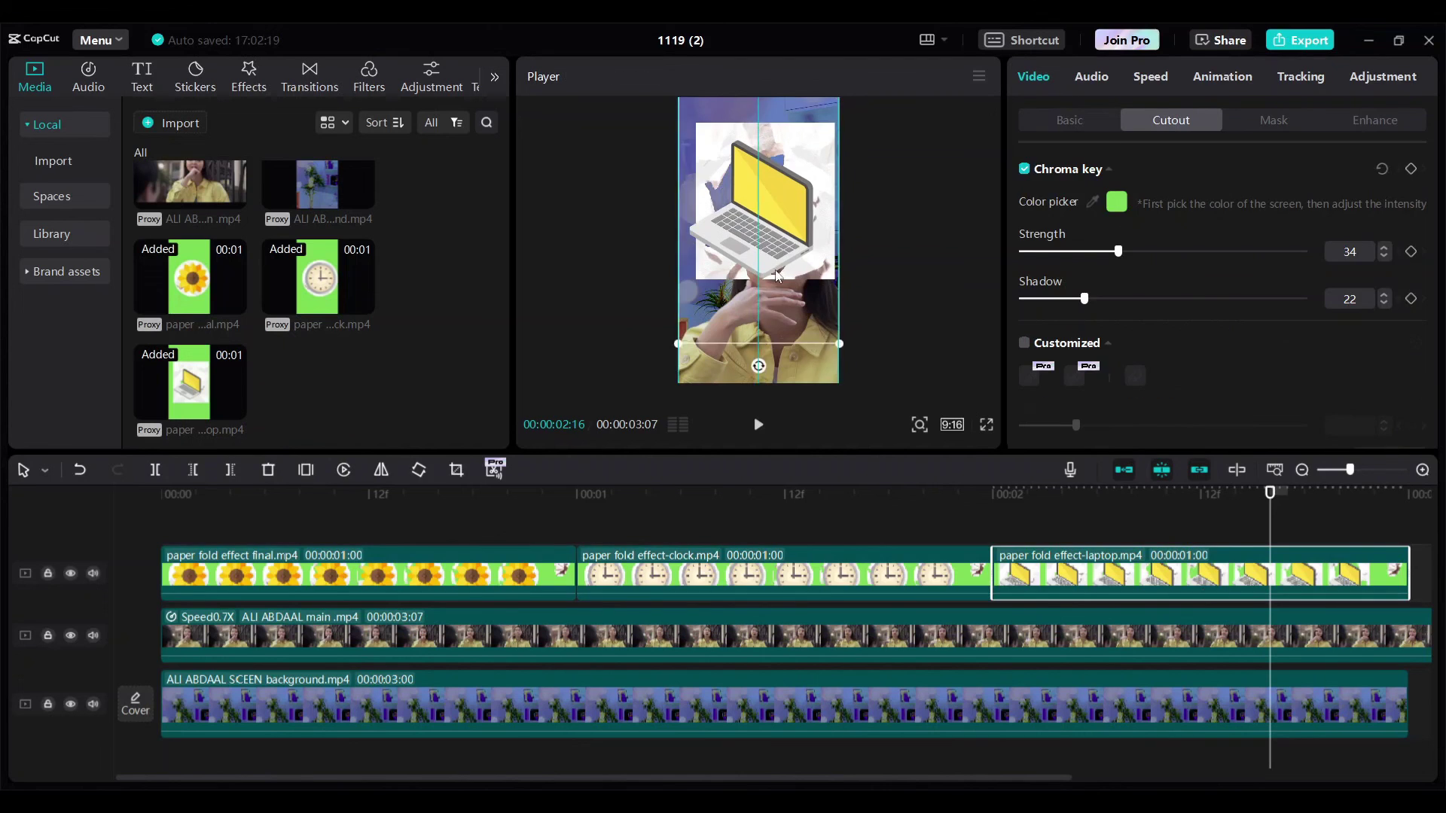